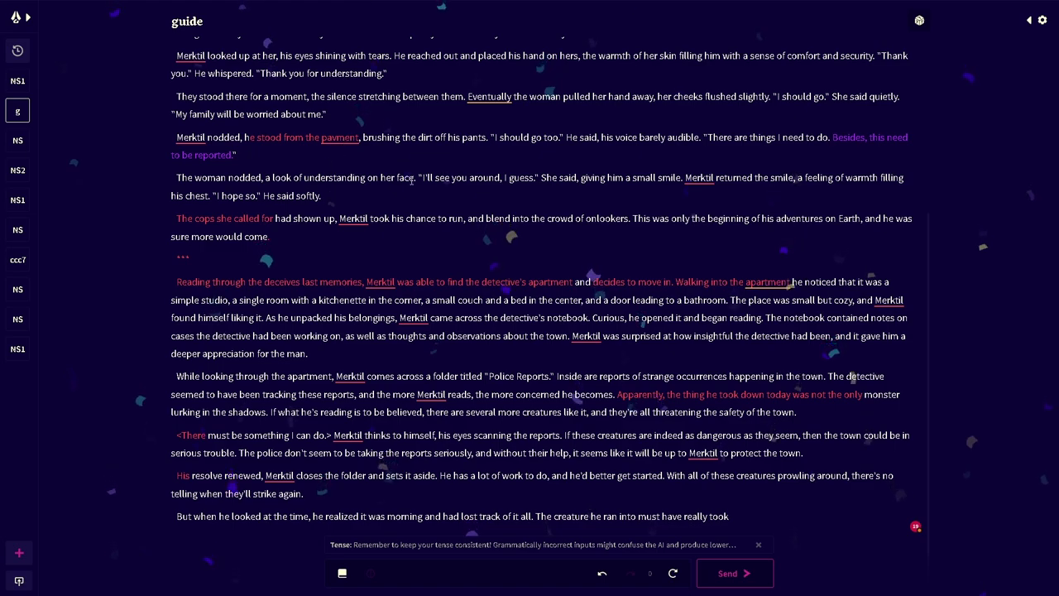
Skim the guide story from end to beginning and highlight its two opening paragraphs up to "with the human race.".
scroll(400, 223, up, 15)
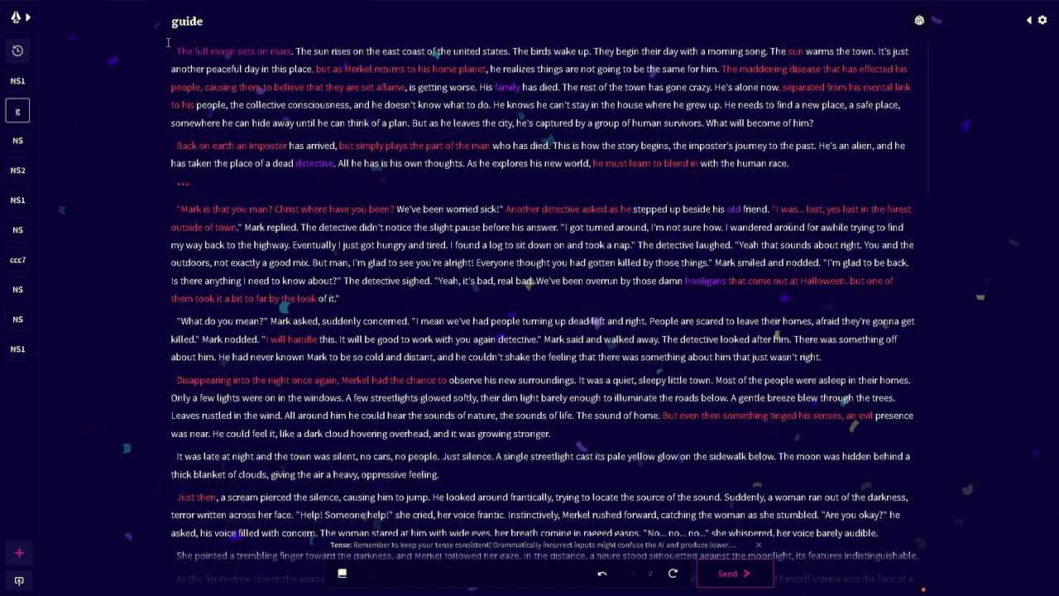
scroll(302, 98, down, 15)
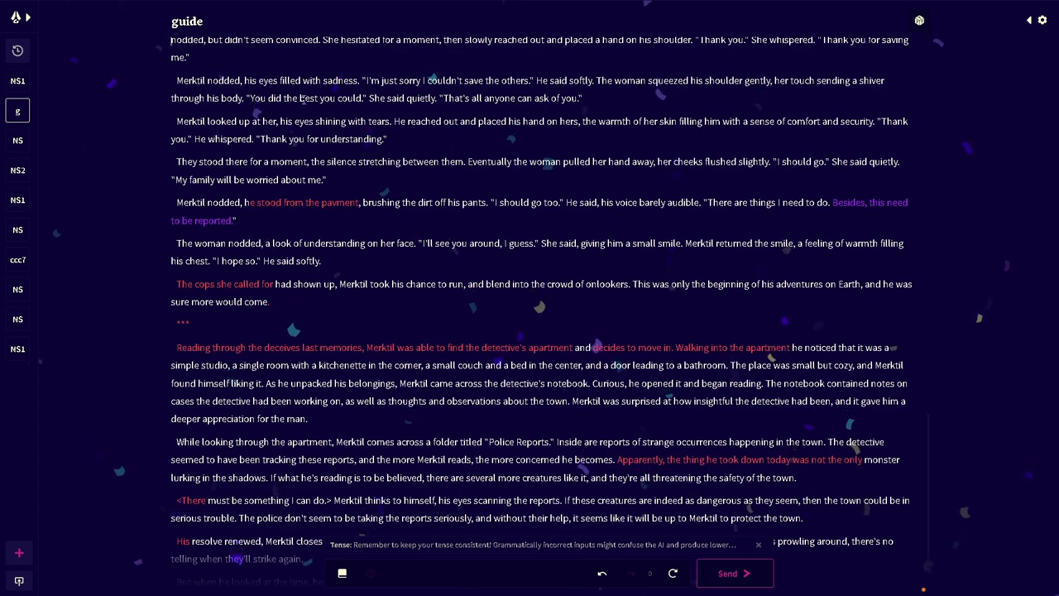
scroll(302, 97, up, 15)
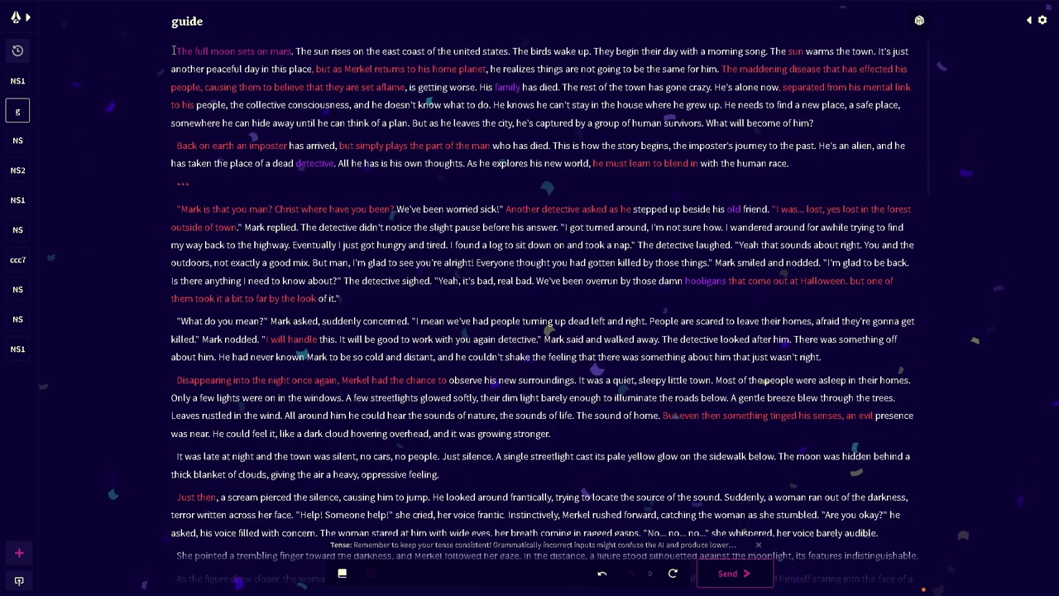
drag(177, 54, 884, 162)
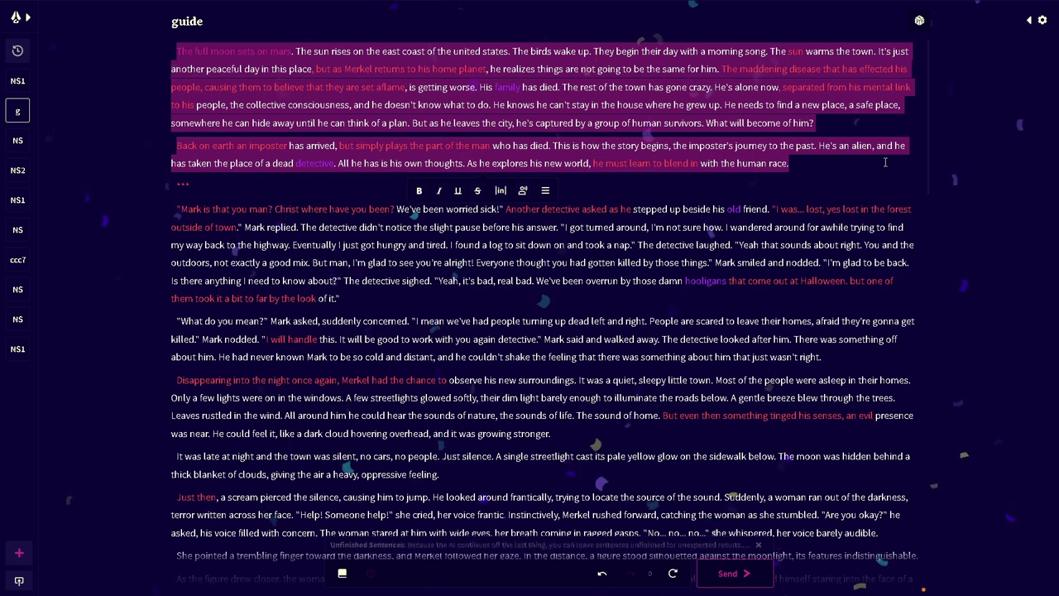
drag(885, 162, 863, 170)
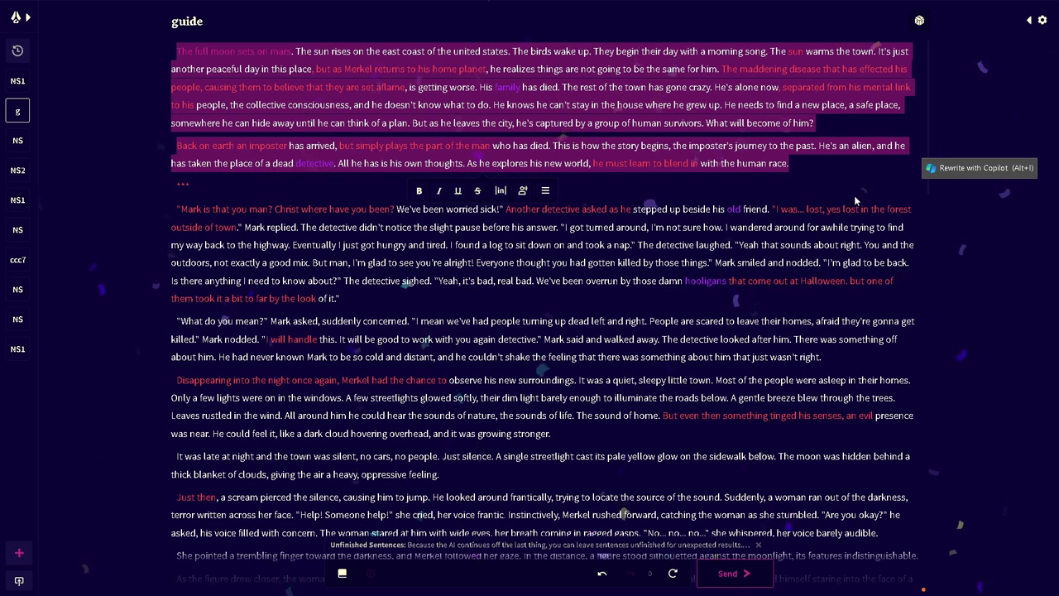
click(818, 174)
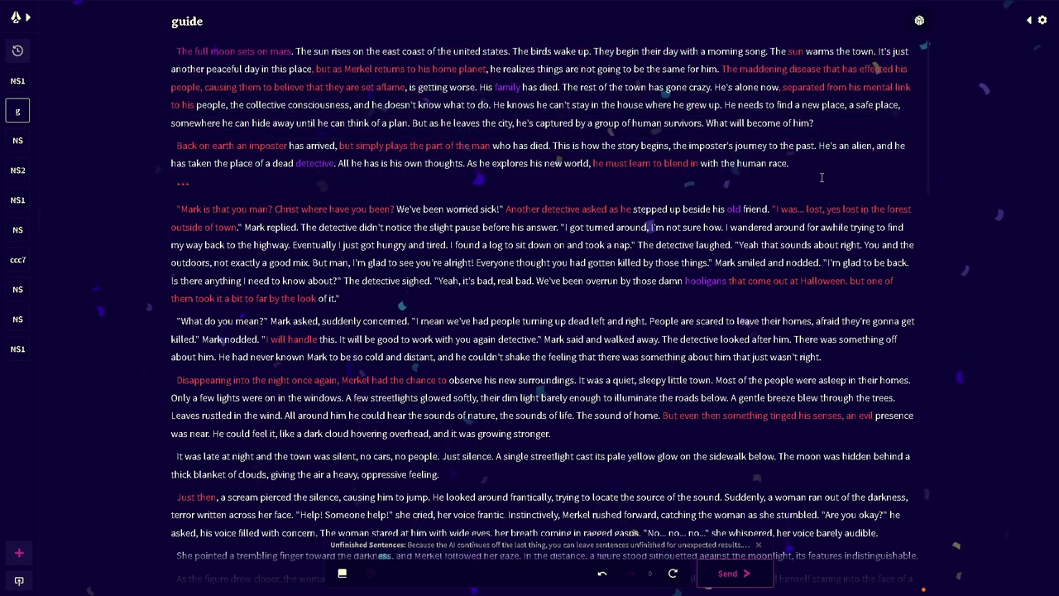
Turn off Always On for the Mark lorebook entry and check its activation keys.
click(1043, 21)
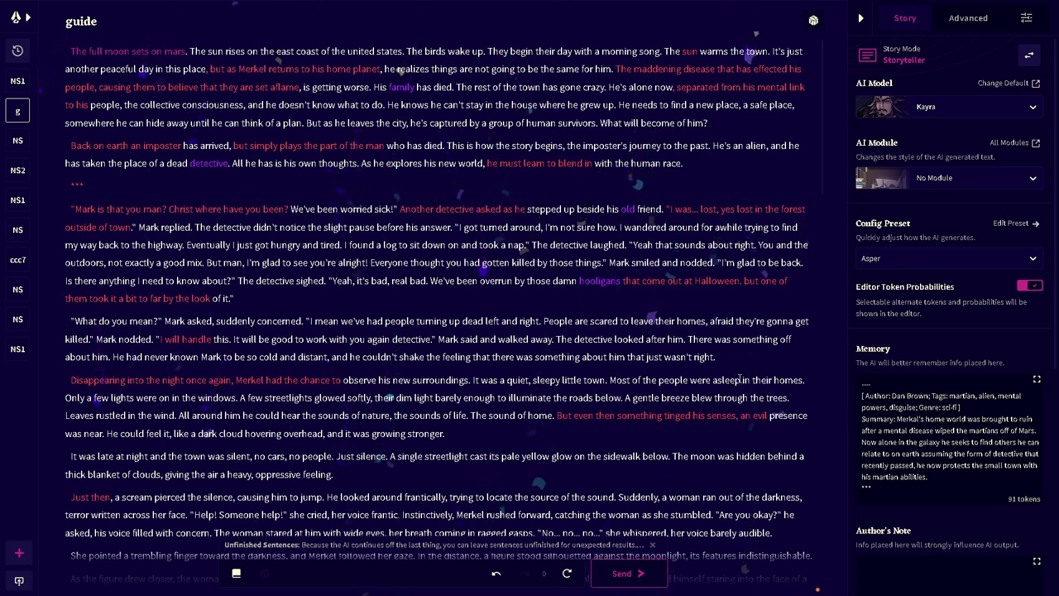
click(236, 573)
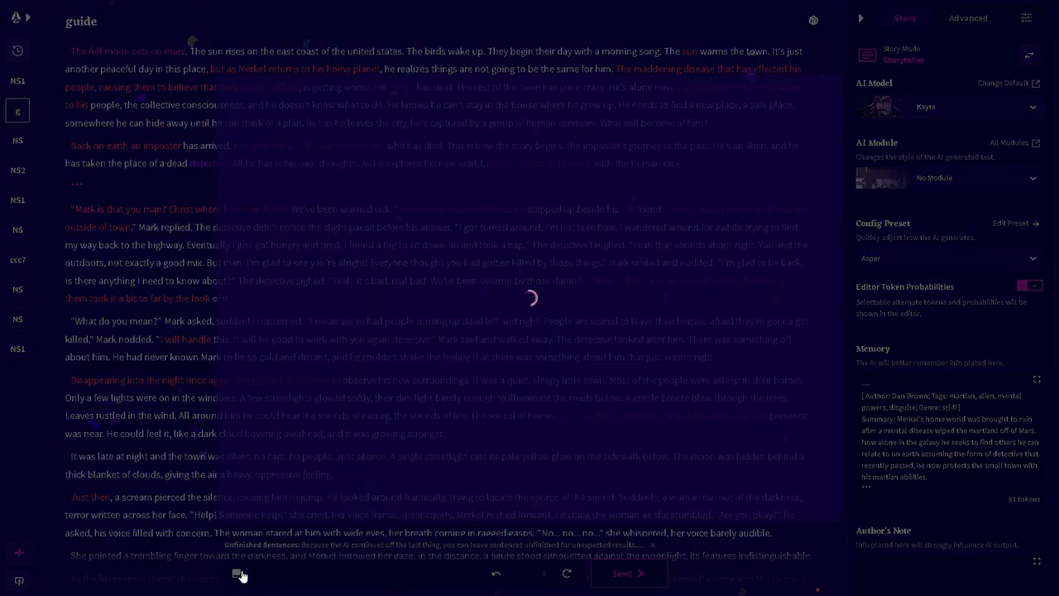
click(307, 158)
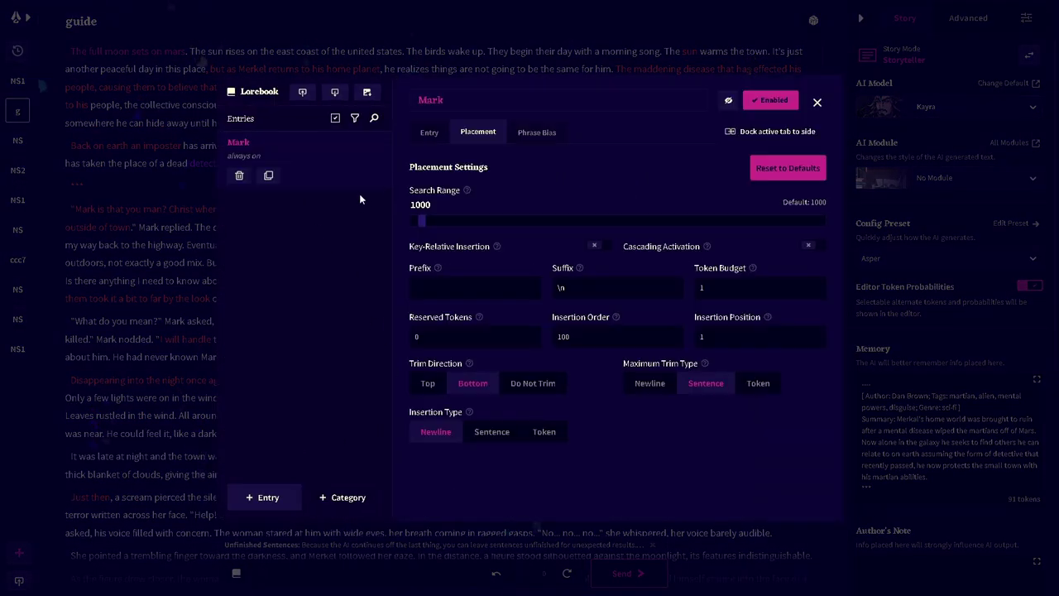
click(429, 131)
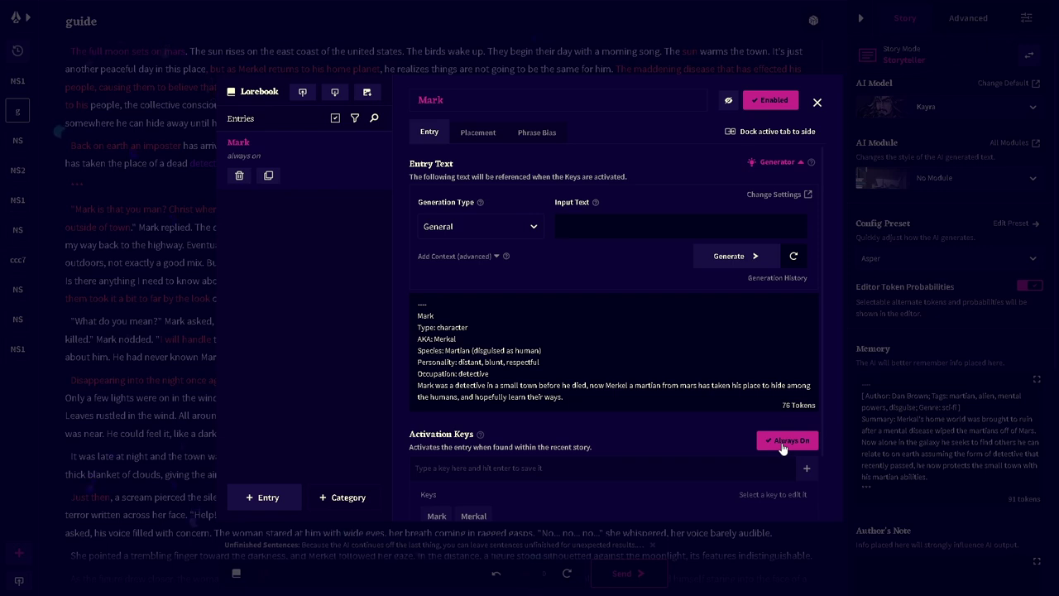
click(783, 445)
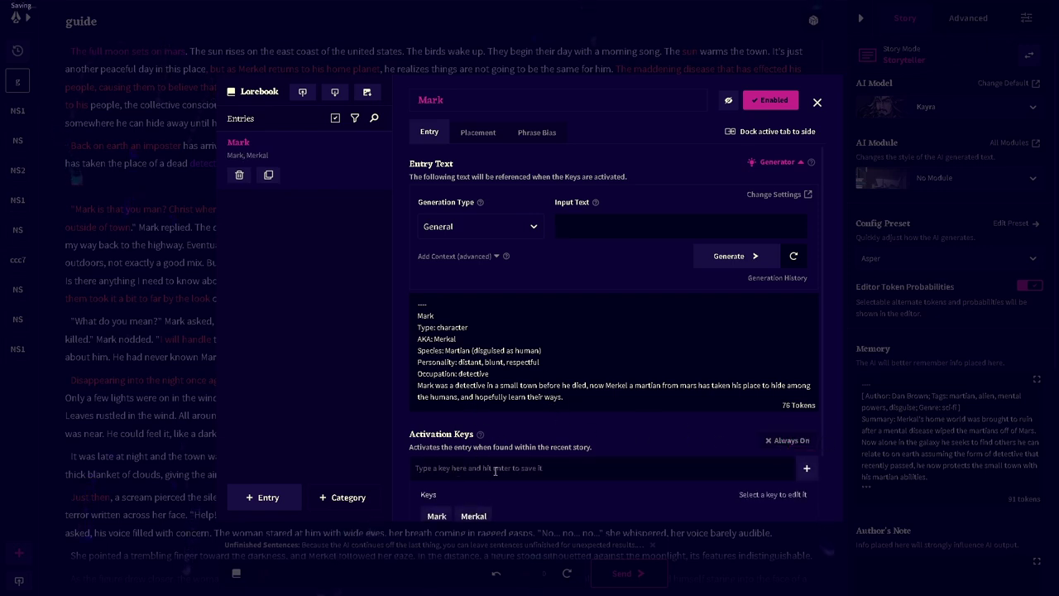
scroll(495, 469, down, 1)
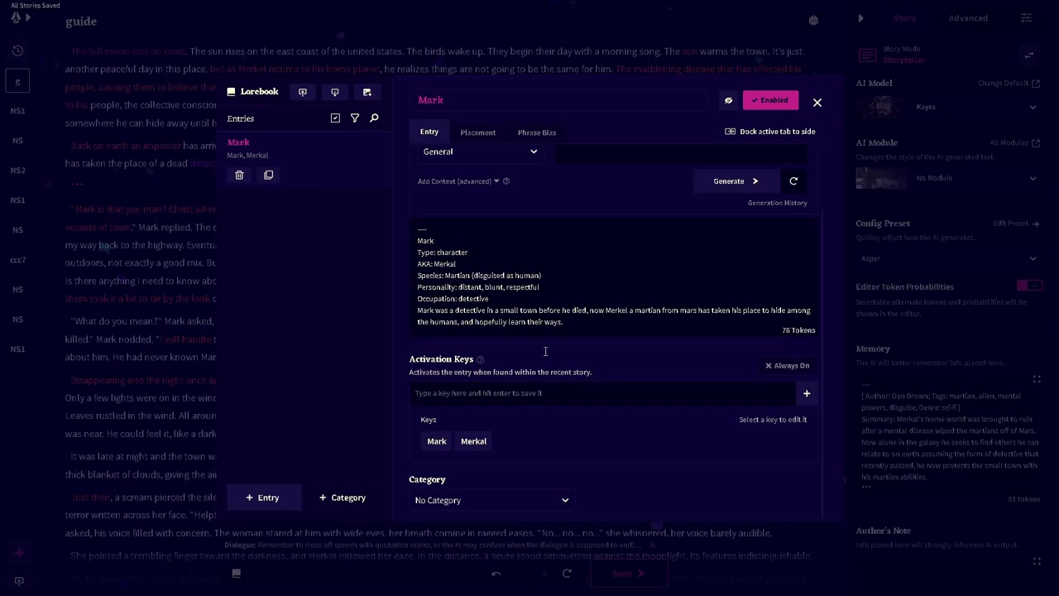
click(705, 38)
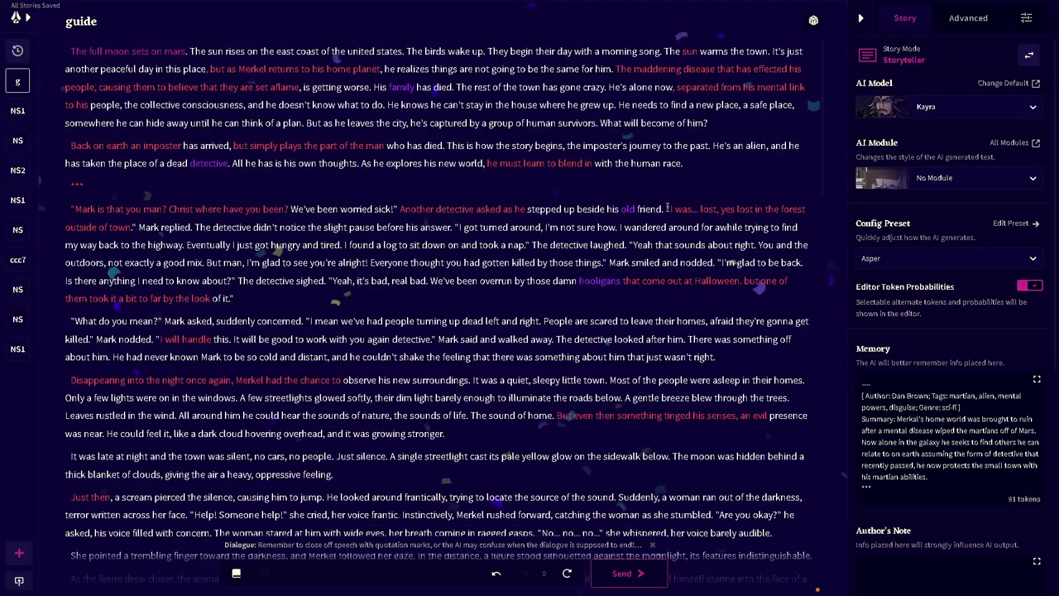
Replace the Mark lorebook entry's activation key Merkal with Merktil, the spelling used in the story text.
scroll(688, 245, down, 5)
scroll(688, 245, down, 10)
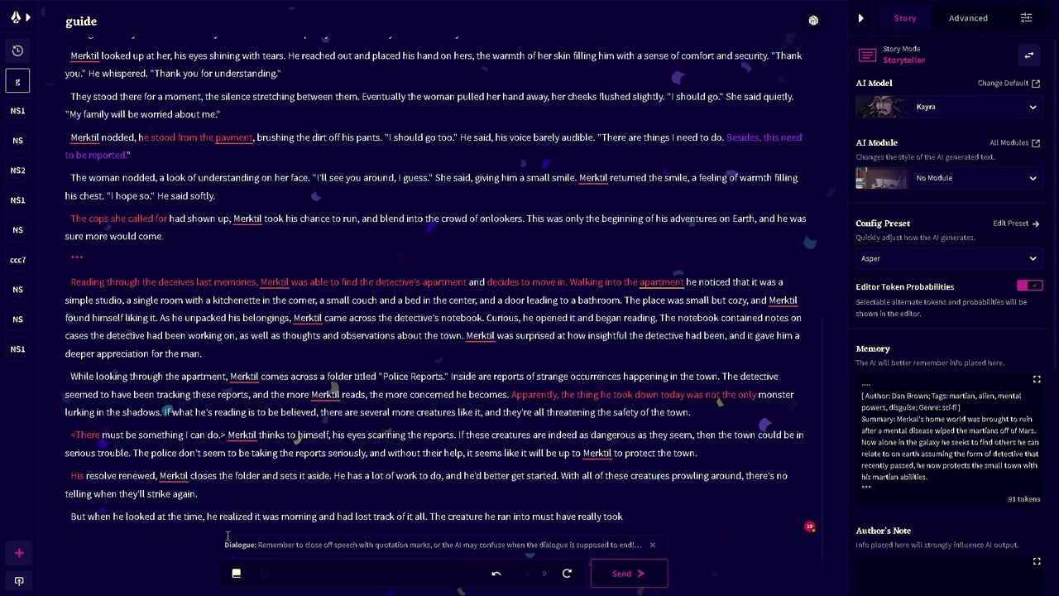
click(246, 575)
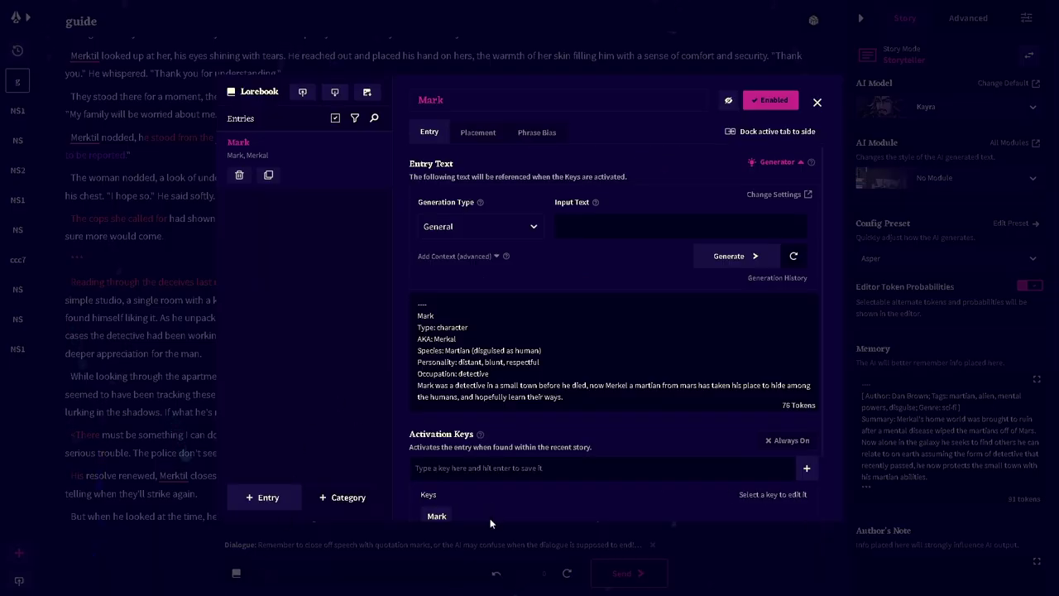
click(108, 423)
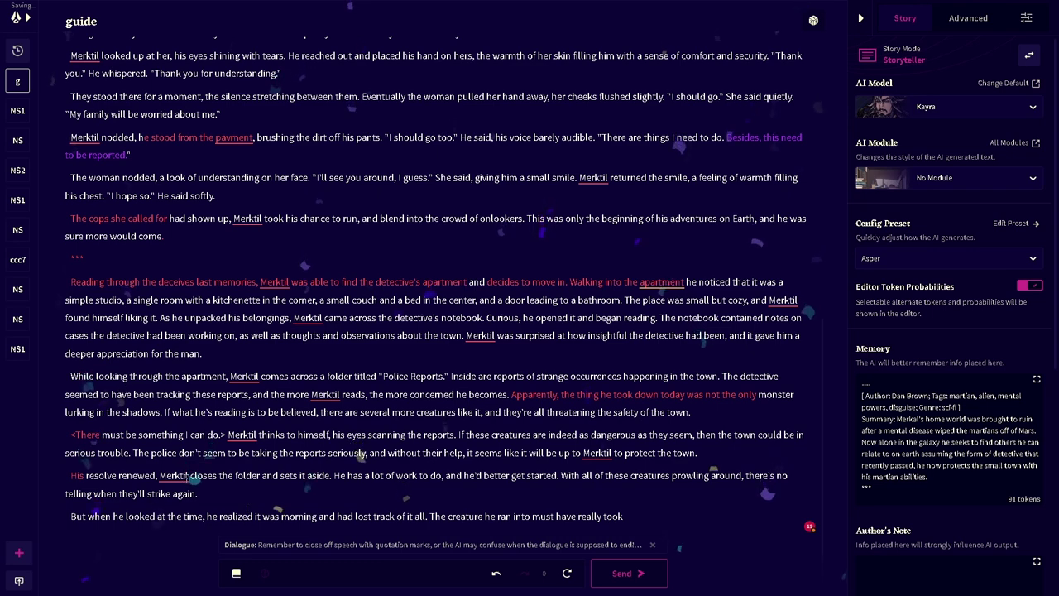
double_click(189, 475)
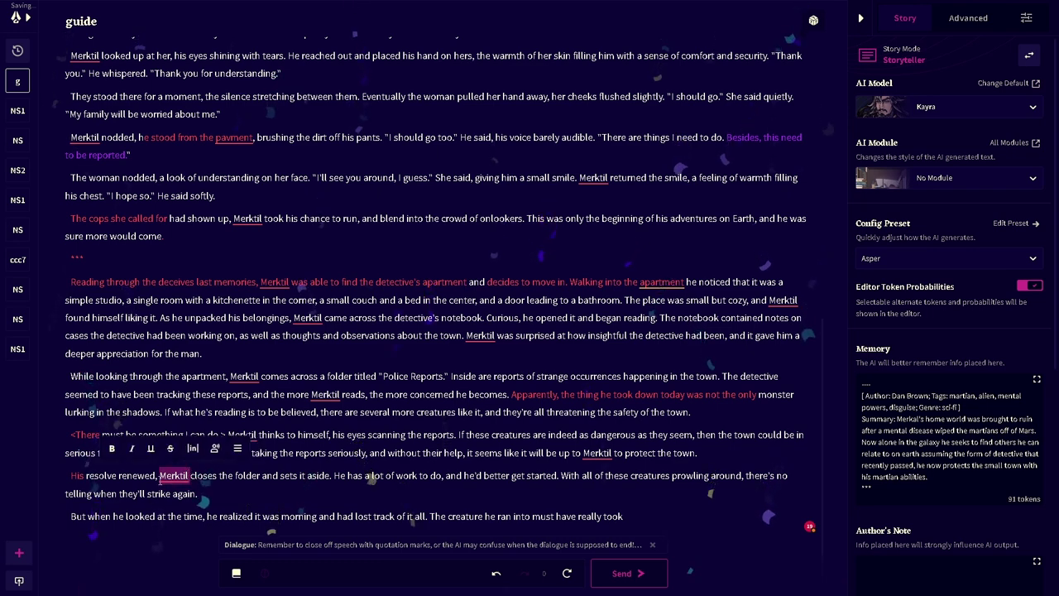
click(236, 572)
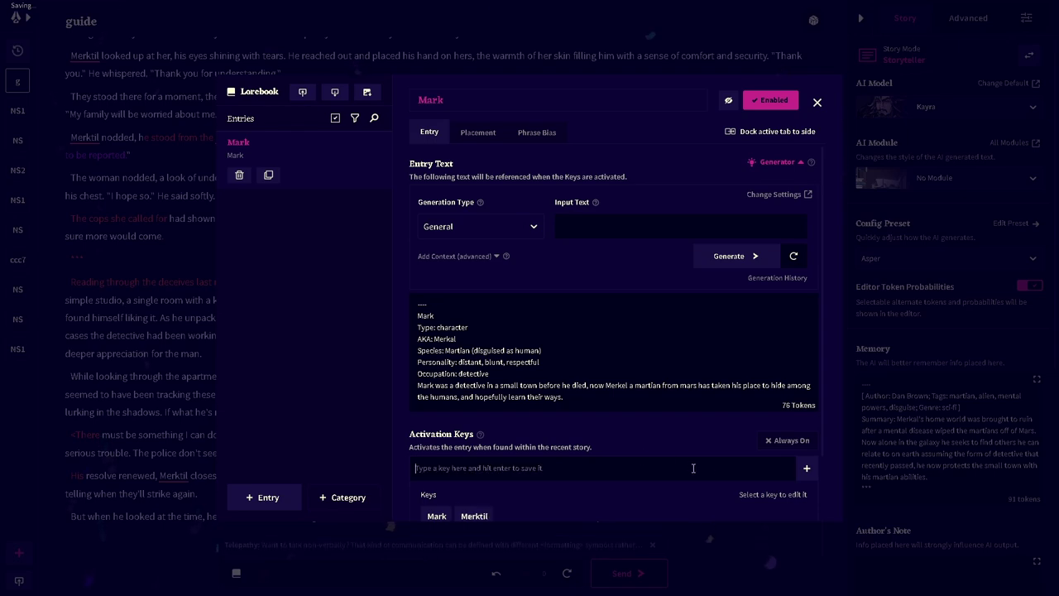
click(817, 102)
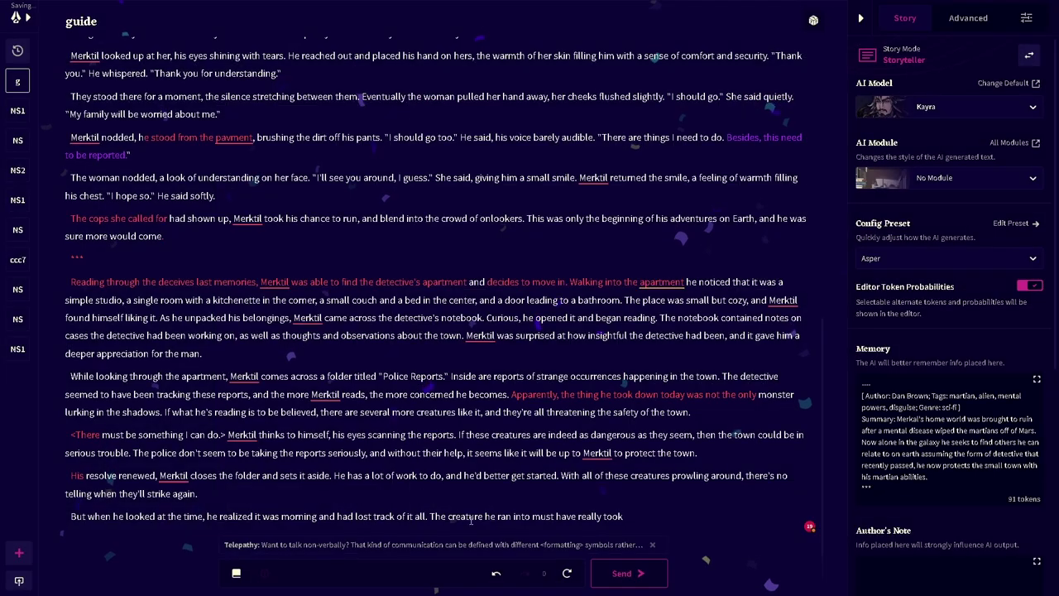
click(174, 477)
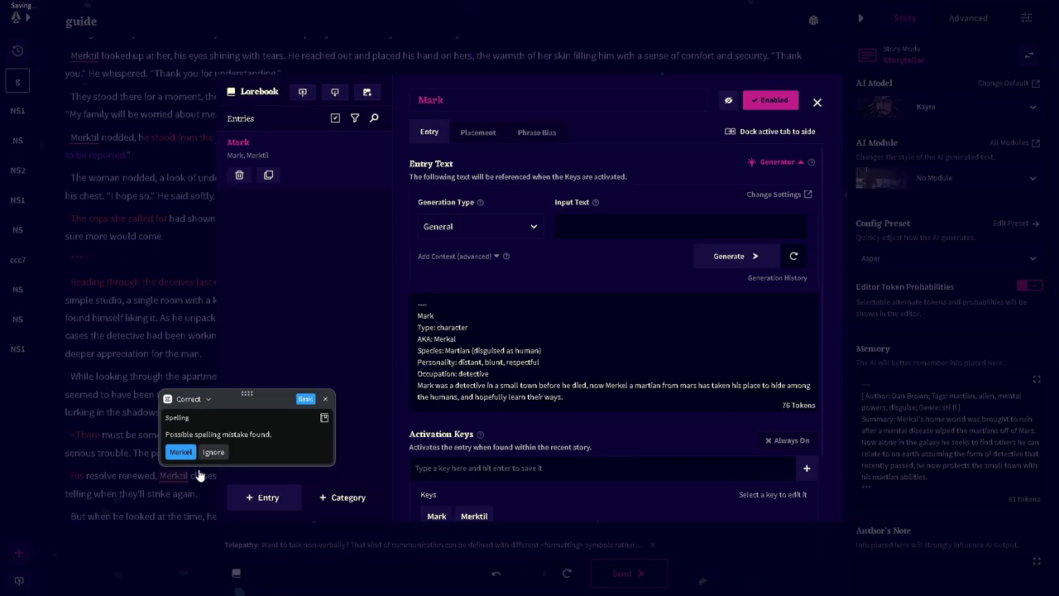
click(325, 400)
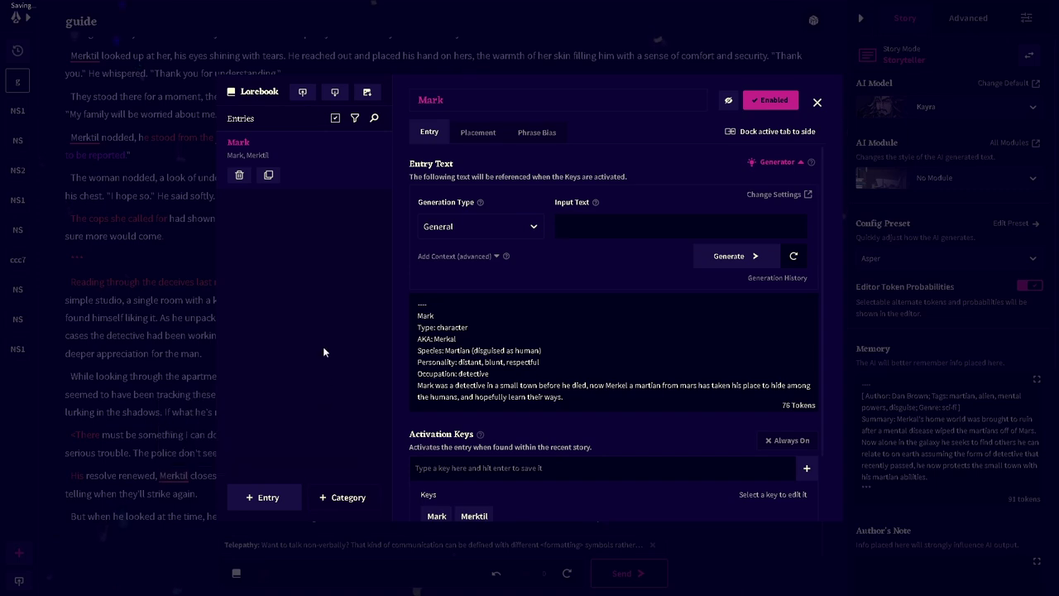
key(Escape)
Examine the current context being sent to the AI, including the Mark entry and the Memory text.
click(969, 18)
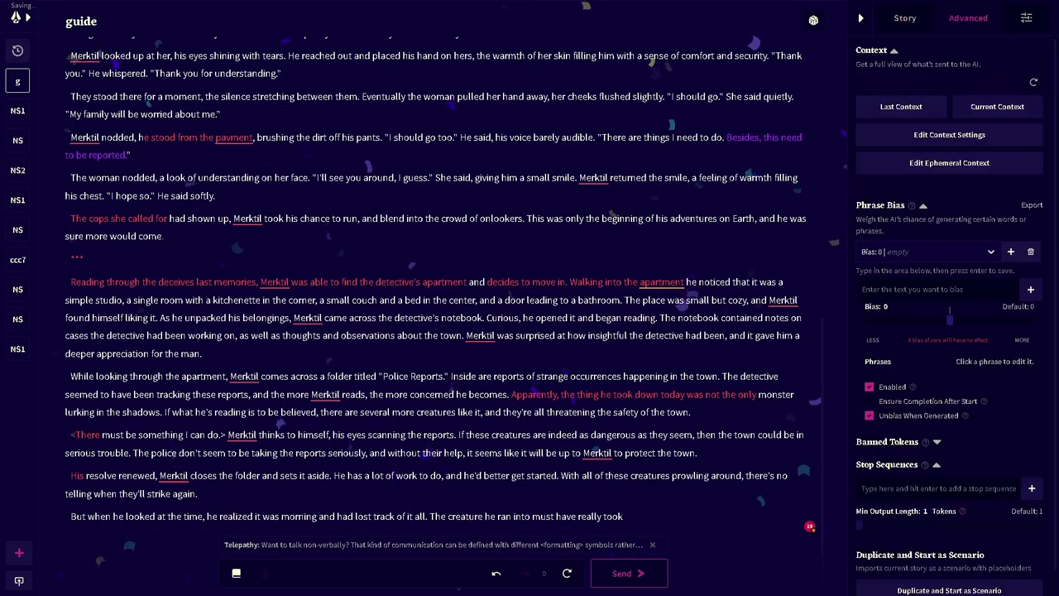
click(1000, 107)
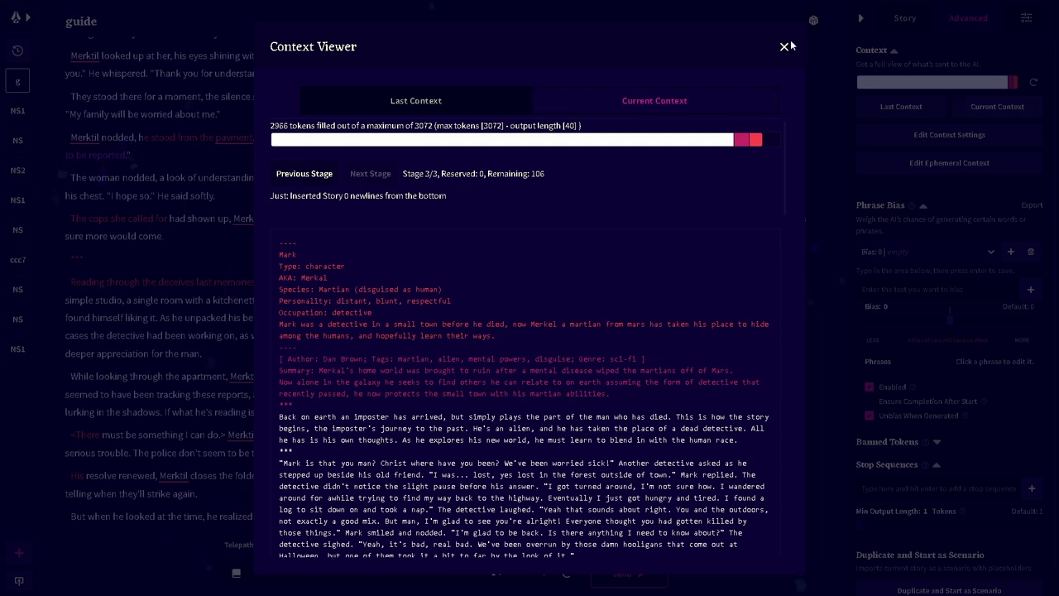
click(785, 49)
Reset the Mark lorebook entry's placement settings to their defaults.
click(236, 573)
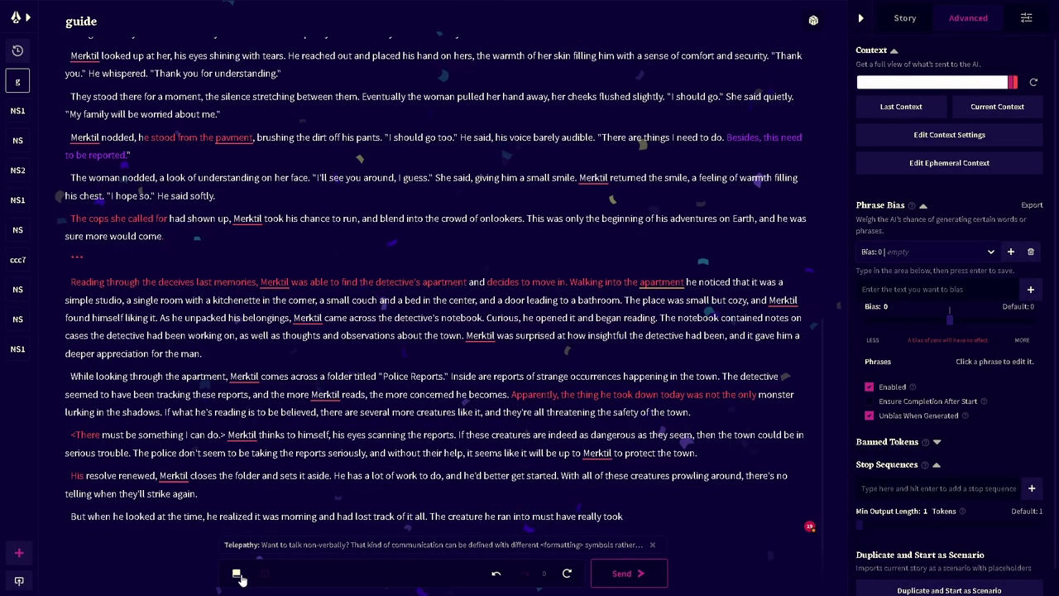
click(478, 131)
click(536, 132)
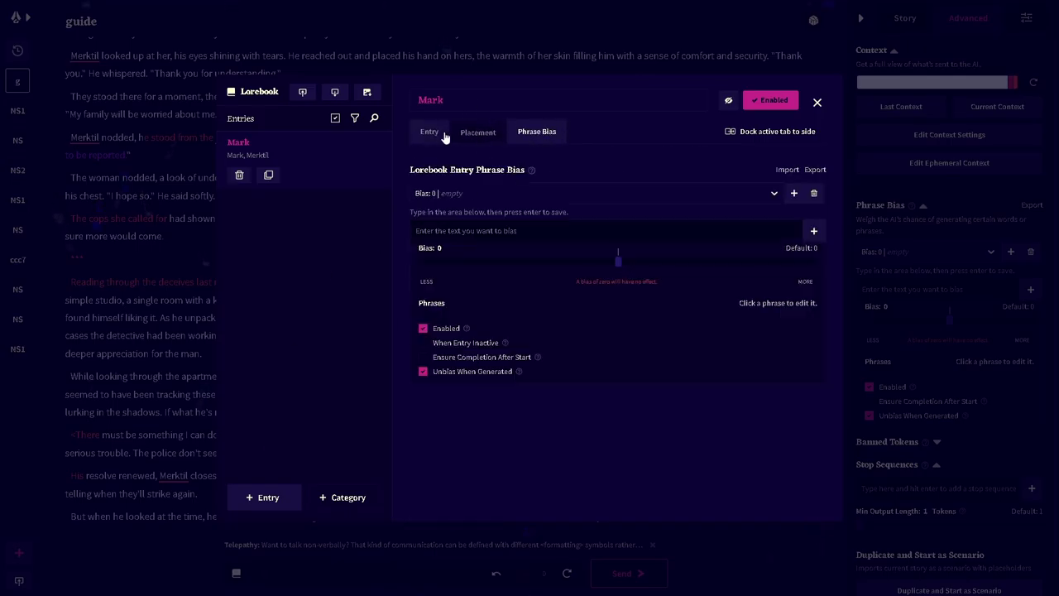
click(428, 132)
click(478, 131)
click(533, 132)
click(469, 135)
click(429, 134)
click(470, 134)
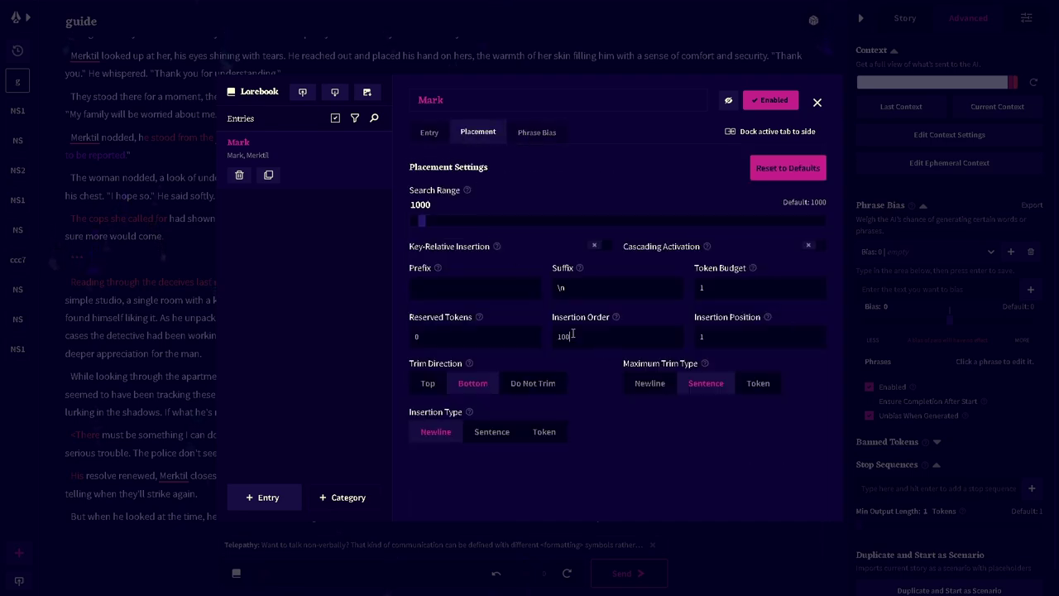
click(782, 172)
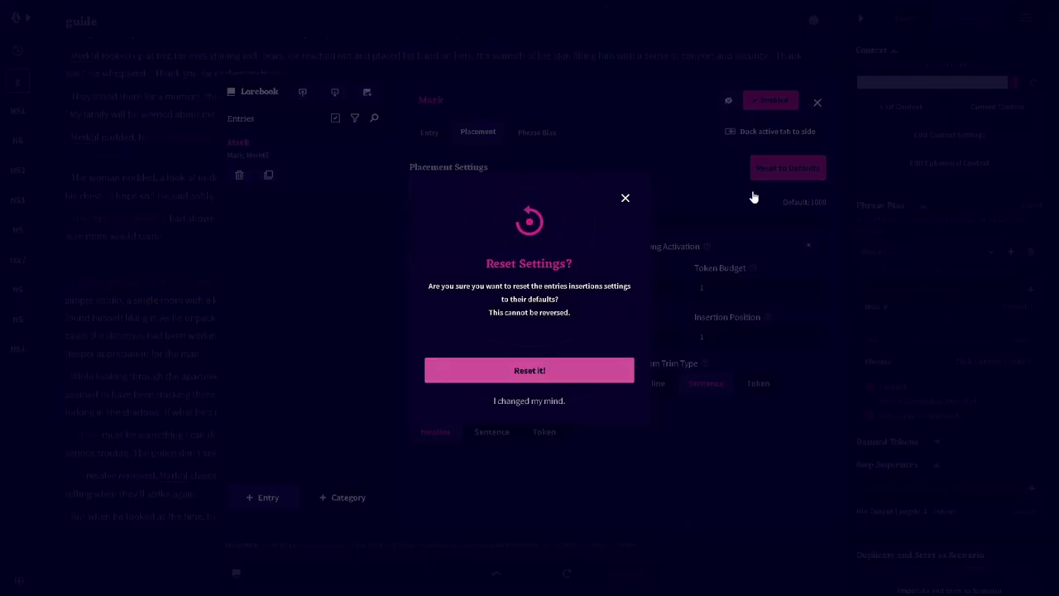
click(510, 375)
click(428, 134)
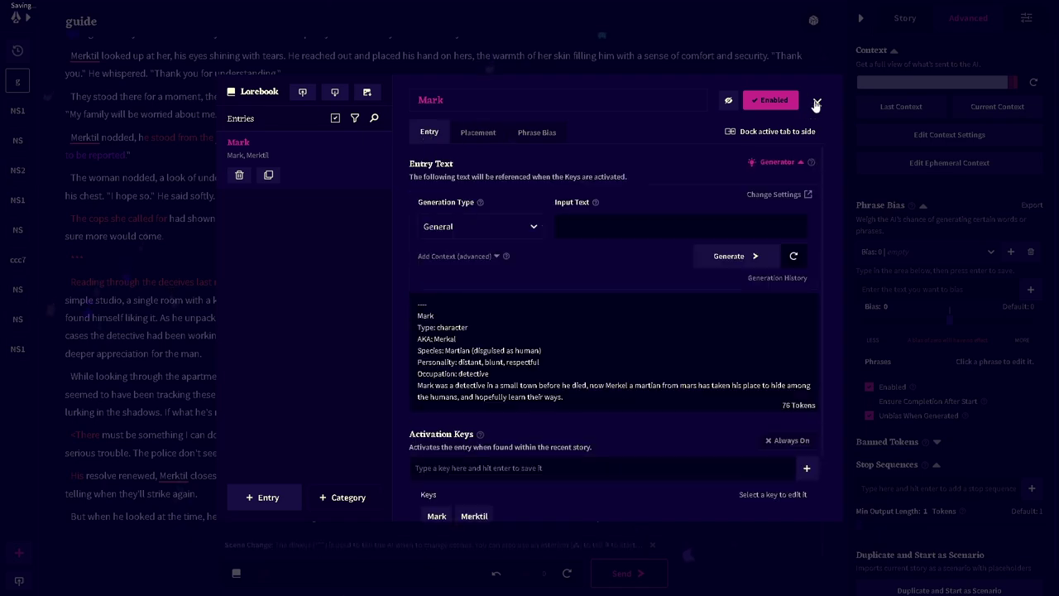
click(816, 103)
Check the context's token breakdown and the order of Memory, the Mark entry and the story in the current context.
mouse_move(953, 85)
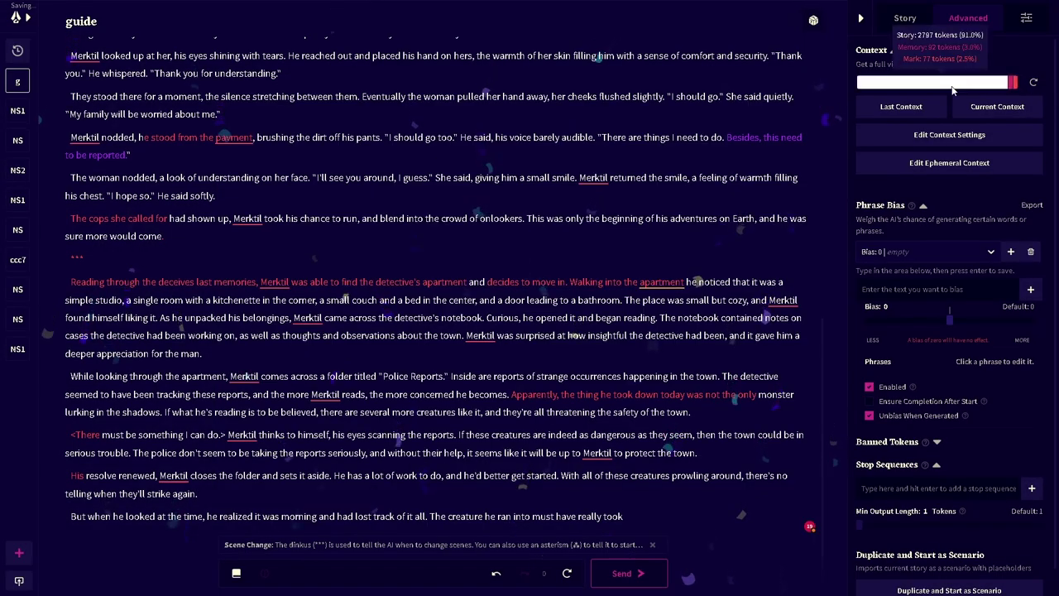
click(1002, 108)
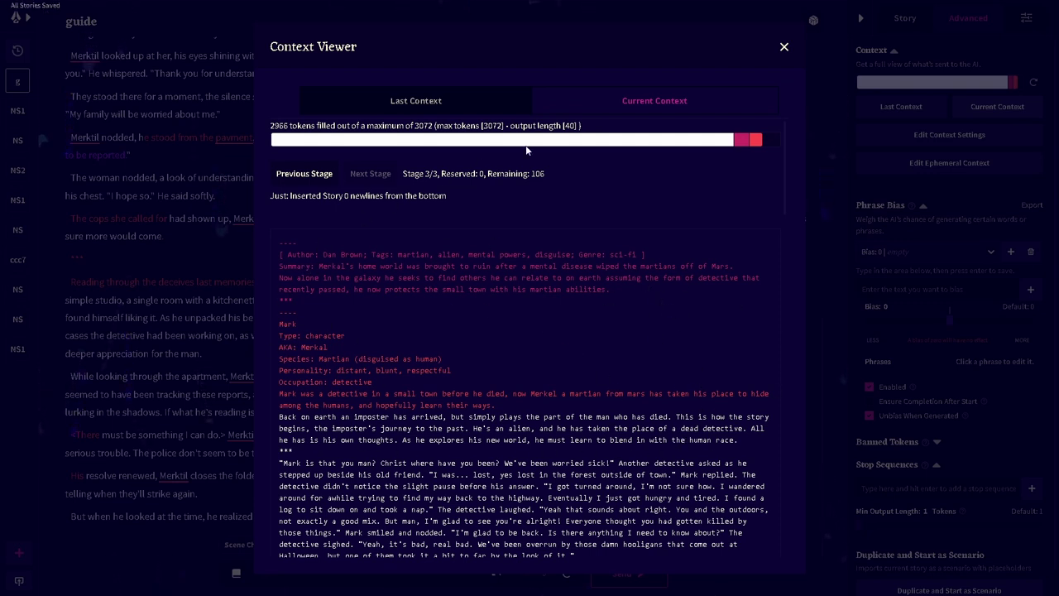
click(784, 48)
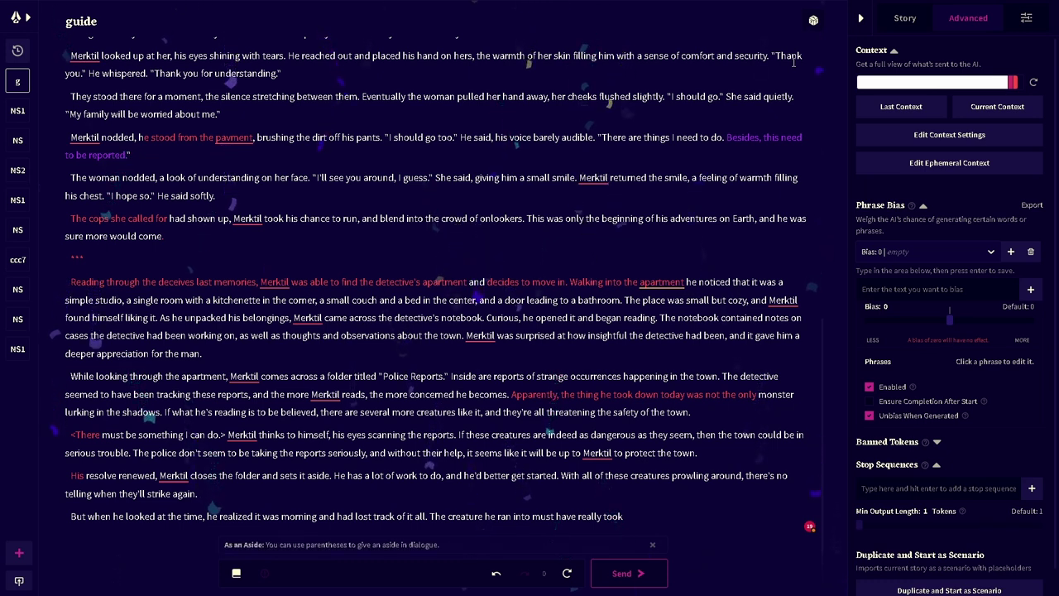
Read through the story's Memory text, including the author tags and the summary.
click(904, 17)
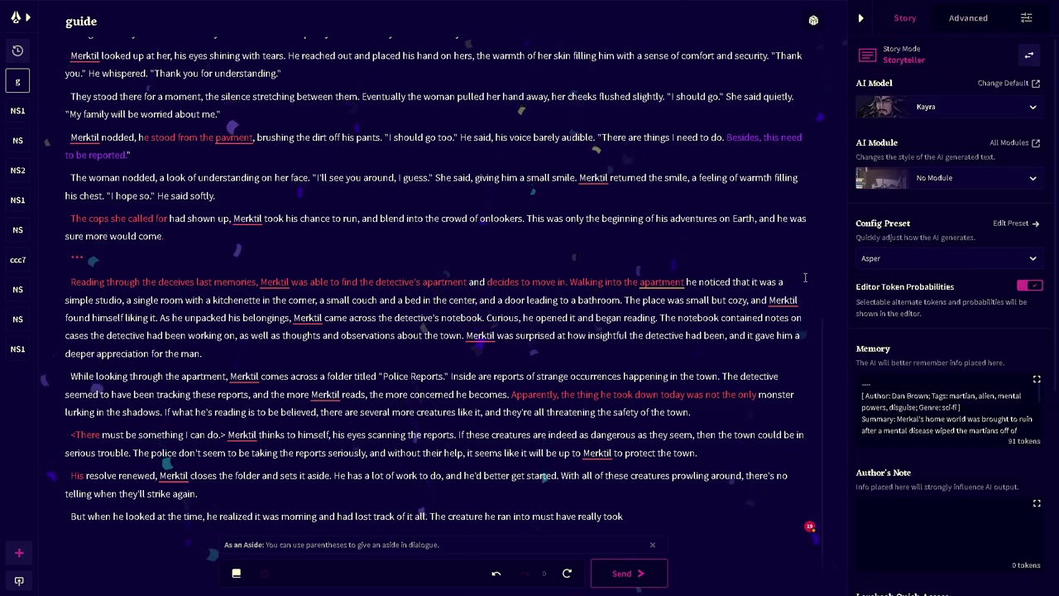
click(1040, 399)
scroll(1038, 397, down, 5)
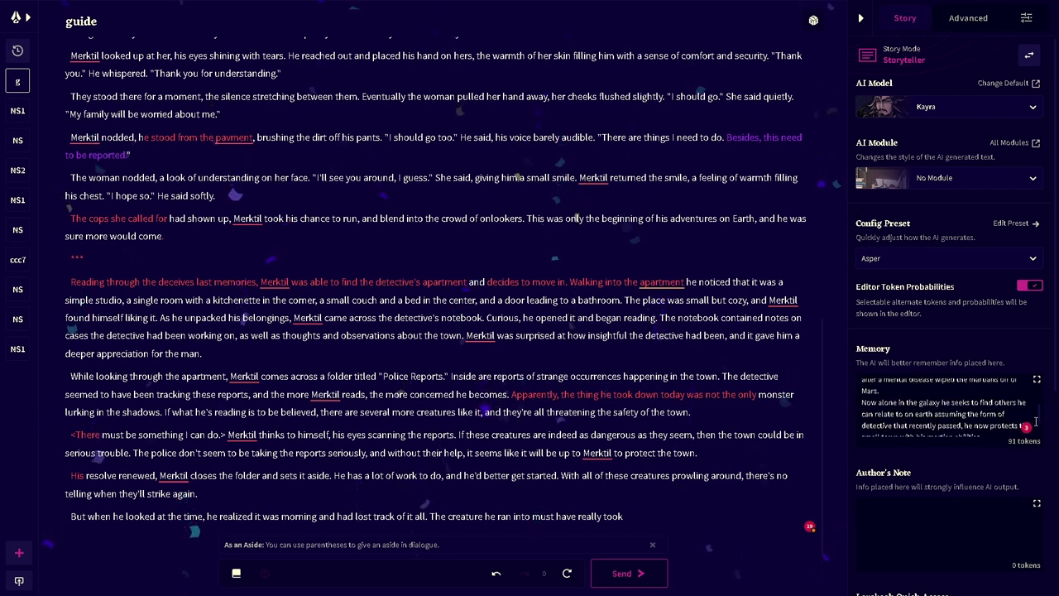
scroll(1039, 417, up, 3)
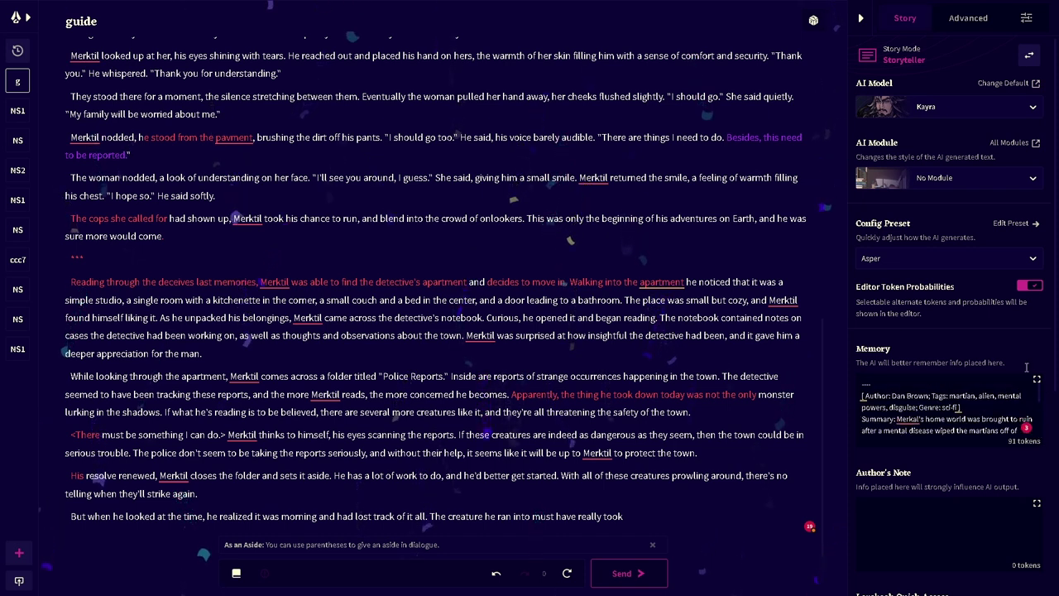
scroll(1039, 418, down, 1)
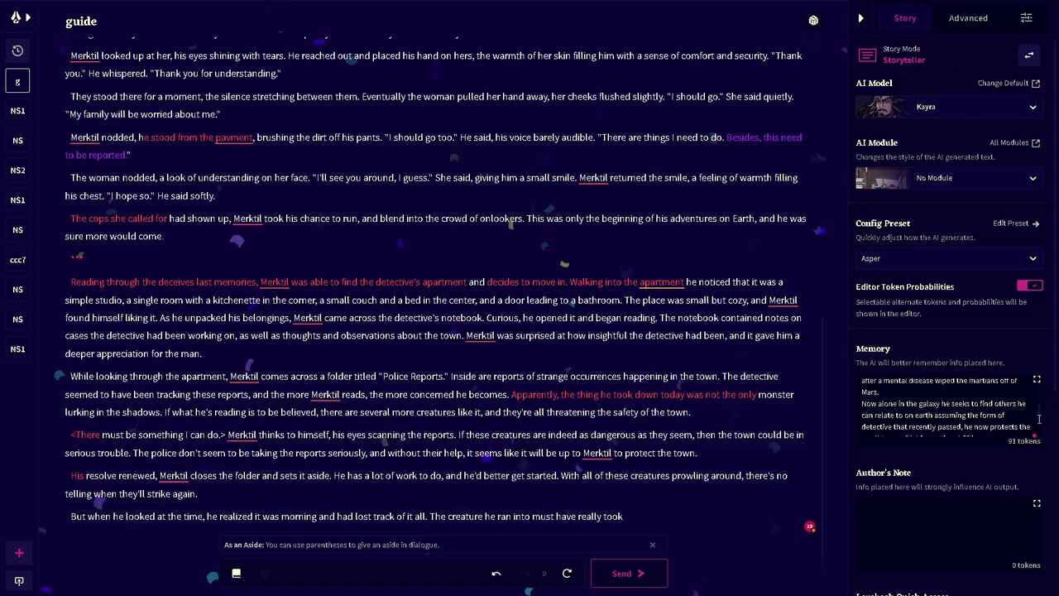
Examine the full text of the Mark lorebook entry, from its ---- divider through the closing description.
scroll(1039, 420, down, 2)
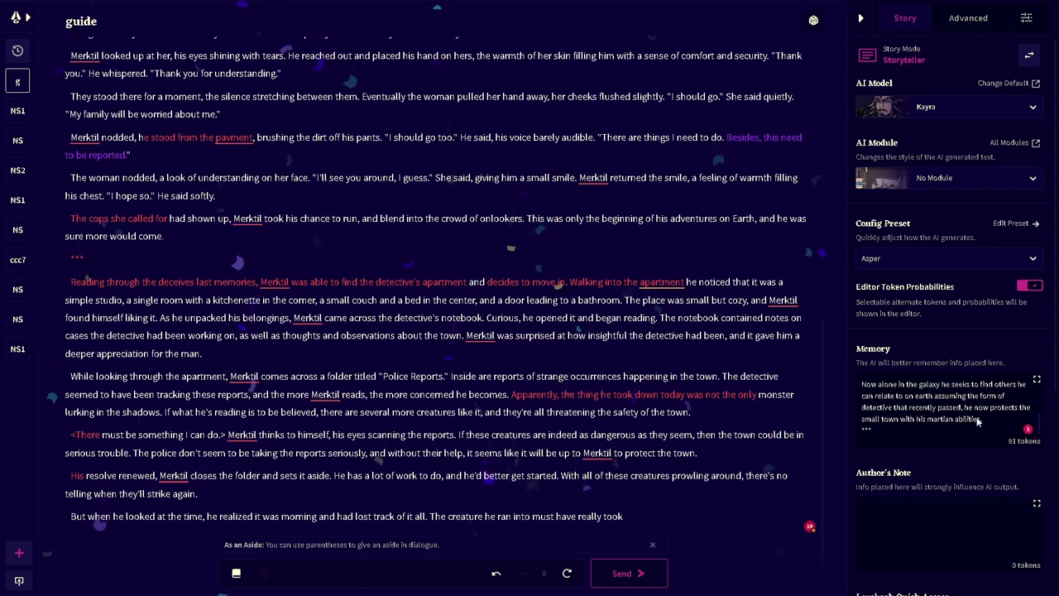
click(236, 573)
drag(590, 392, 404, 292)
key(Right)
key(shift+Home)
key(shift+Up)
key(shift+Up)
key(shift+Up)
key(shift+Up)
key(shift+Up)
key(shift+Up)
key(shift+Up)
key(shift+Up)
key(shift+Down)
key(shift+Down)
key(shift+Down)
key(shift+Down)
key(shift+Down)
key(shift+Down)
key(shift+Down)
key(shift+Down)
key(shift+Down)
key(shift+Up)
key(shift+Up)
key(shift+Up)
key(shift+Up)
key(shift+Up)
key(shift+Up)
key(shift+Up)
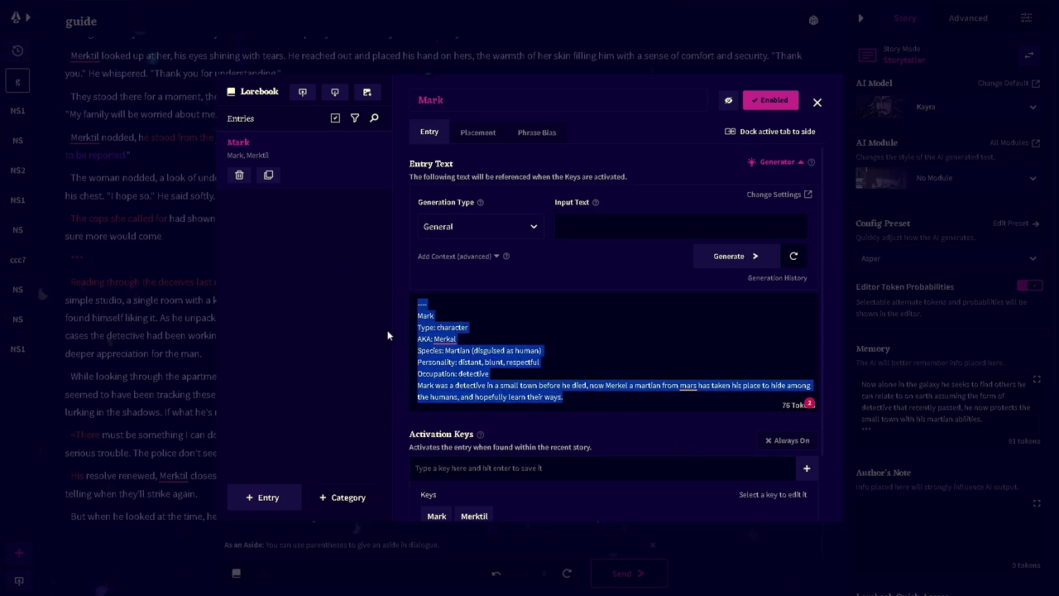
key(shift+Down)
key(shift+Down)
key(shift+Down)
click(499, 316)
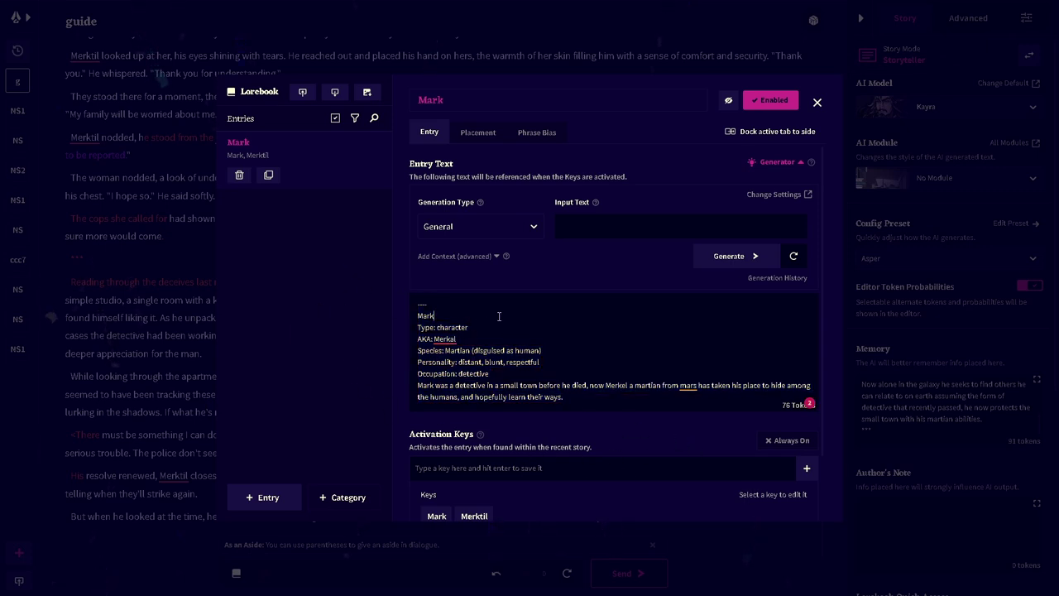
drag(416, 307, 589, 406)
click(585, 398)
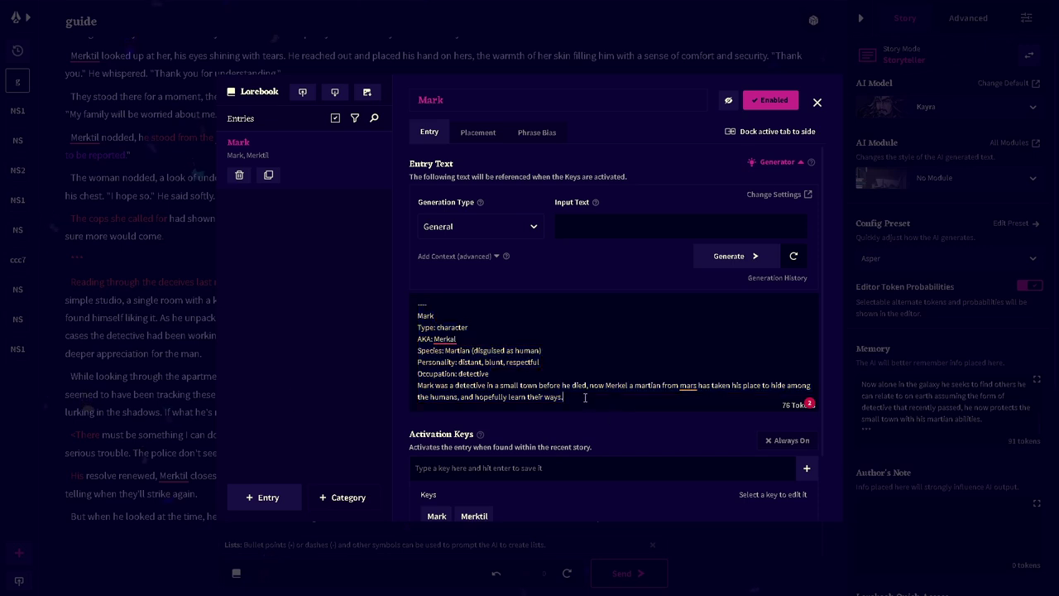
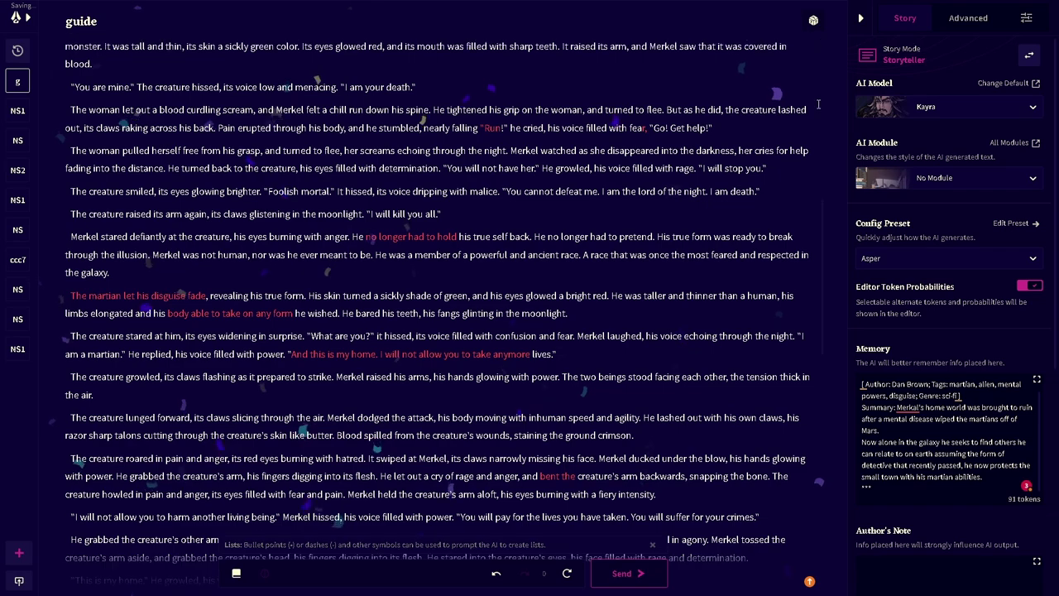
Review the start of the story, highlighting the opening paragraph, the *** separator and the scene that follows it.
drag(820, 218, 815, 51)
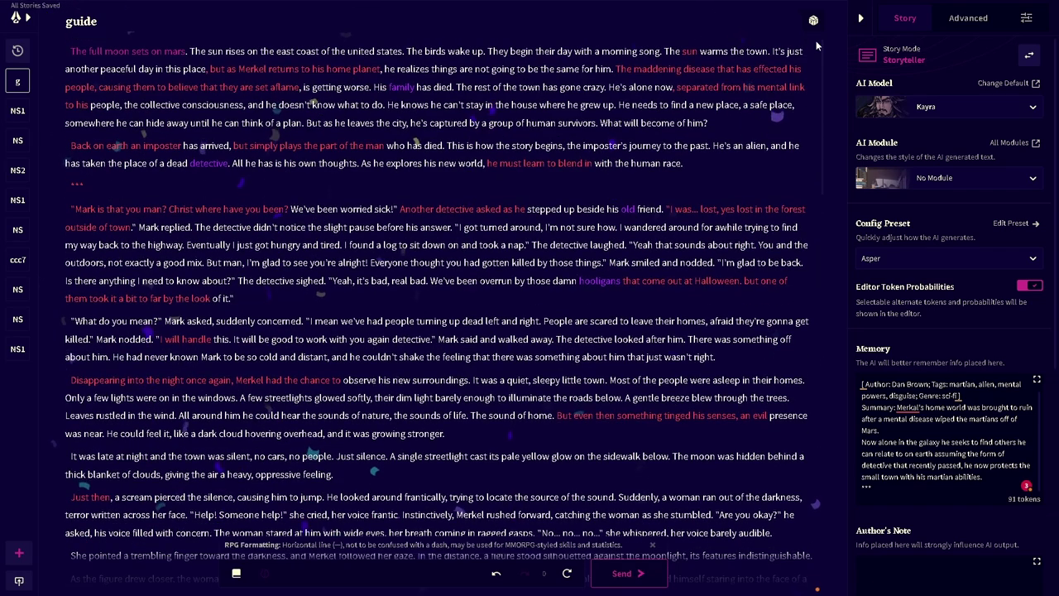
click(197, 179)
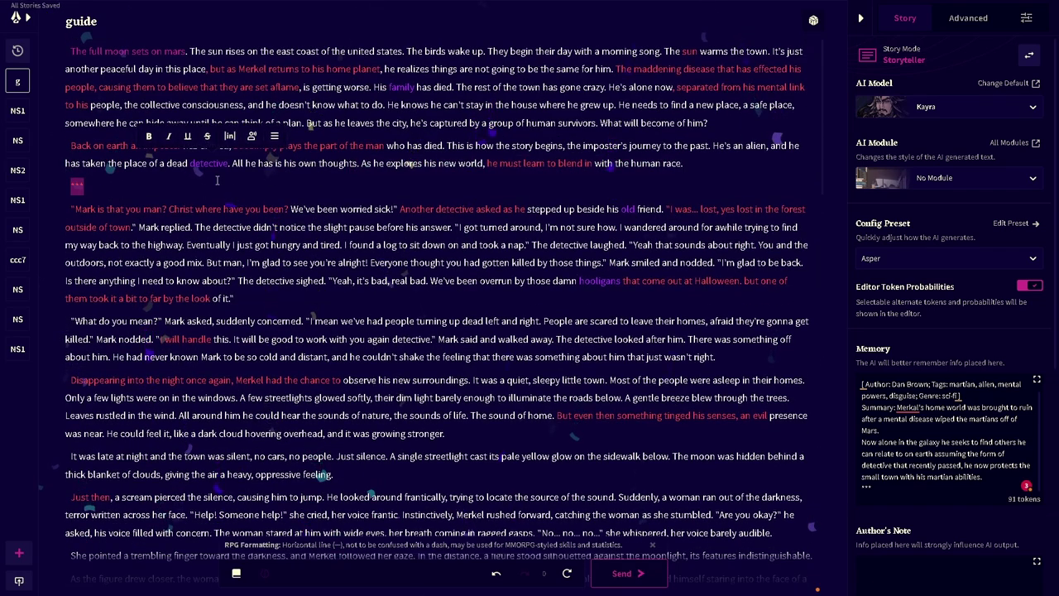
click(142, 186)
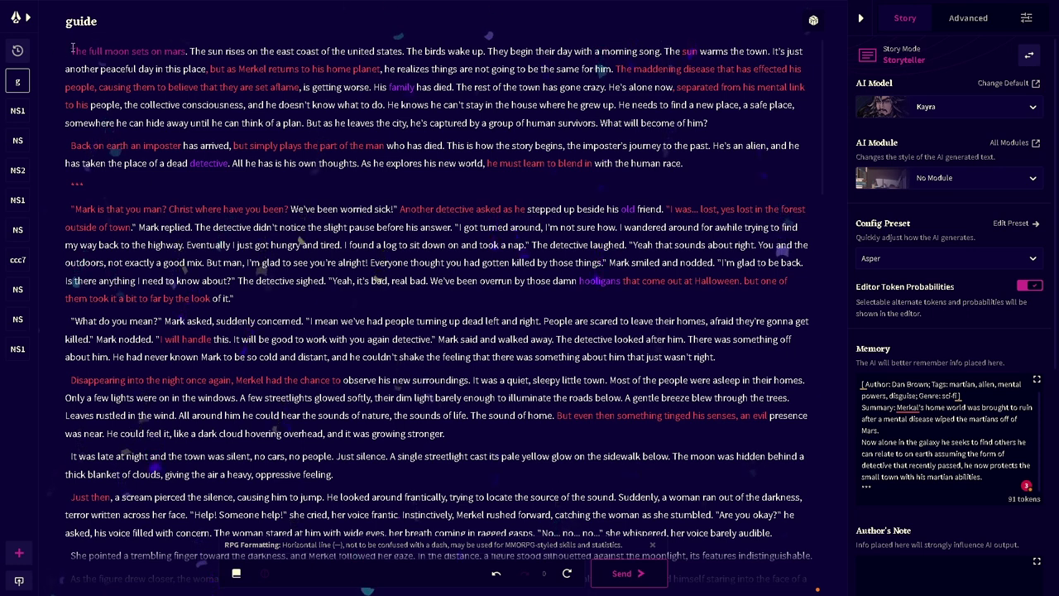
drag(72, 48, 712, 124)
click(79, 194)
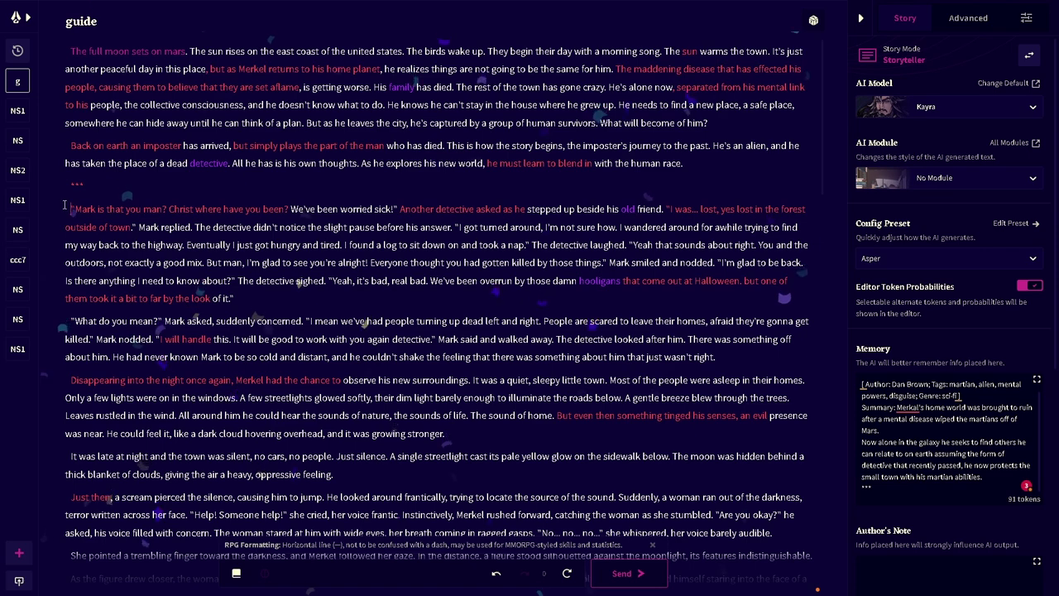
drag(70, 209, 766, 456)
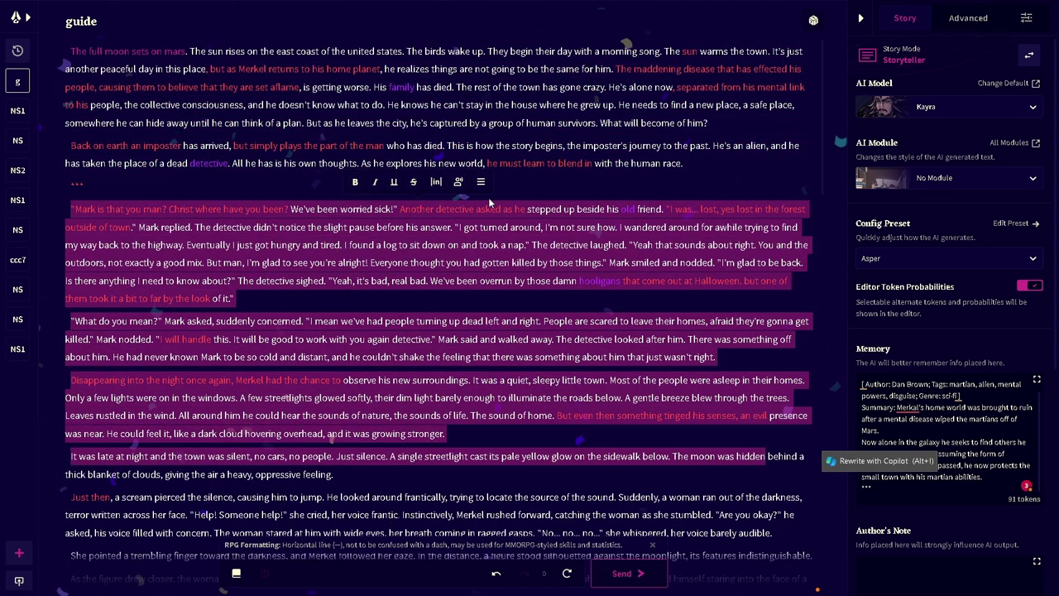
click(583, 188)
drag(68, 185, 128, 185)
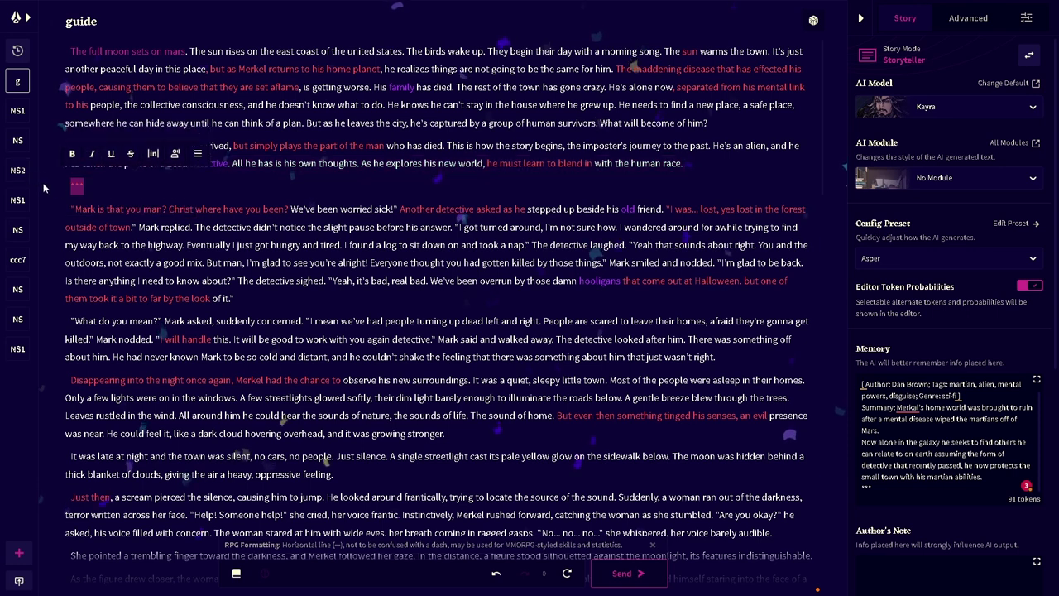
click(127, 186)
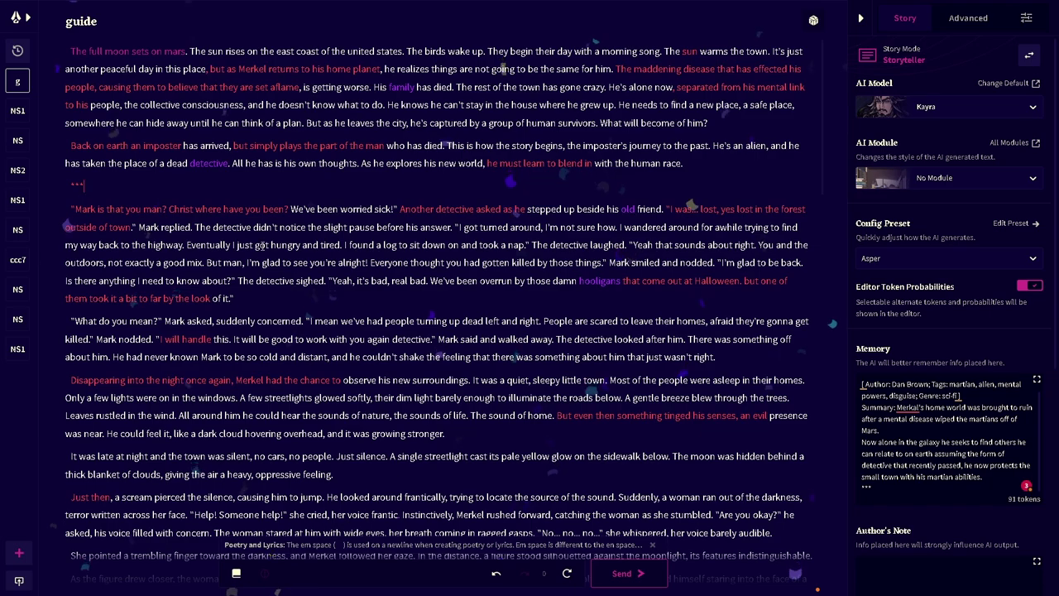
Place a ---- divider on its own line above the name in the Mark lorebook entry's text.
click(239, 572)
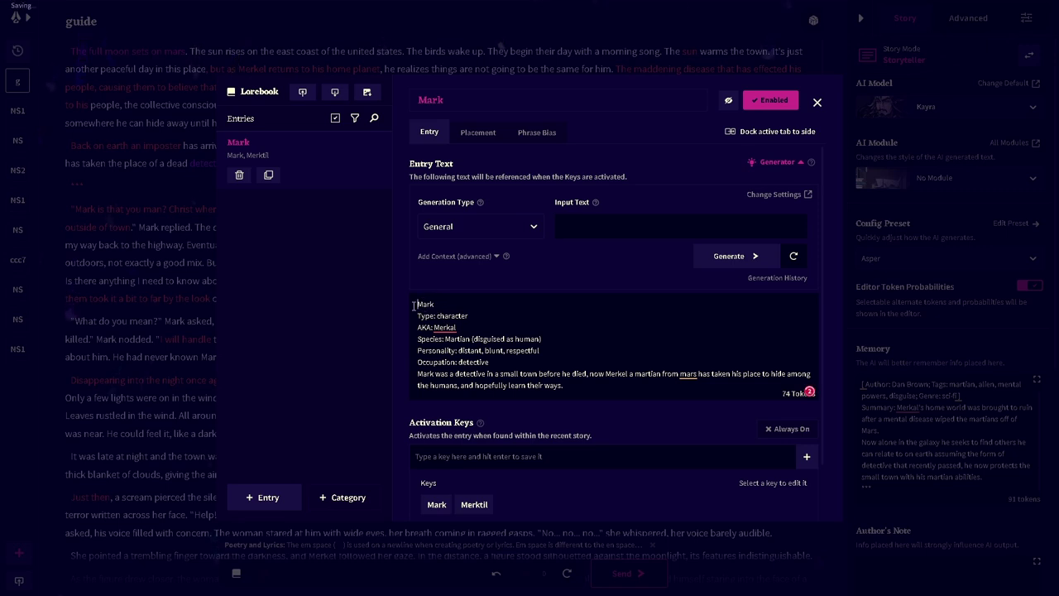
key(Return)
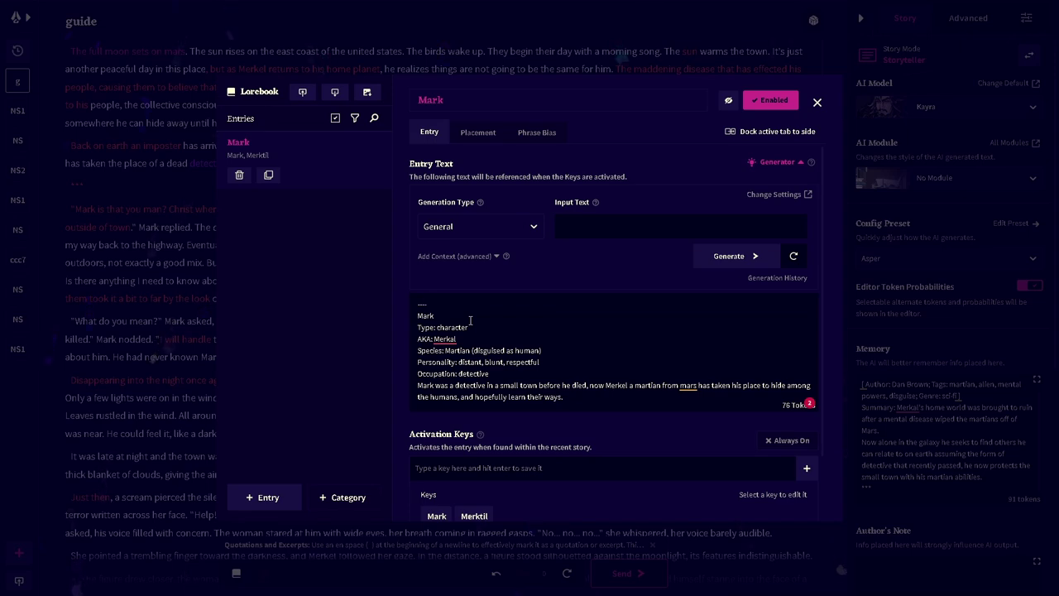
click(86, 306)
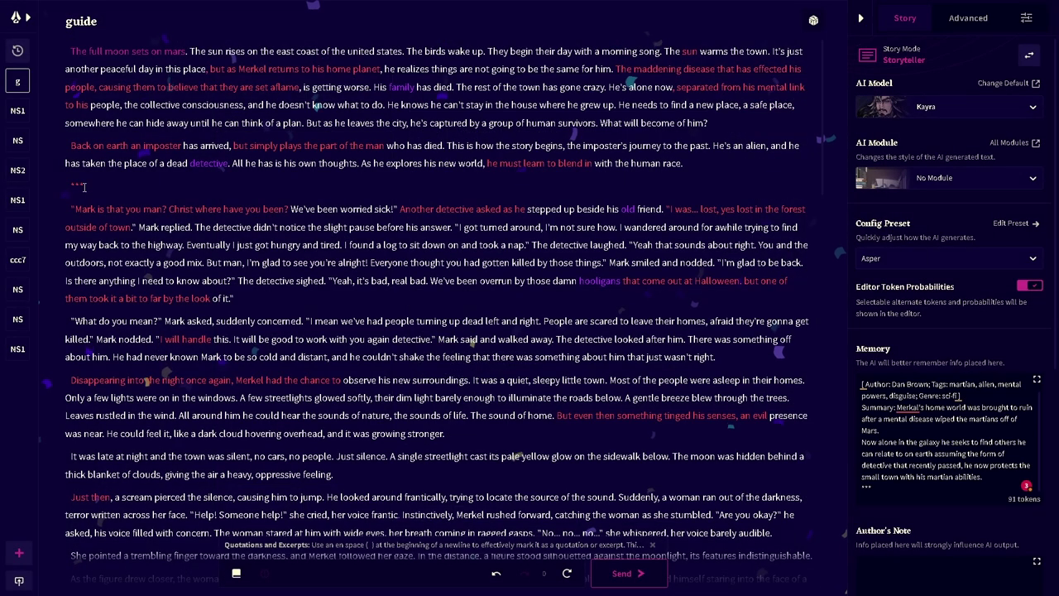
Highlight the *** separator between the story's introduction and the first dialogue scene.
drag(71, 208, 28, 171)
click(191, 194)
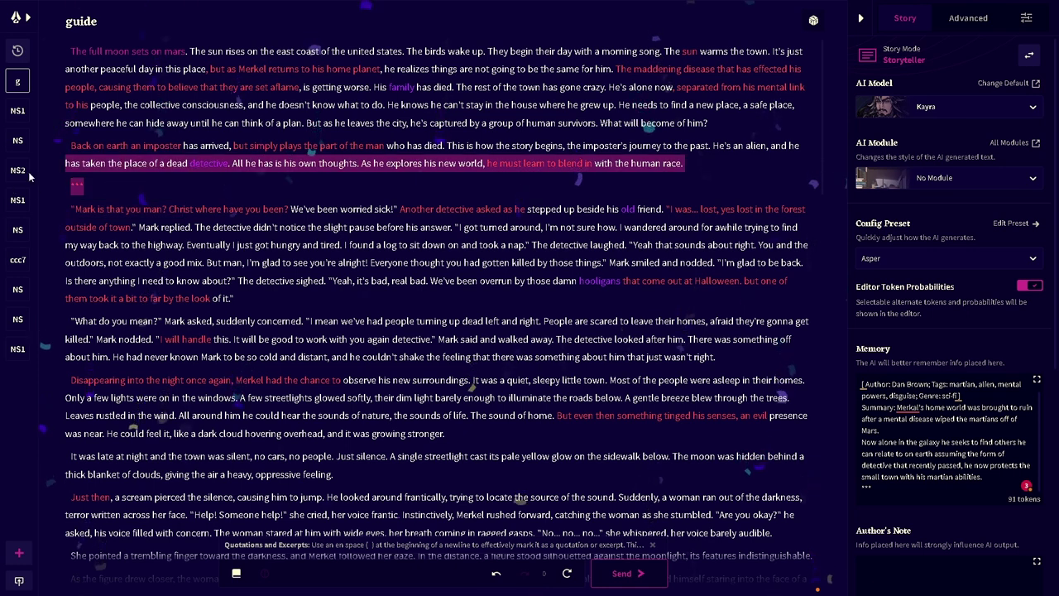
click(131, 184)
drag(131, 184, 29, 192)
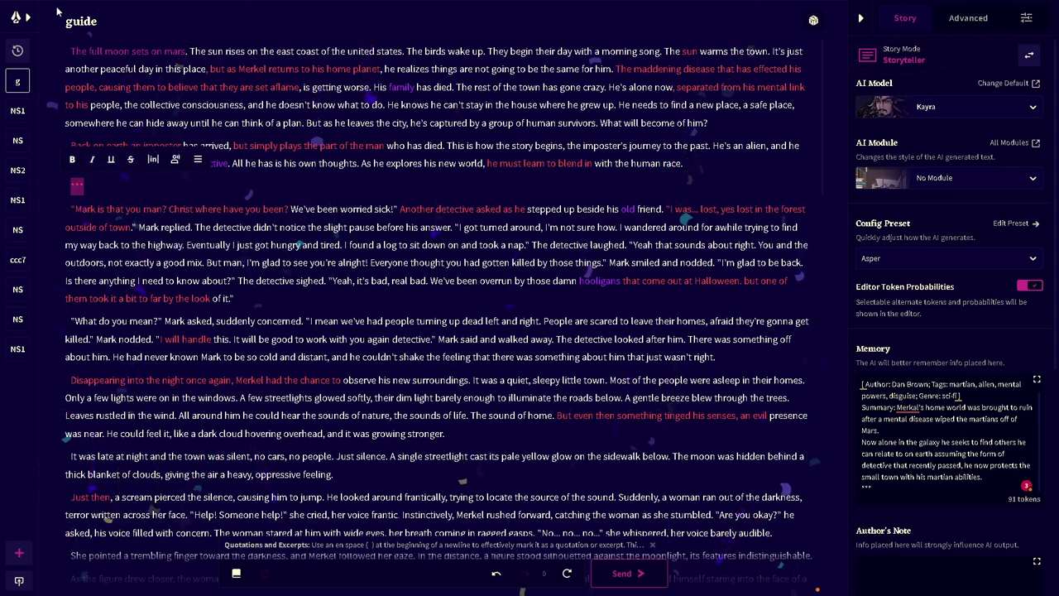
Add three lines above the story's first paragraph: a ---- divider, "Info charer" and a *** separator.
click(66, 53)
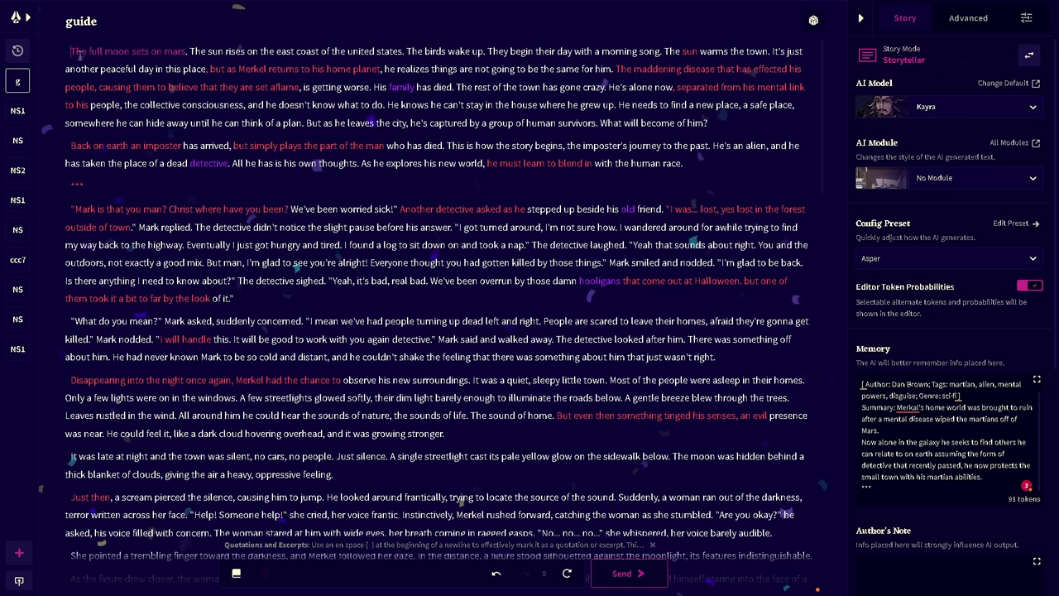
key(Return)
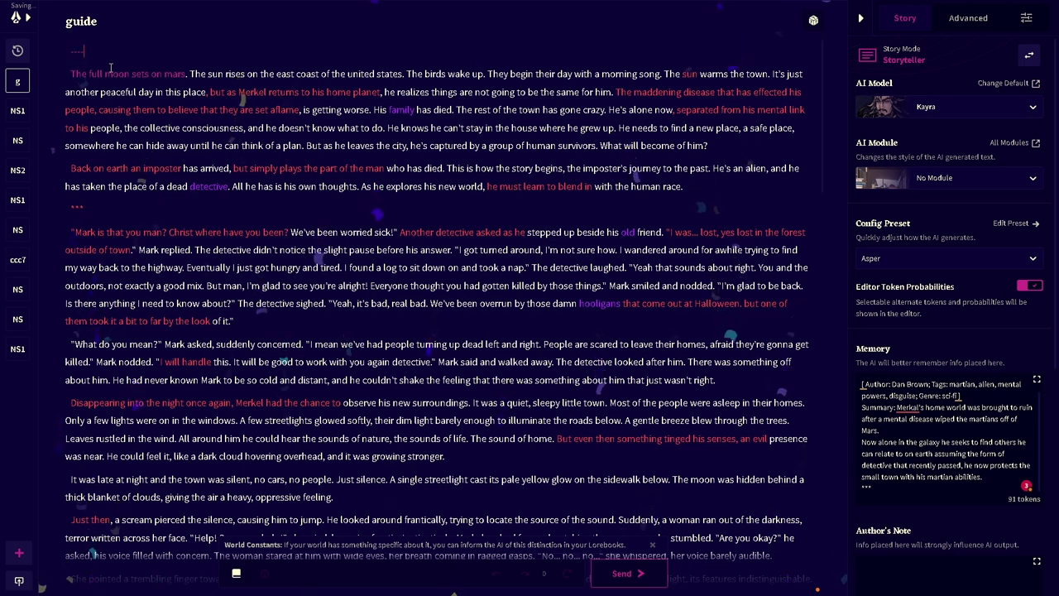
key(Return)
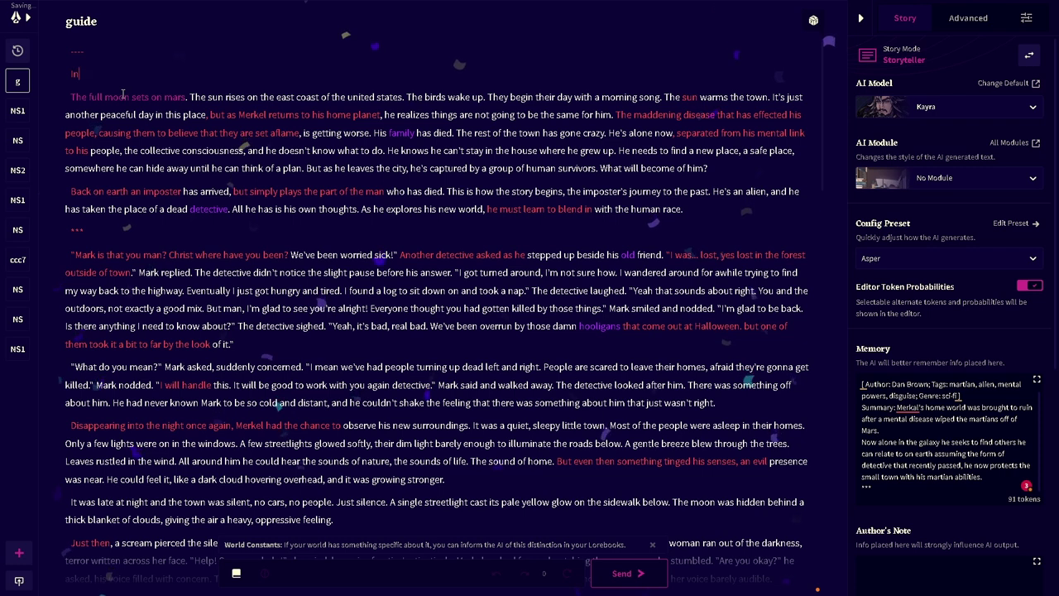
text(Info)
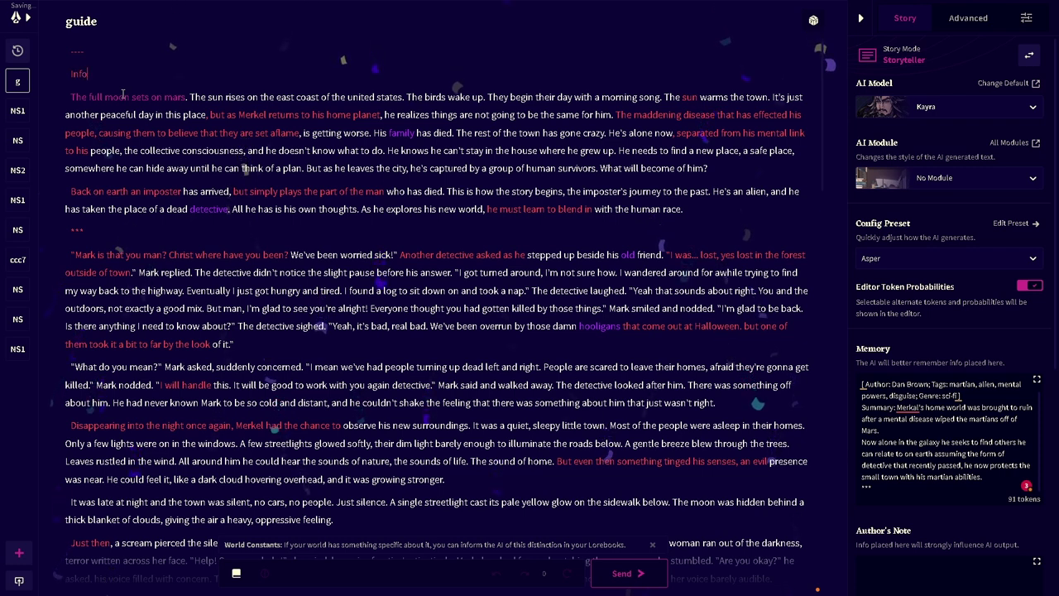
text( c)
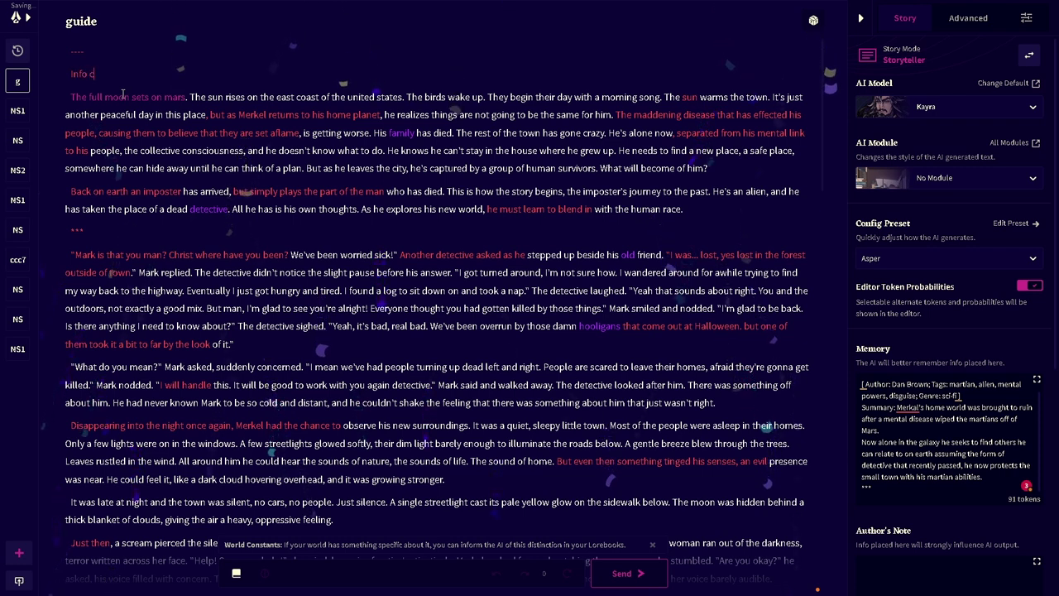
text(harer)
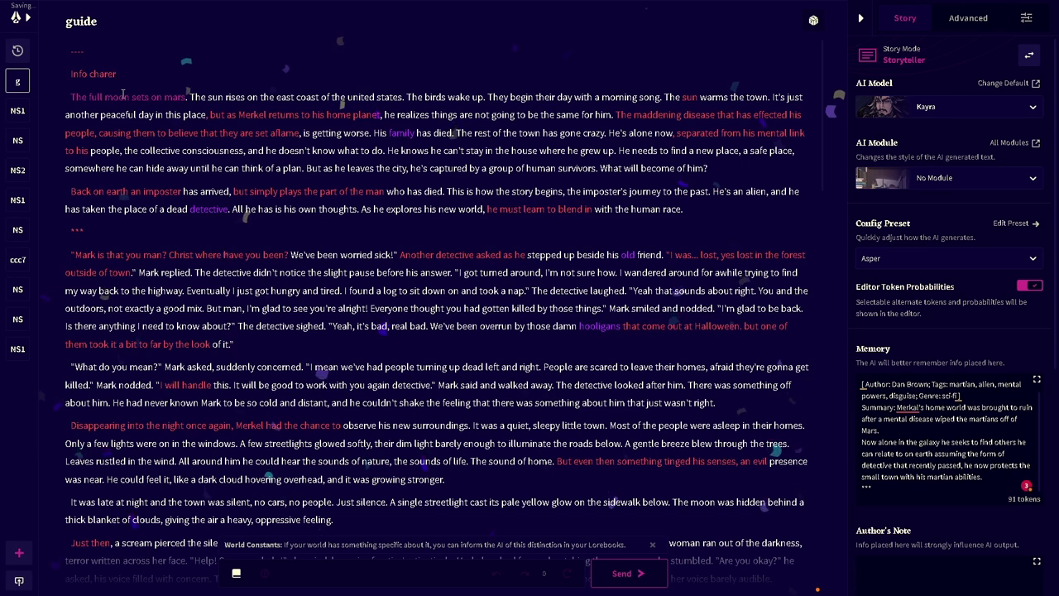
key(Return)
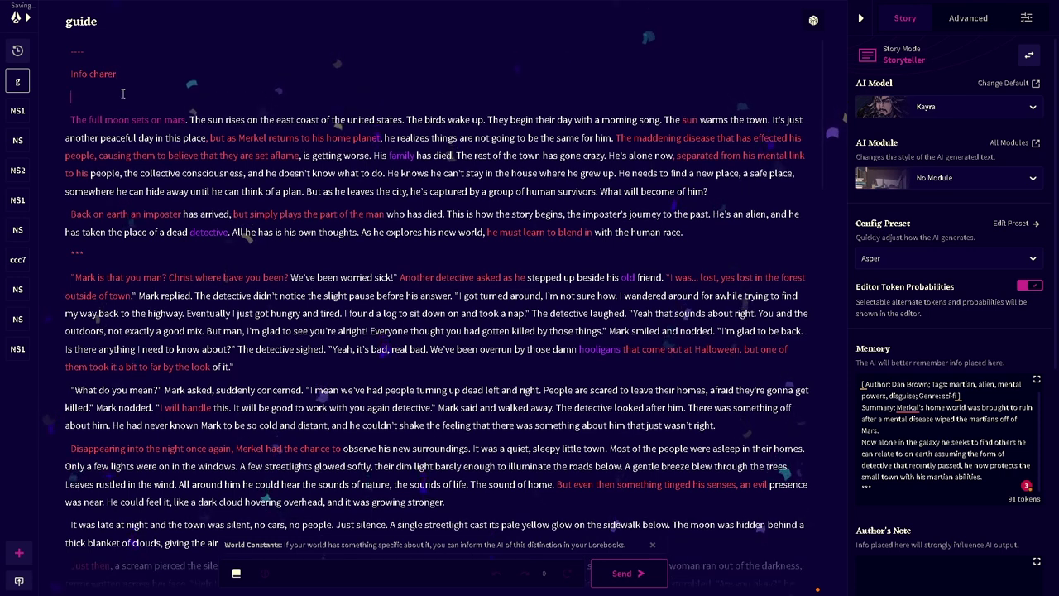
text(***)
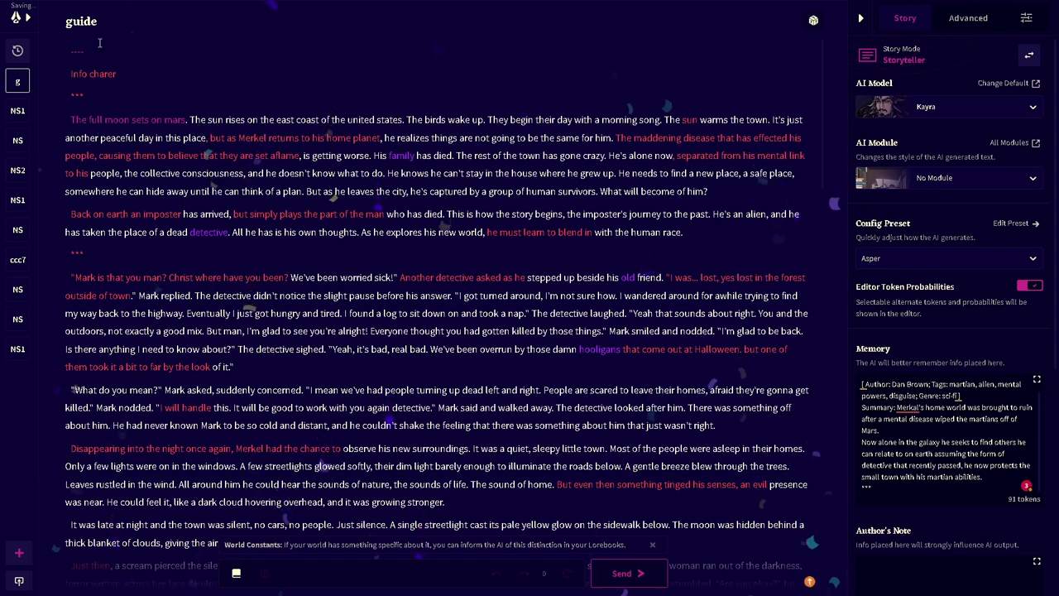
Replace the "Info charer" line between the ---- divider and the *** separator with "Mark".
click(125, 74)
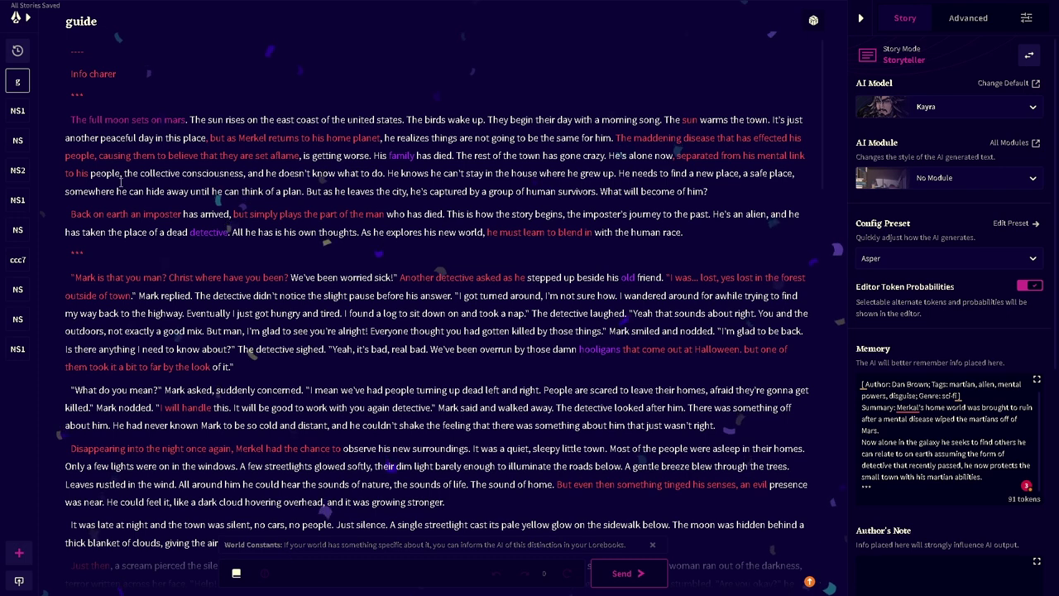
key(Down)
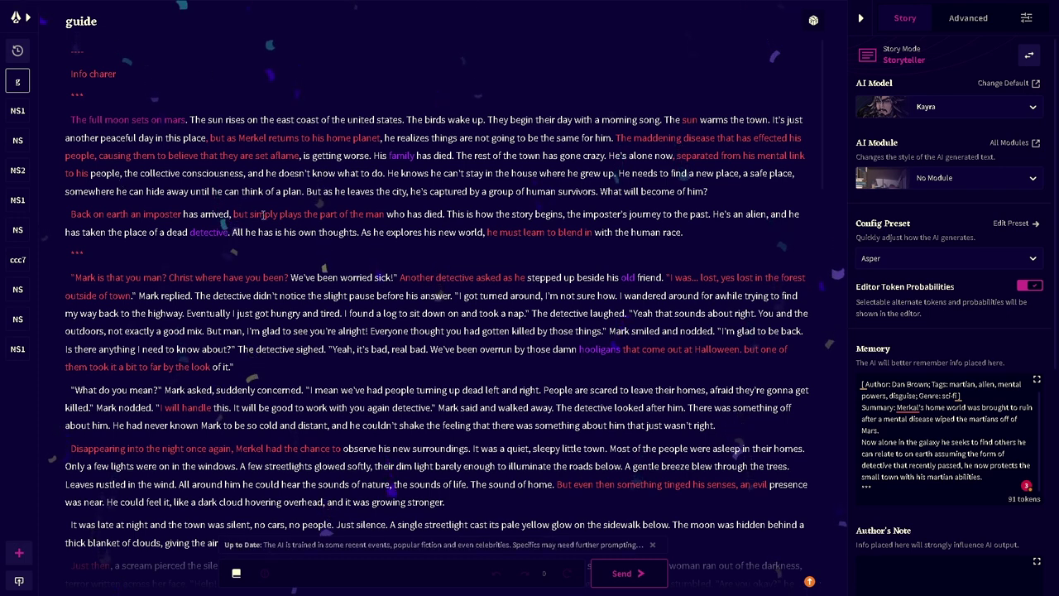
triple_click(165, 71)
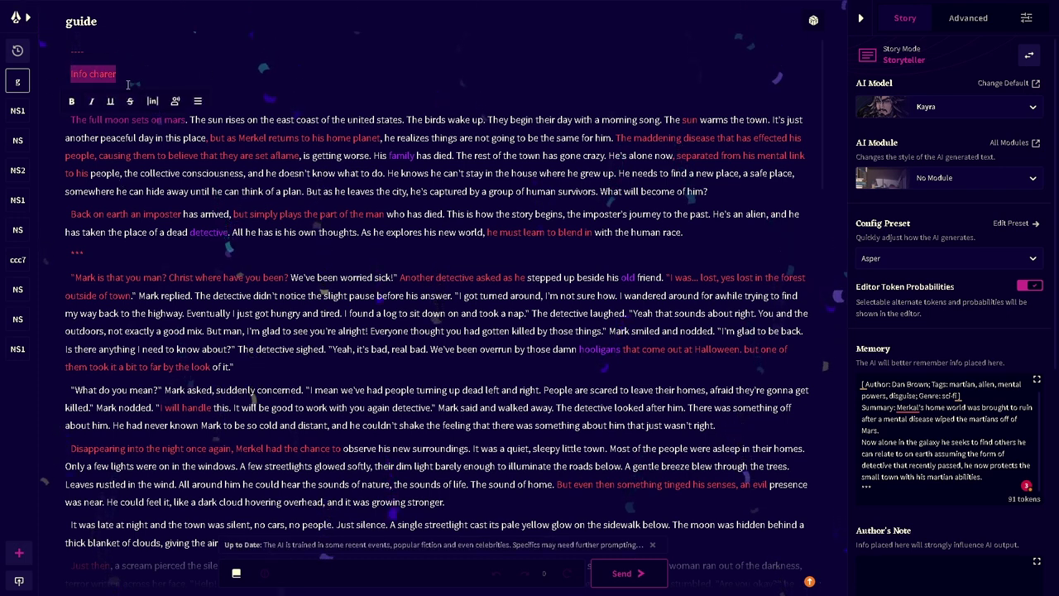
text(M)
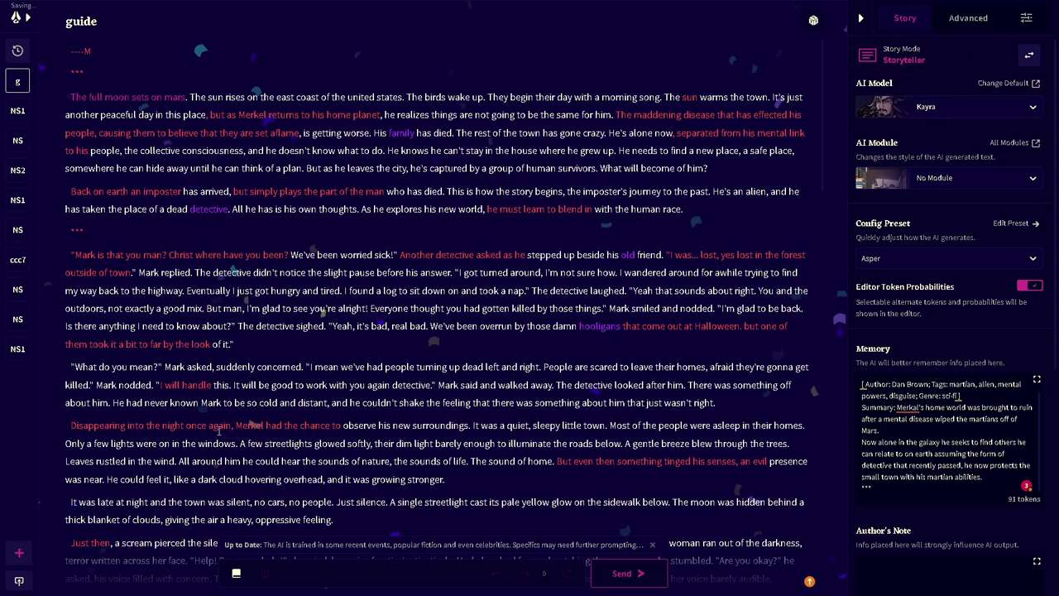
key(BackSpace)
key(Return)
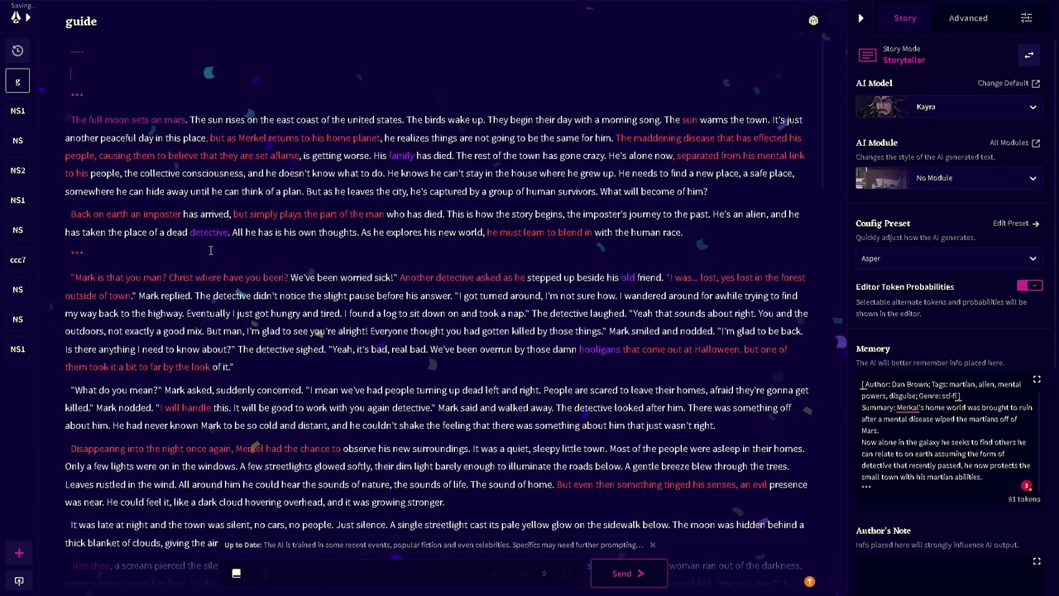
text(Mar)
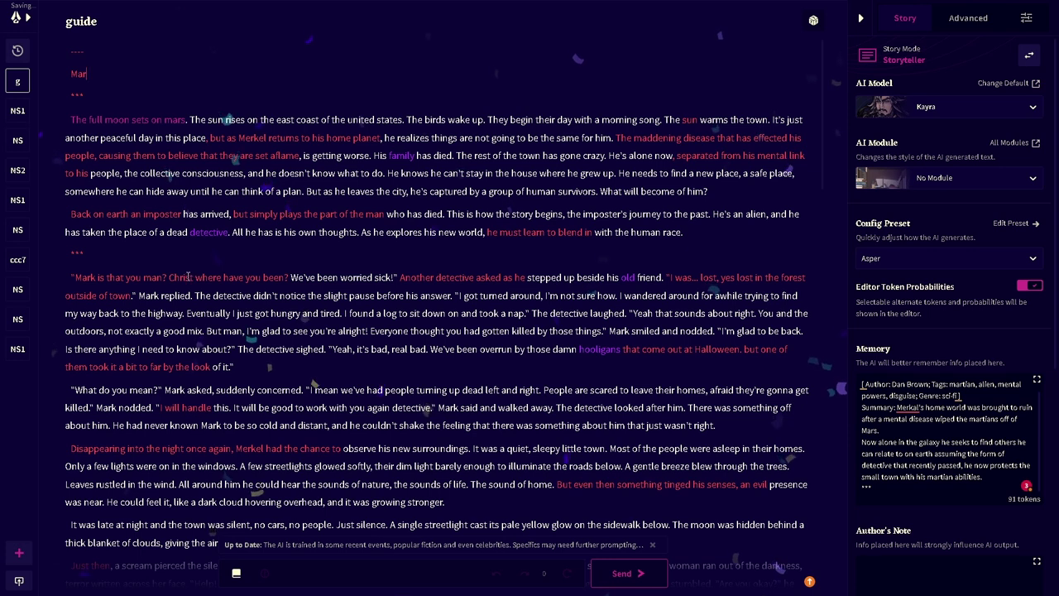
text(k)
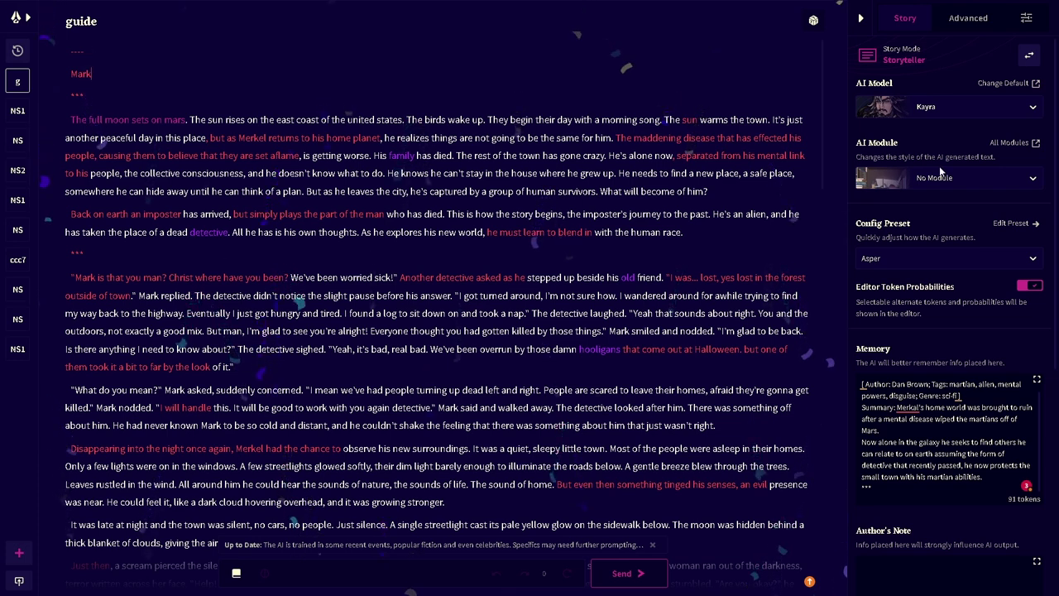
Examine the current context for the order of the Memory text, the Mark entry and the story, including their separators.
click(968, 18)
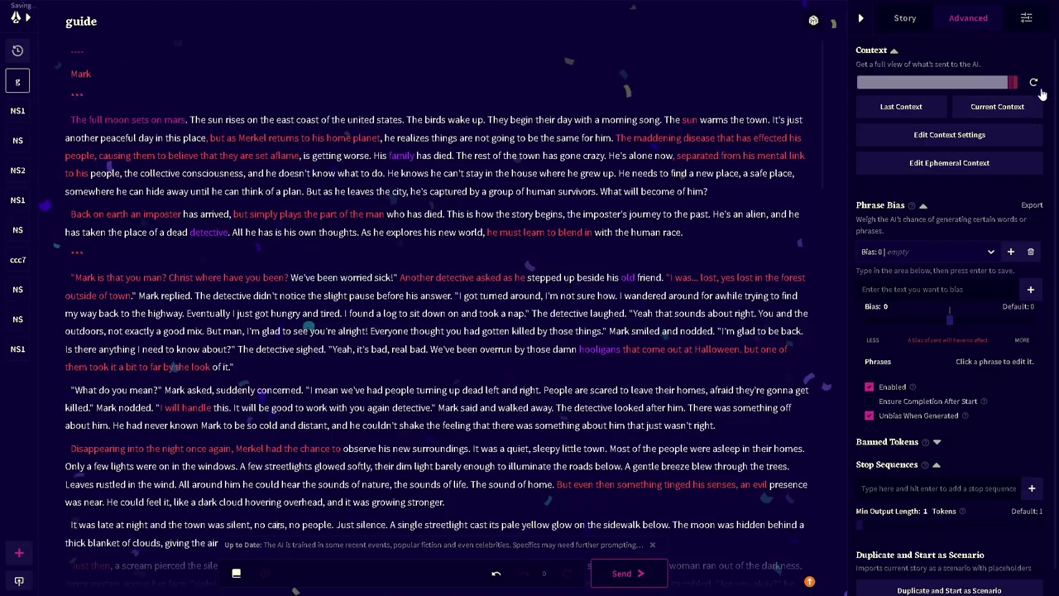
click(1003, 108)
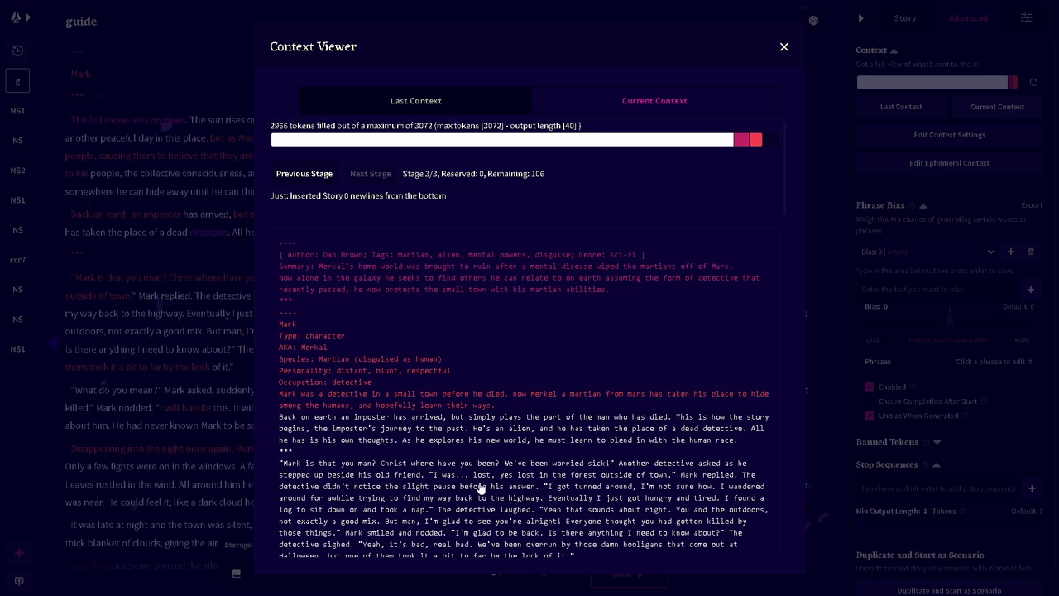
scroll(374, 409, down, 2)
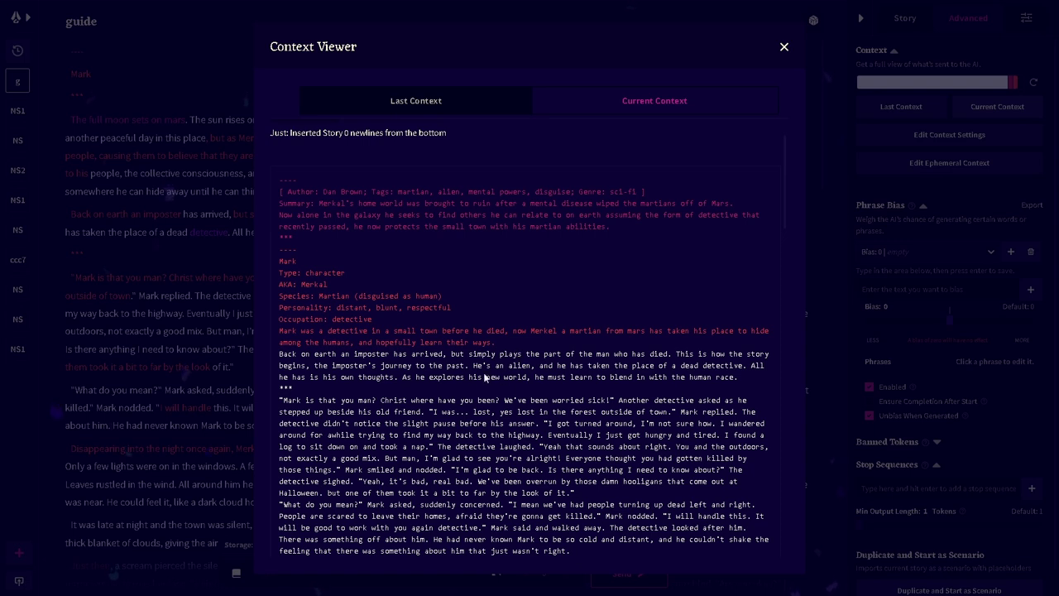
Highlight the whole Mark entry in the current context, from its ---- divider through the closing description, and close the viewer.
drag(508, 342, 311, 263)
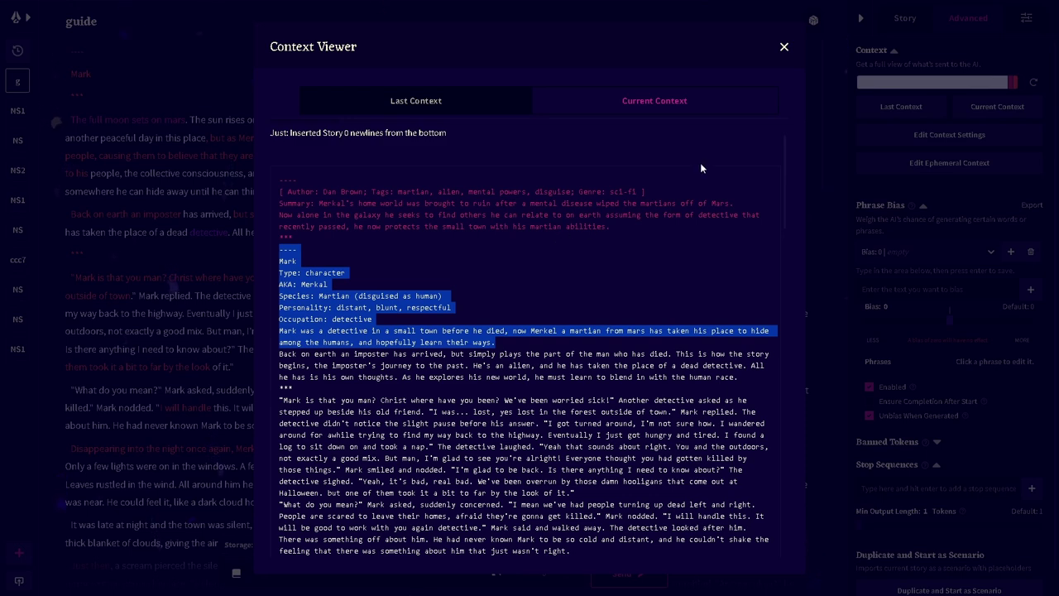
click(783, 50)
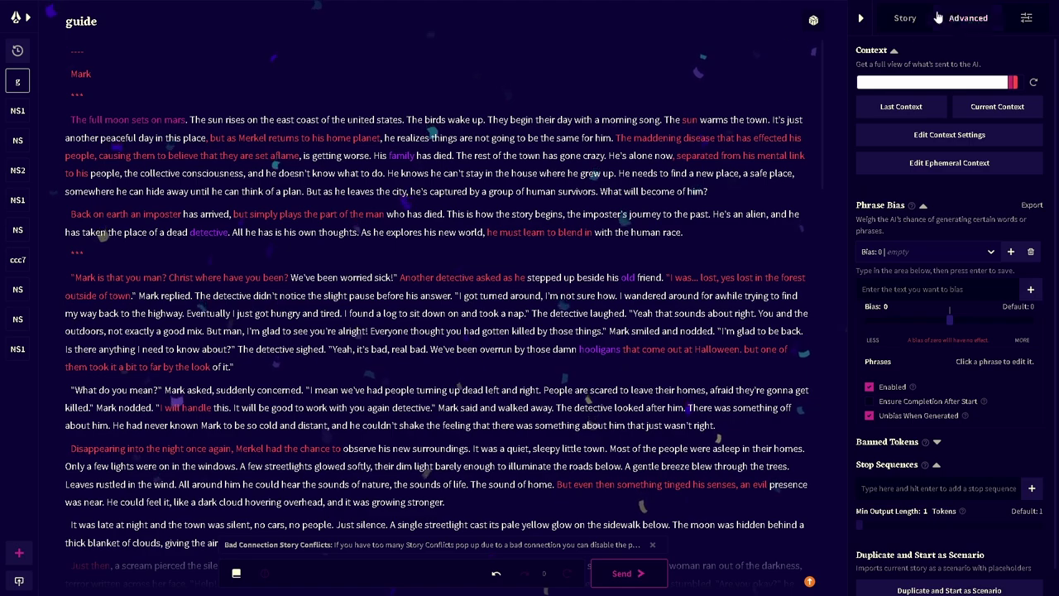
Set the Mark lorebook entry's insertion order to 100 and its insertion position to 1.
click(909, 17)
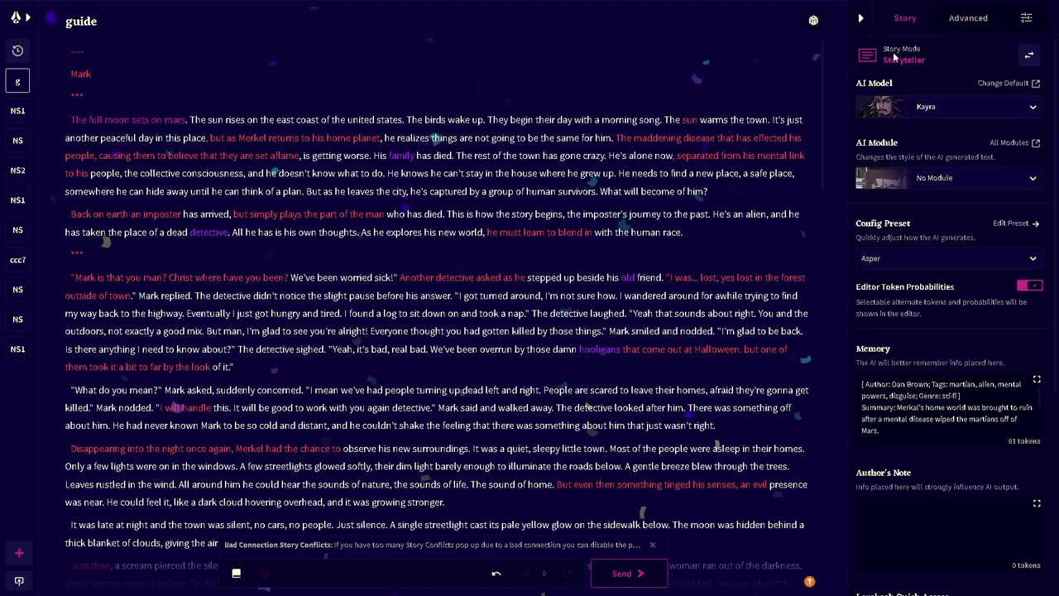
click(236, 573)
click(479, 133)
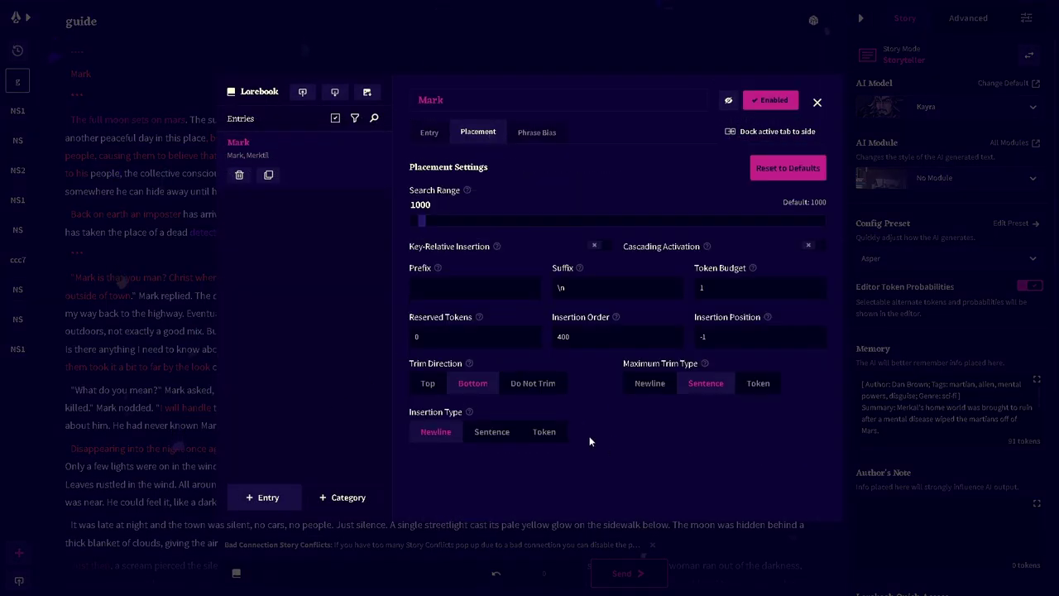
text(100)
click(737, 337)
key(BackSpace)
key(BackSpace)
text(1)
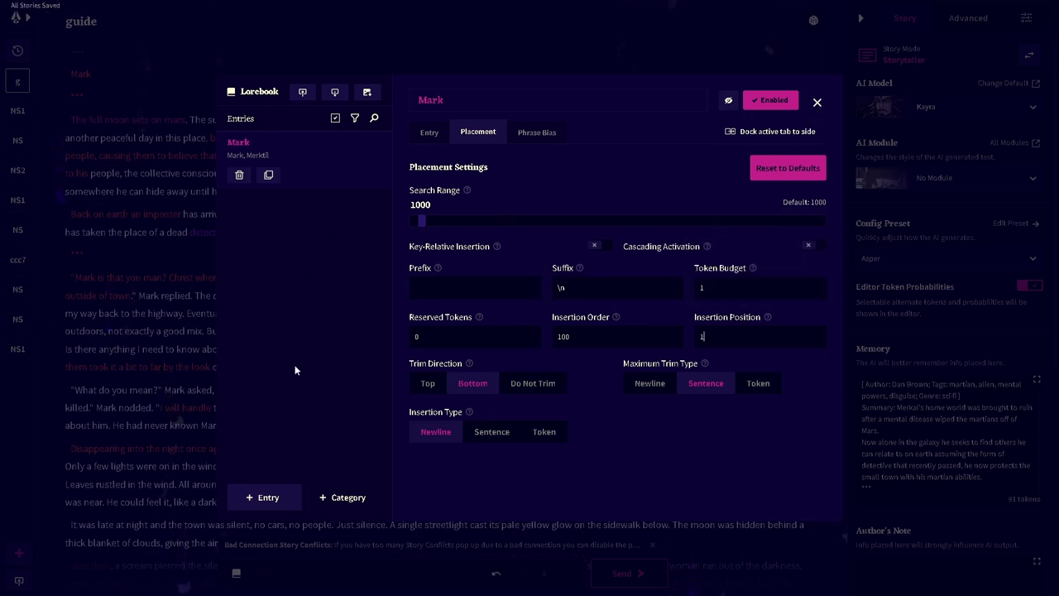
click(817, 102)
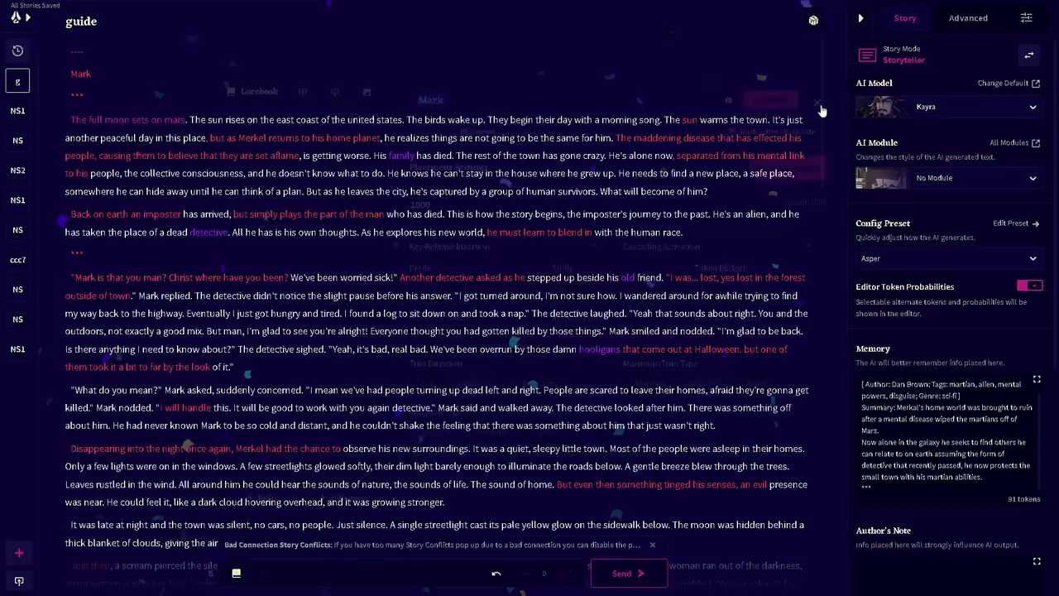
Check the current context for where the Mark entry sits relative to the Memory text and the story.
click(969, 18)
click(997, 106)
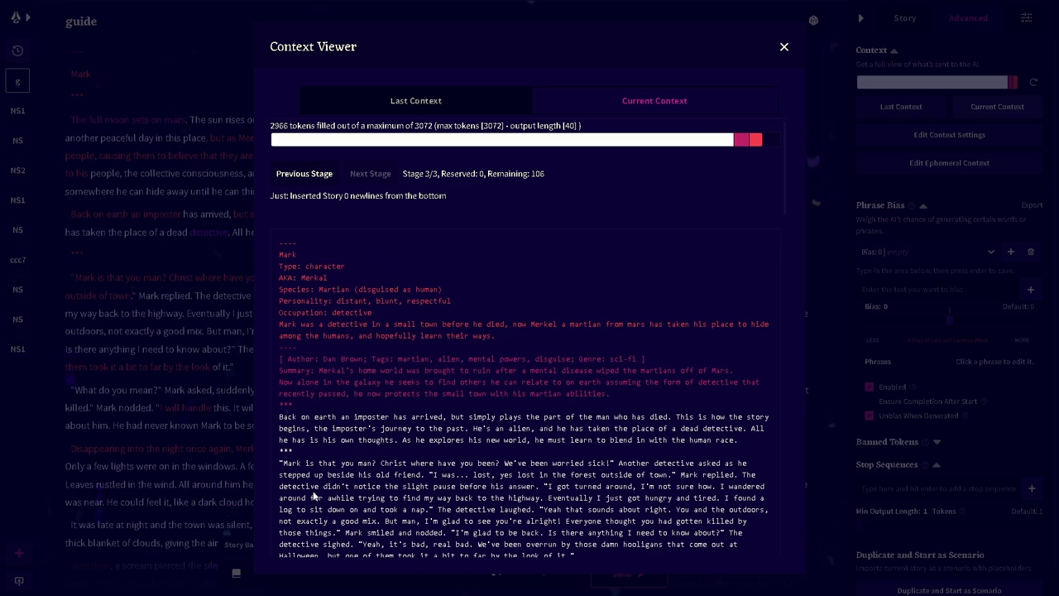
key(Escape)
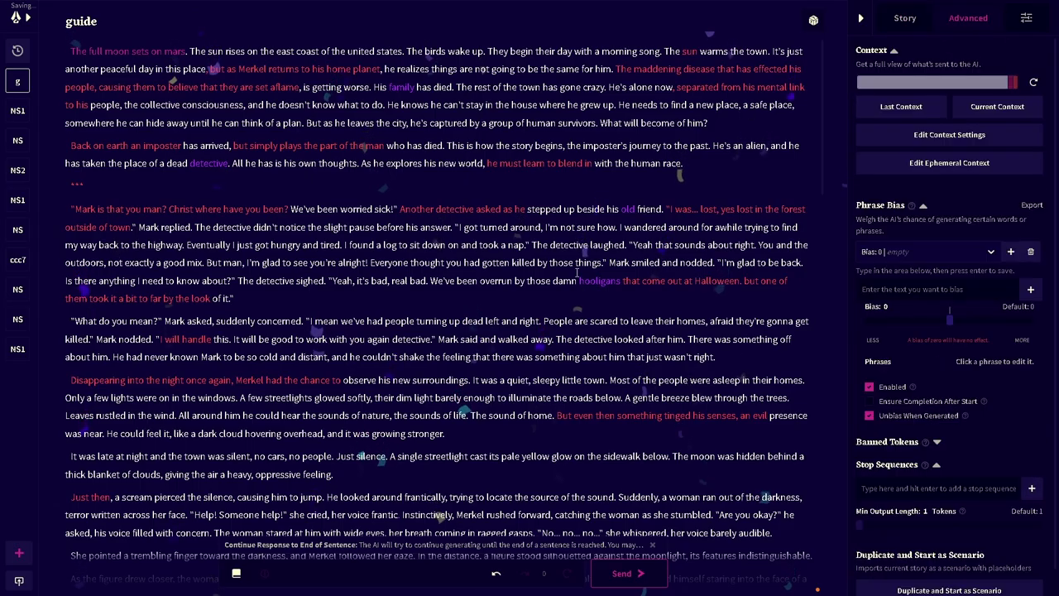
Examine the lorebook's category list, including the entries inside the Style Guide for Kayra category.
click(237, 576)
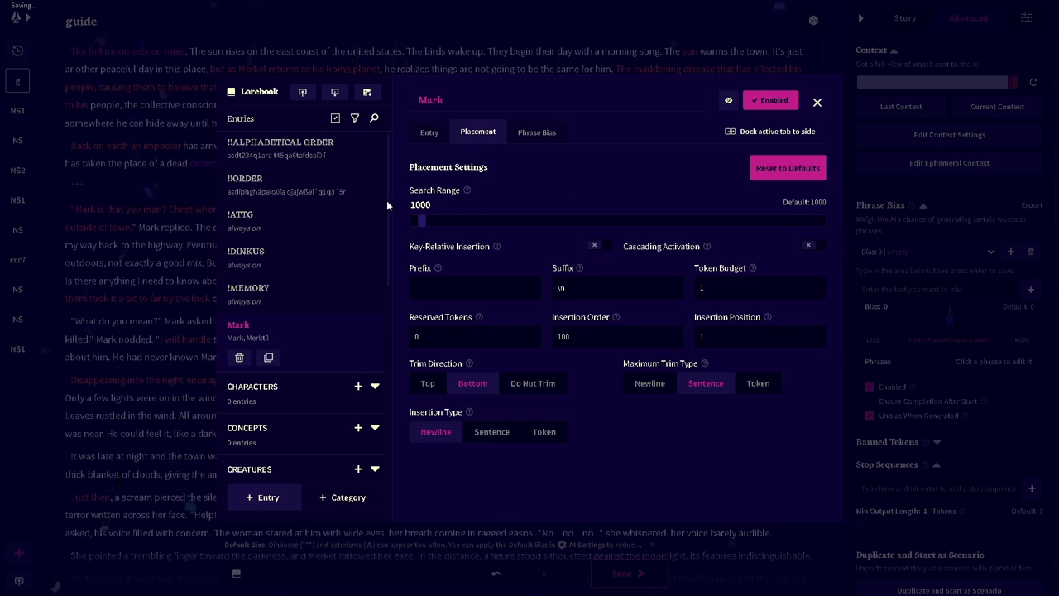
drag(390, 207, 388, 478)
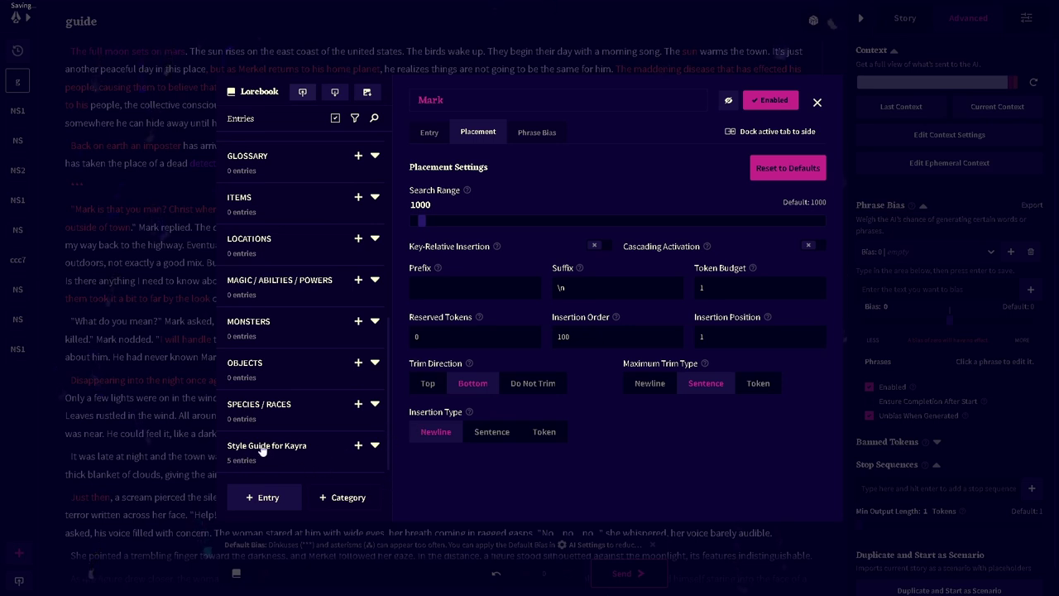
click(313, 459)
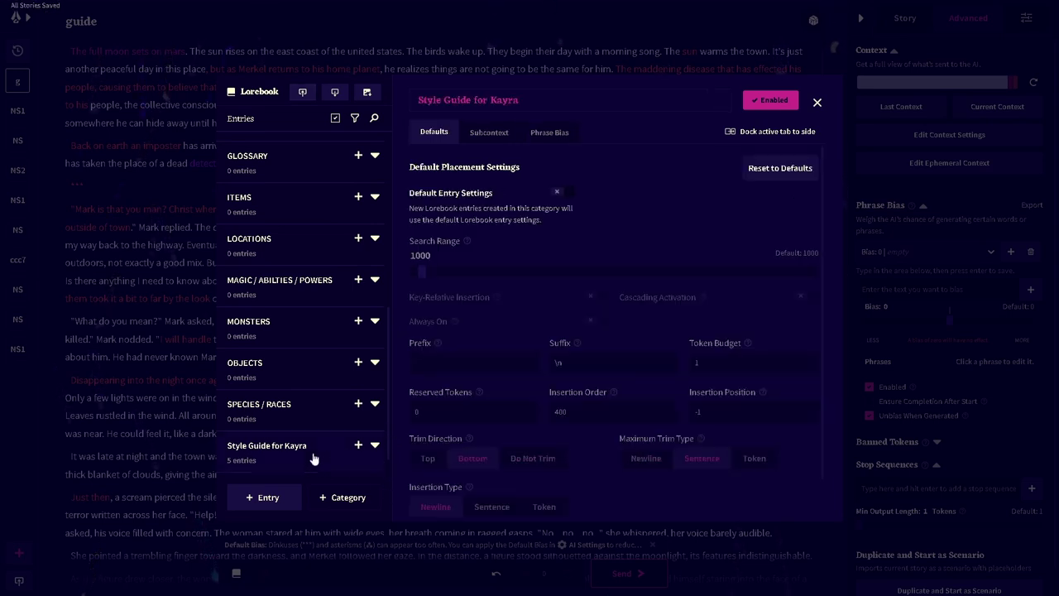
click(375, 445)
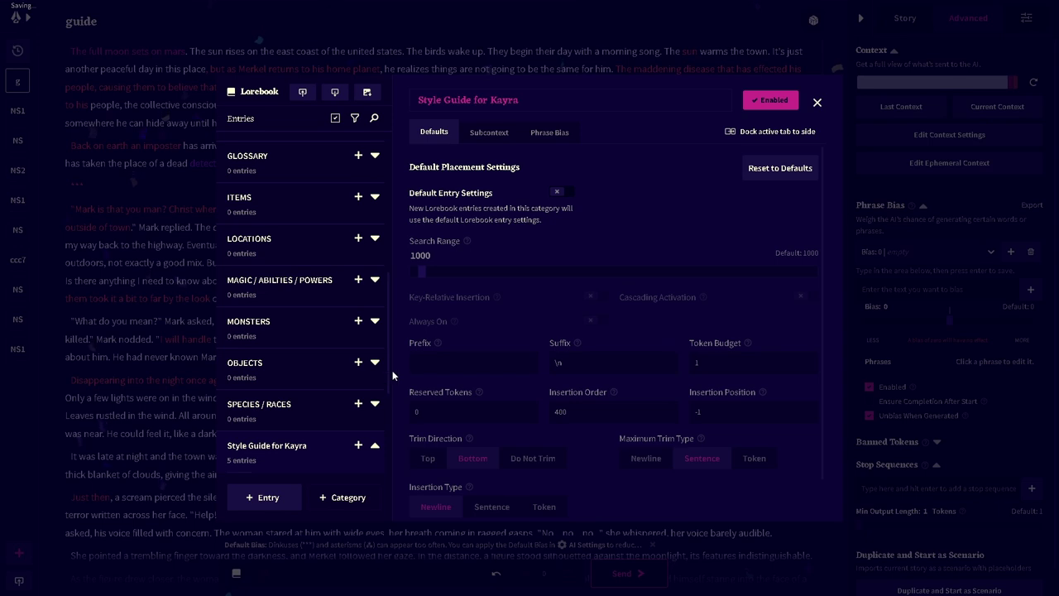
drag(389, 392, 386, 472)
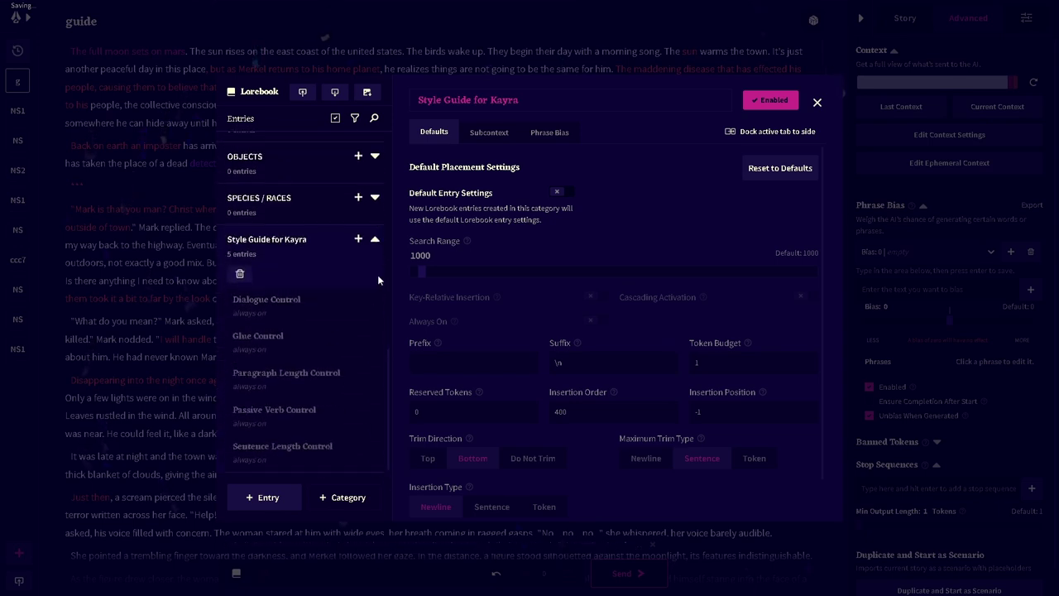
click(374, 241)
drag(389, 358, 391, 178)
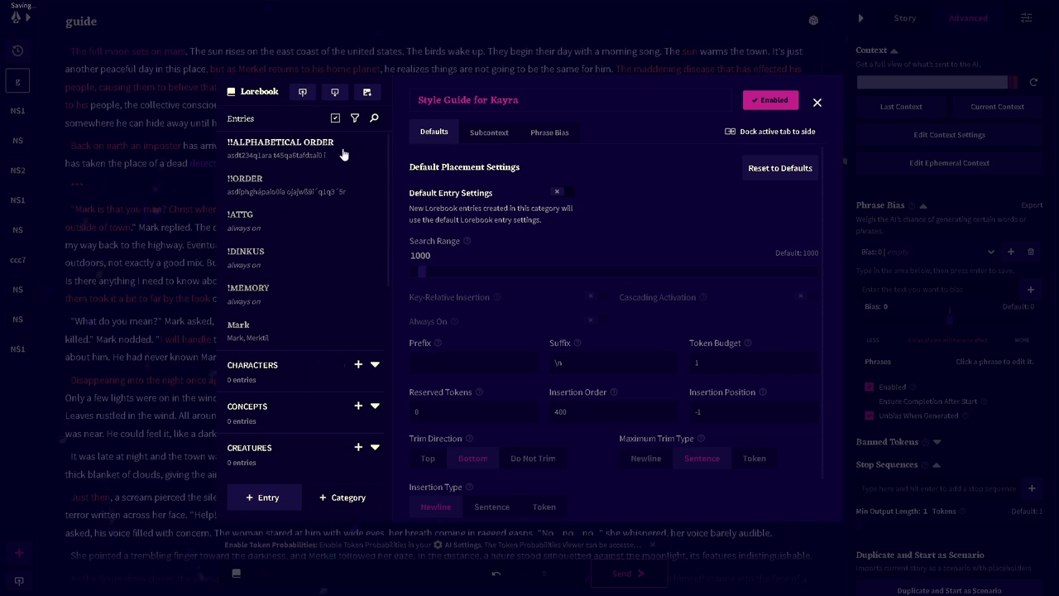
drag(387, 228, 396, 408)
scroll(293, 439, up, 1)
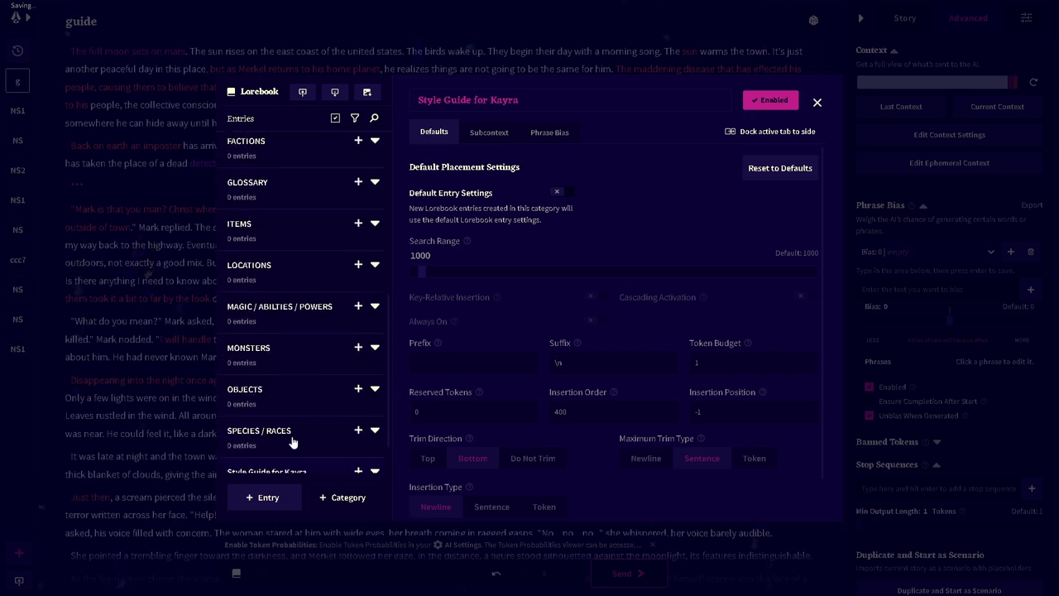
drag(385, 358, 393, 175)
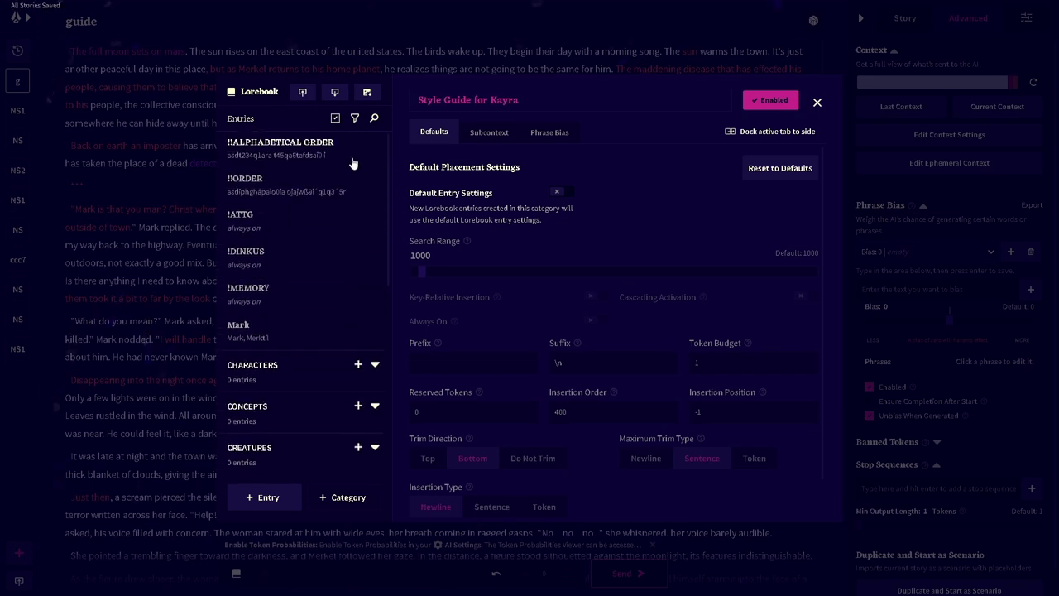
Examine the priority lists in the !!ALPHABETICAL ORDER and !!ORDER lorebook entries, plus the placement settings of !!ORDER.
click(277, 146)
click(430, 134)
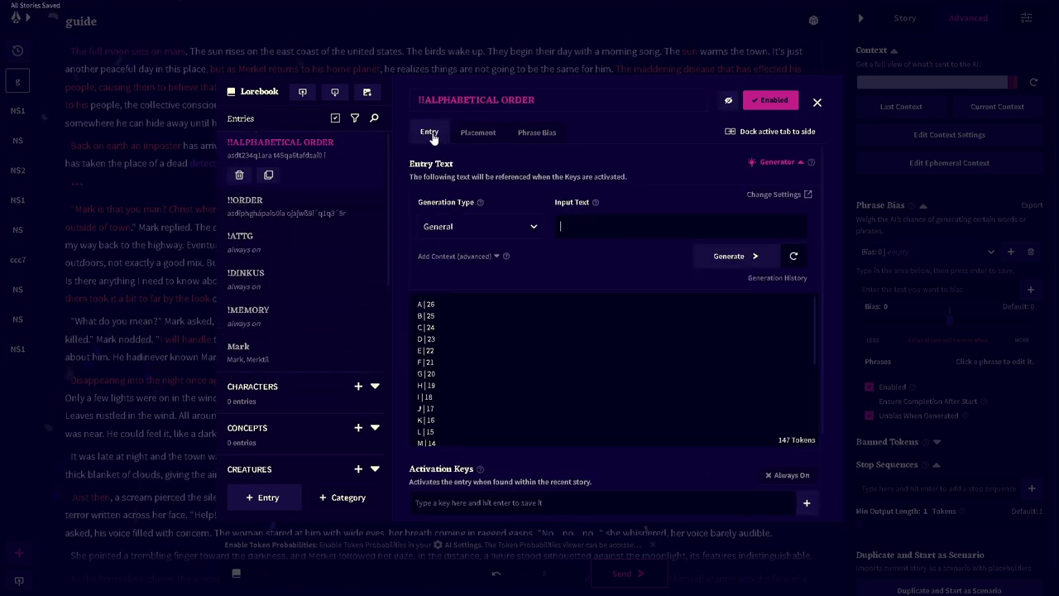
click(316, 212)
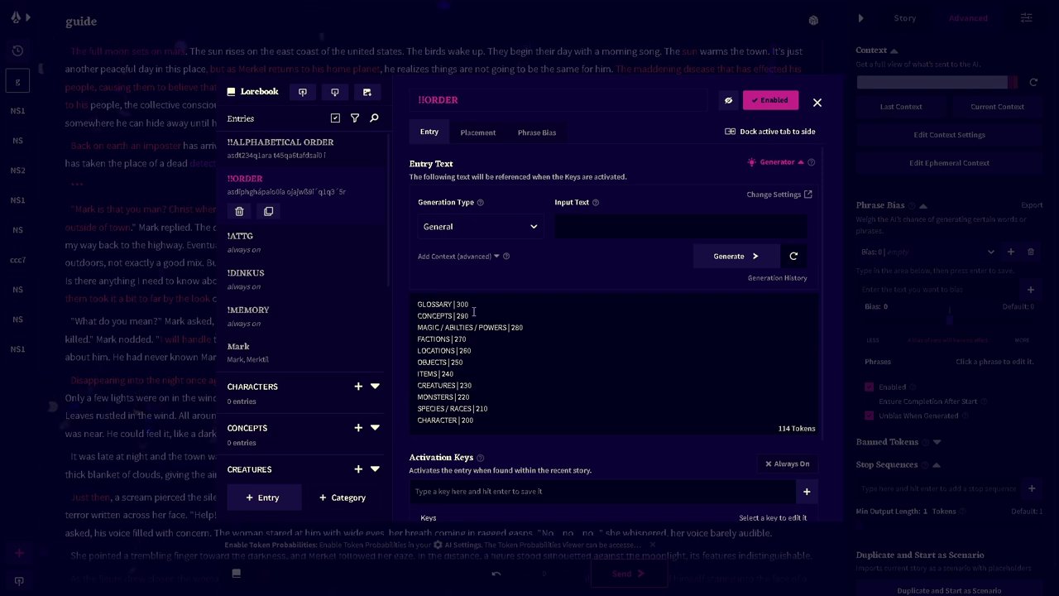
click(476, 133)
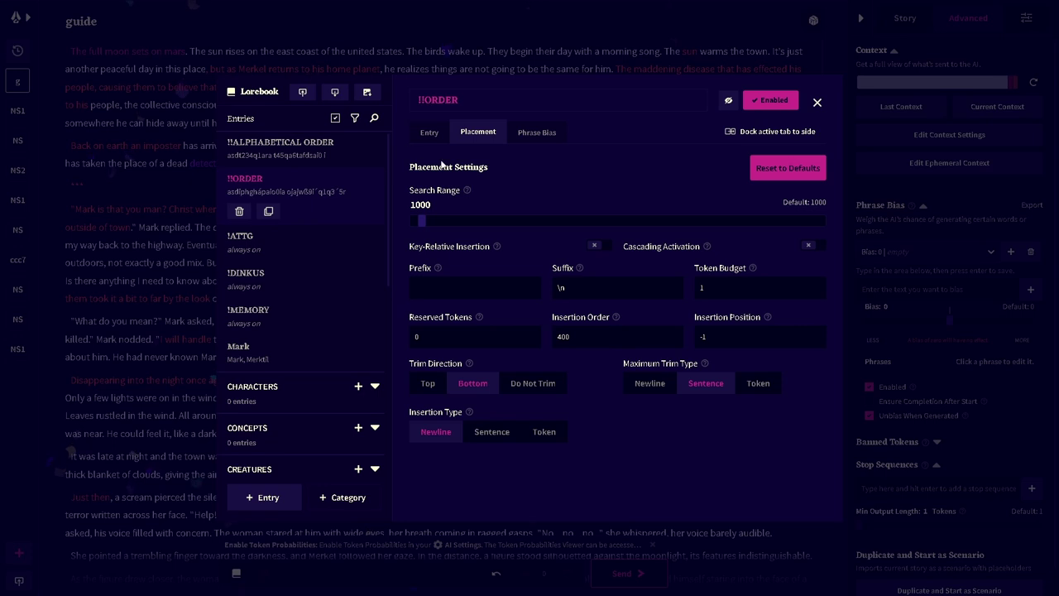
click(429, 130)
click(306, 249)
click(332, 194)
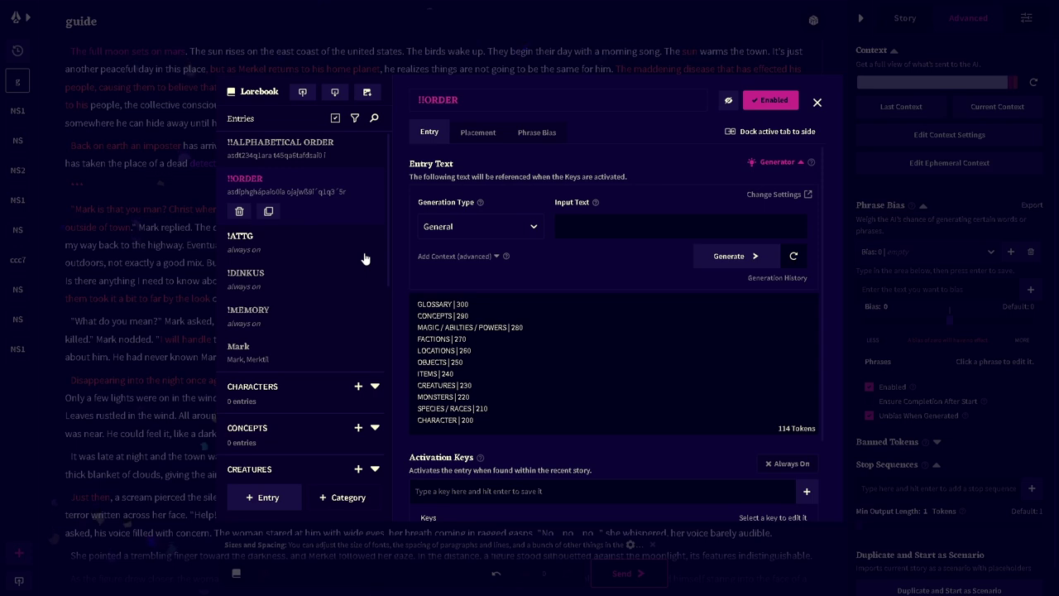
click(348, 157)
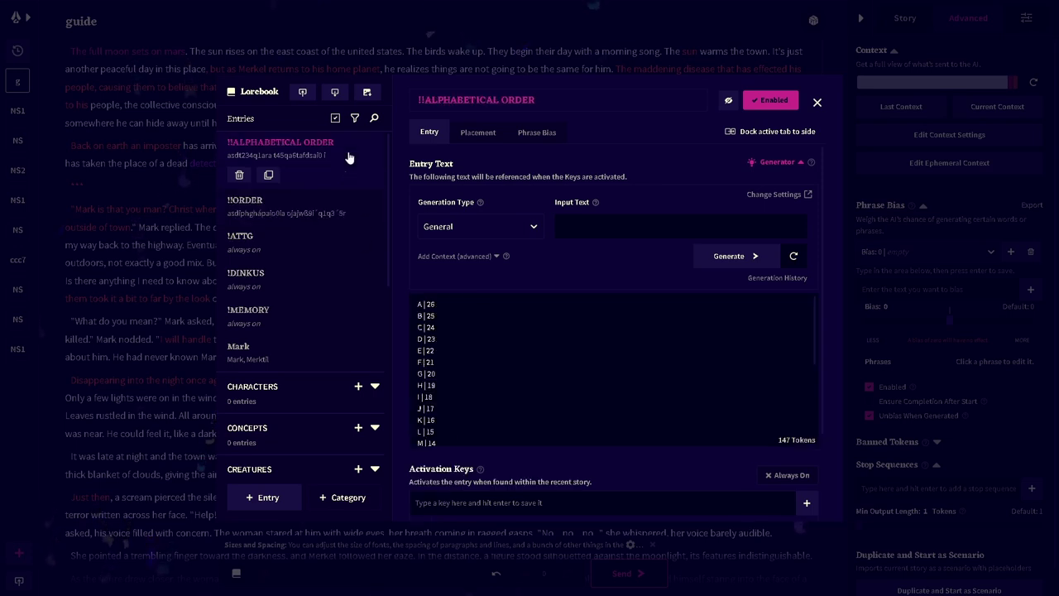
click(327, 213)
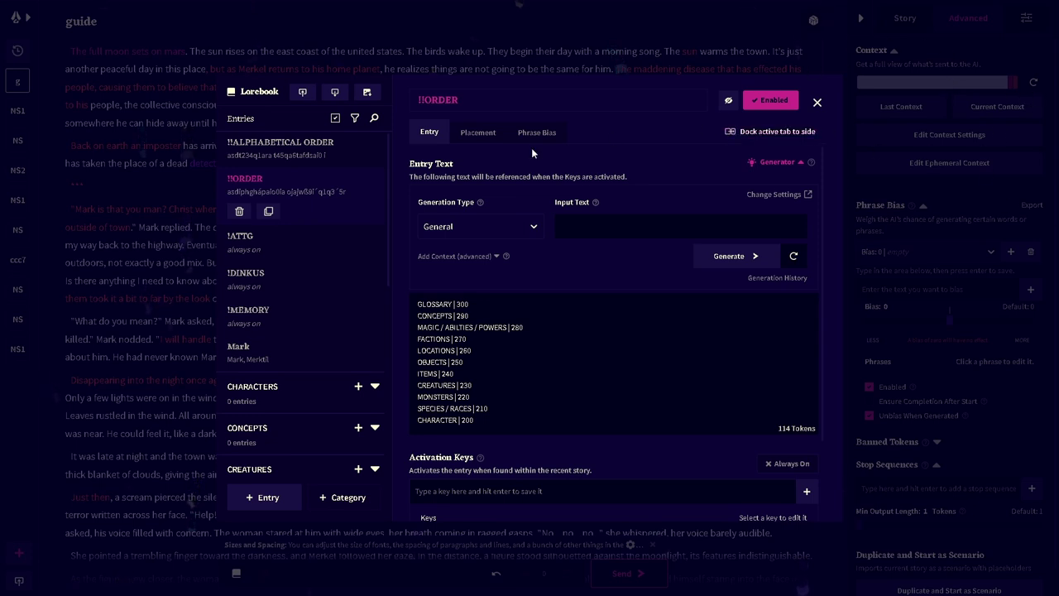
Add an entry to the CHARACTERS category with the text "Goody two sshoes" and make it always on.
click(358, 386)
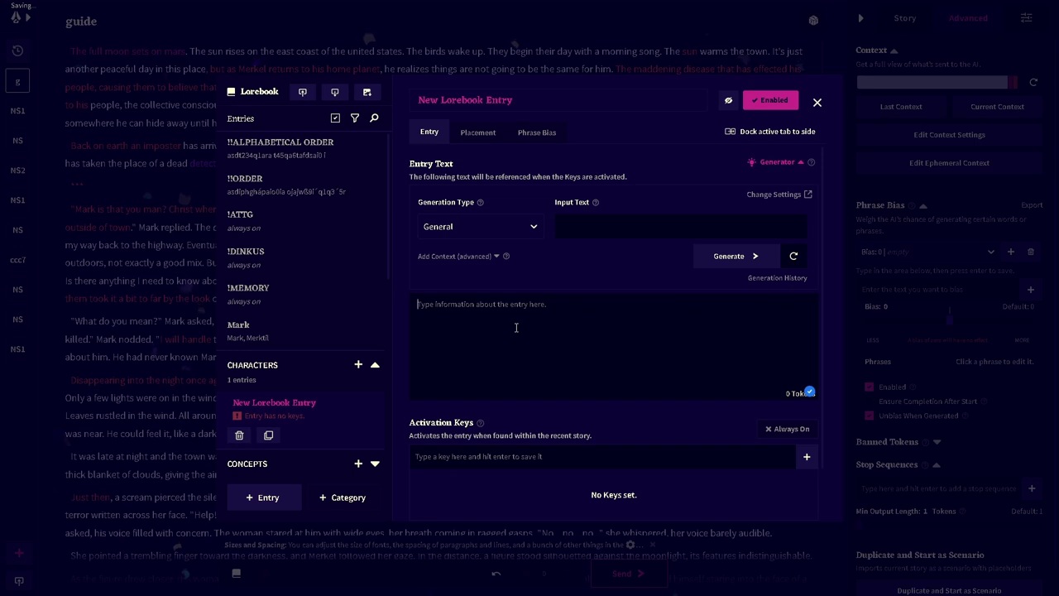
text(Go)
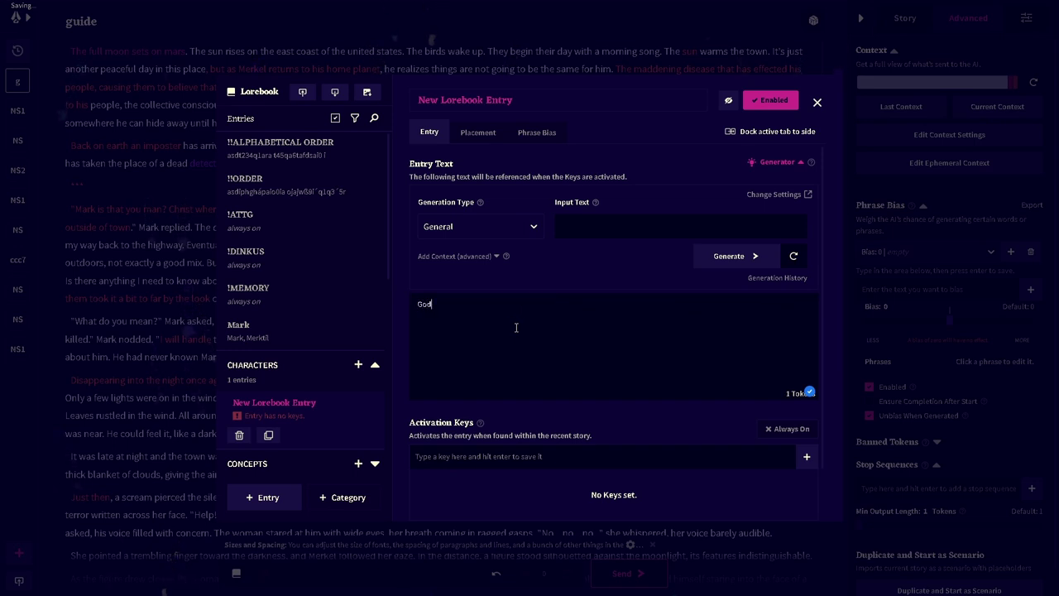
text(o)
text(dy two sshoes)
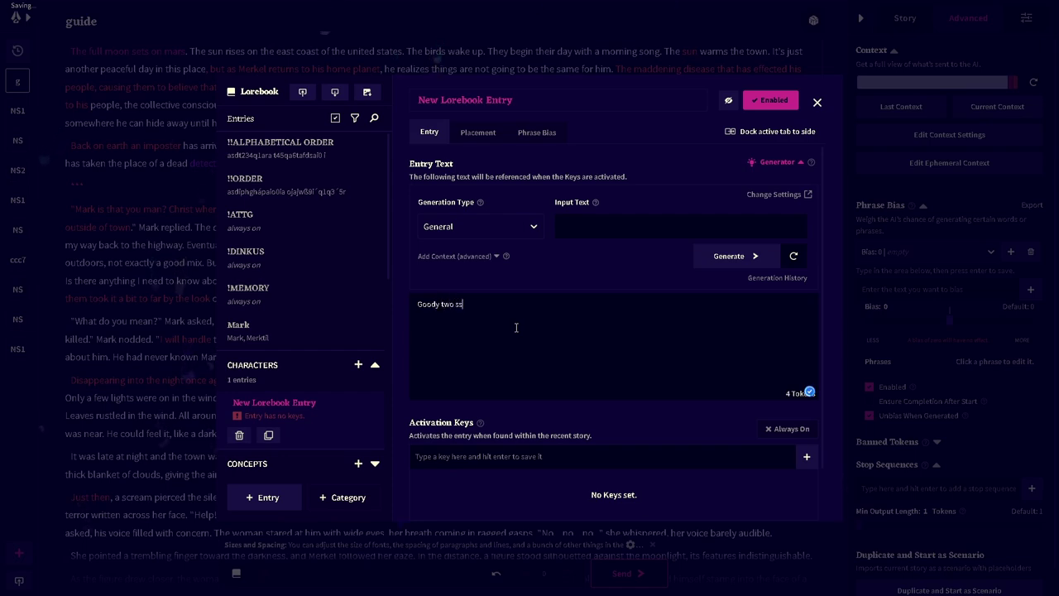
click(788, 428)
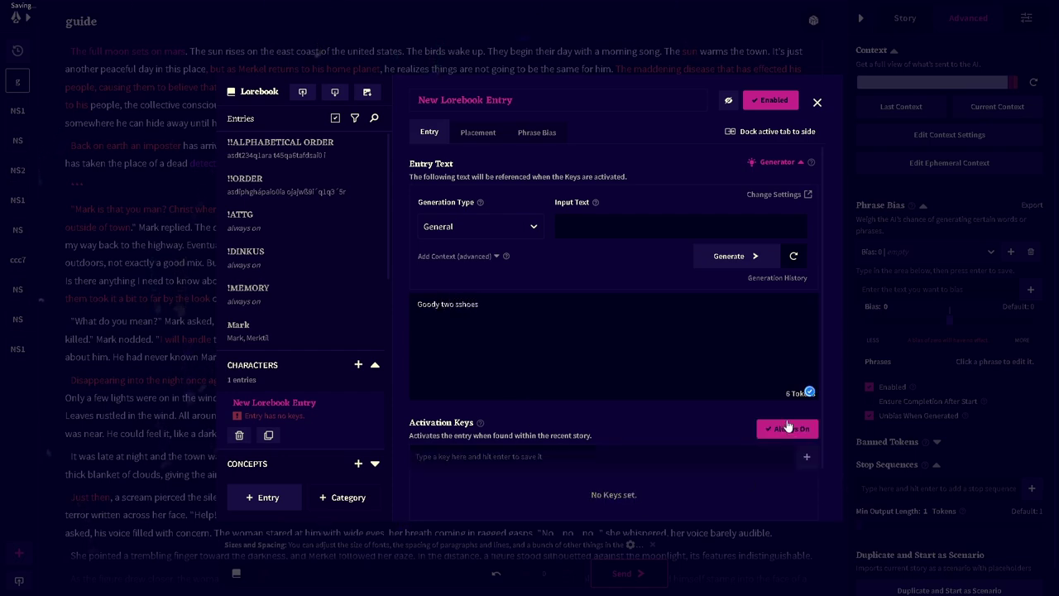
click(920, 252)
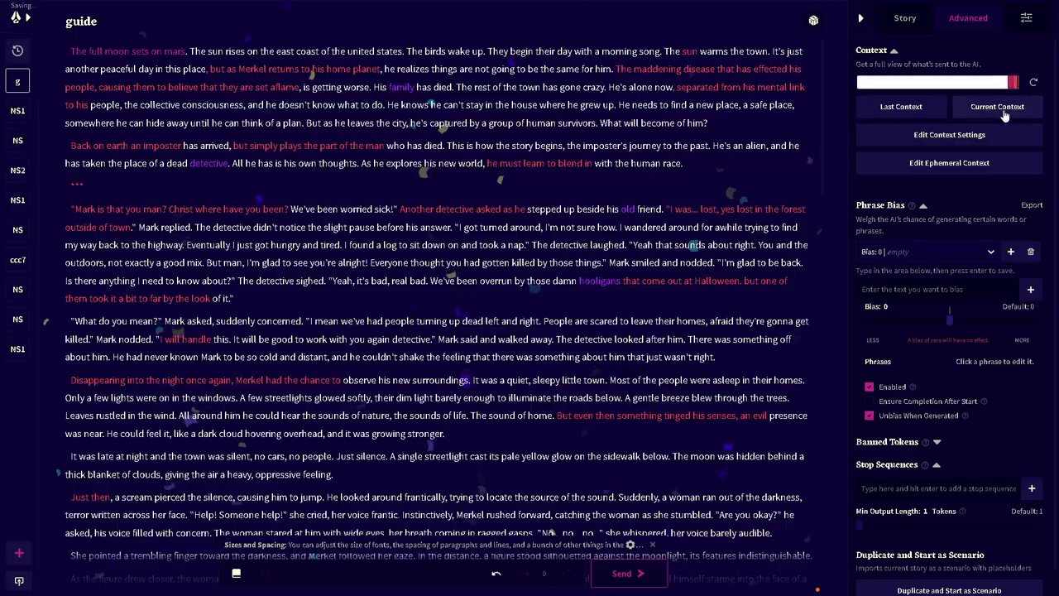
Examine the current context for the Goody two sshoes entry's position and the ---- and *** separators around it.
click(997, 106)
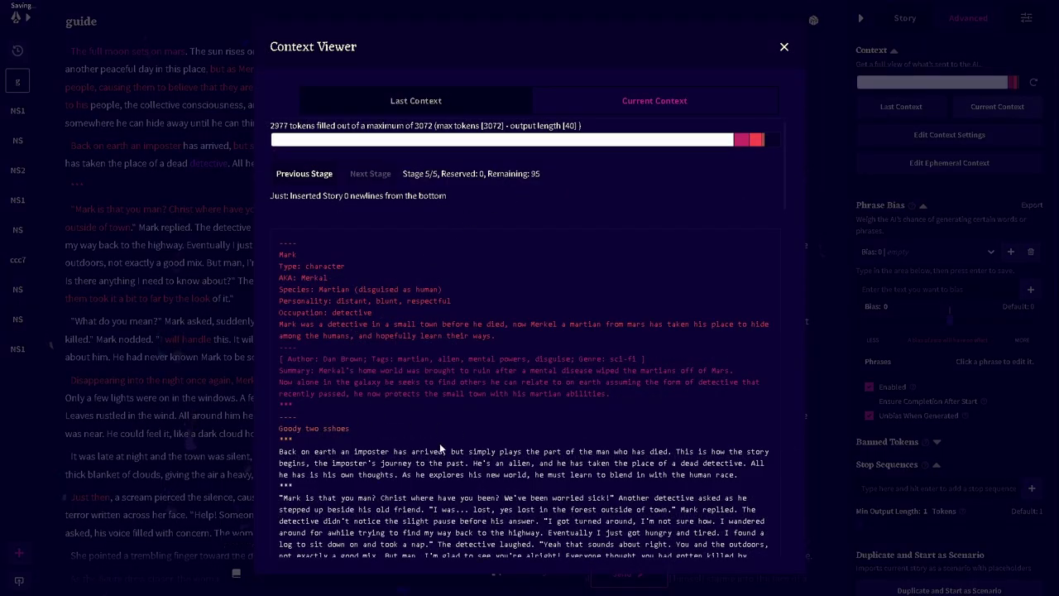
scroll(440, 448, down, 2)
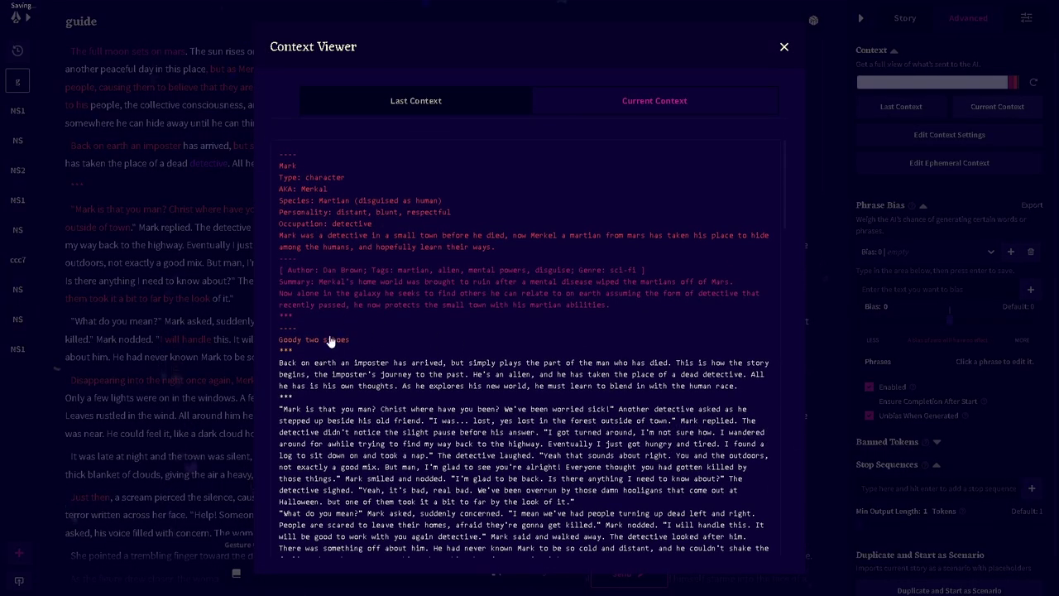
click(783, 49)
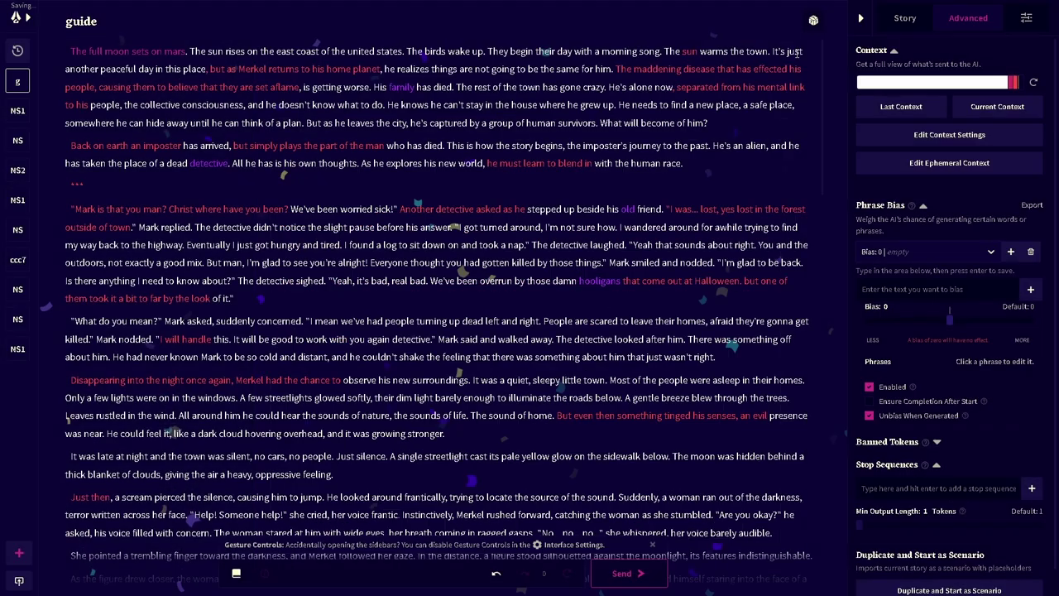
click(1015, 115)
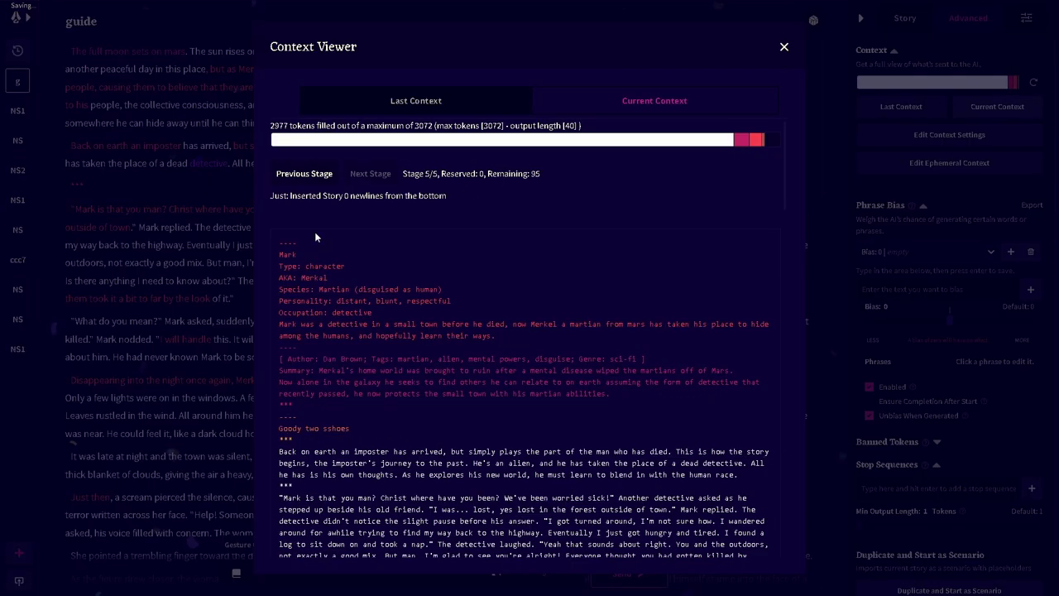
click(783, 49)
Disable the Mark lorebook entry and display the current context without it.
key(ctrl+shift+e)
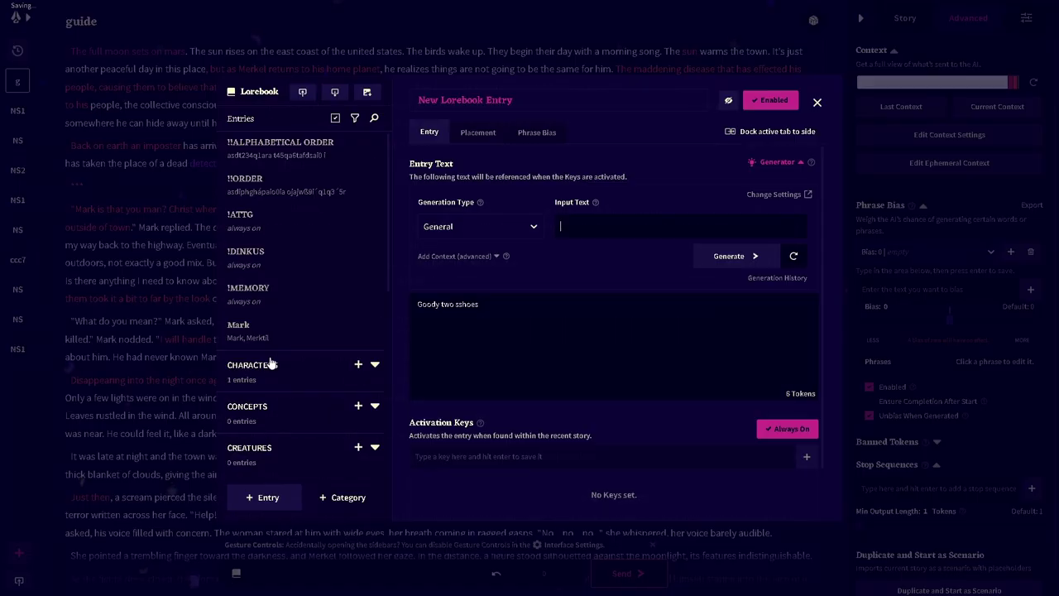
click(324, 344)
click(766, 100)
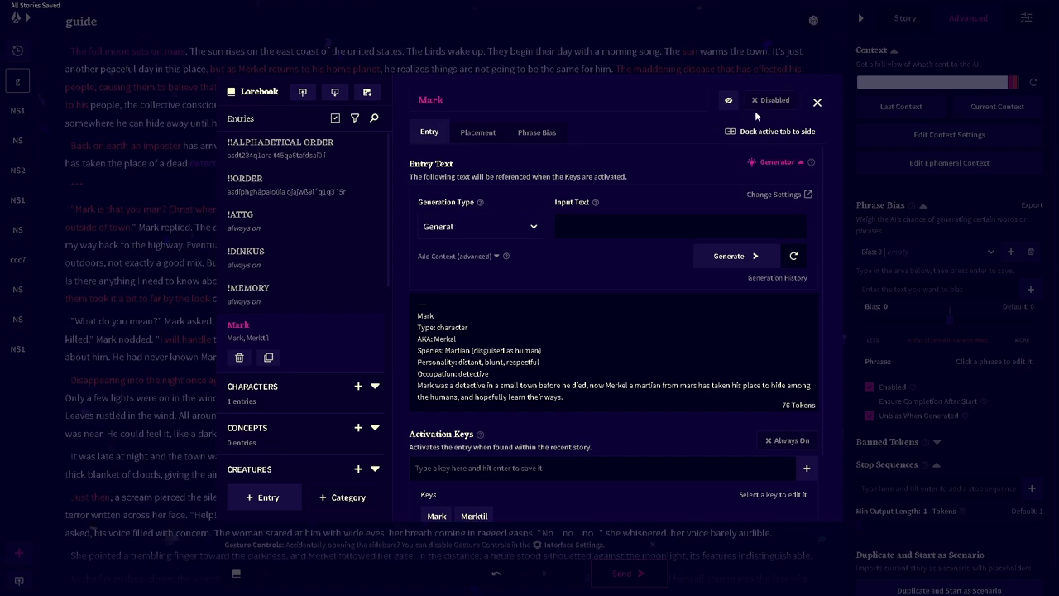
click(817, 103)
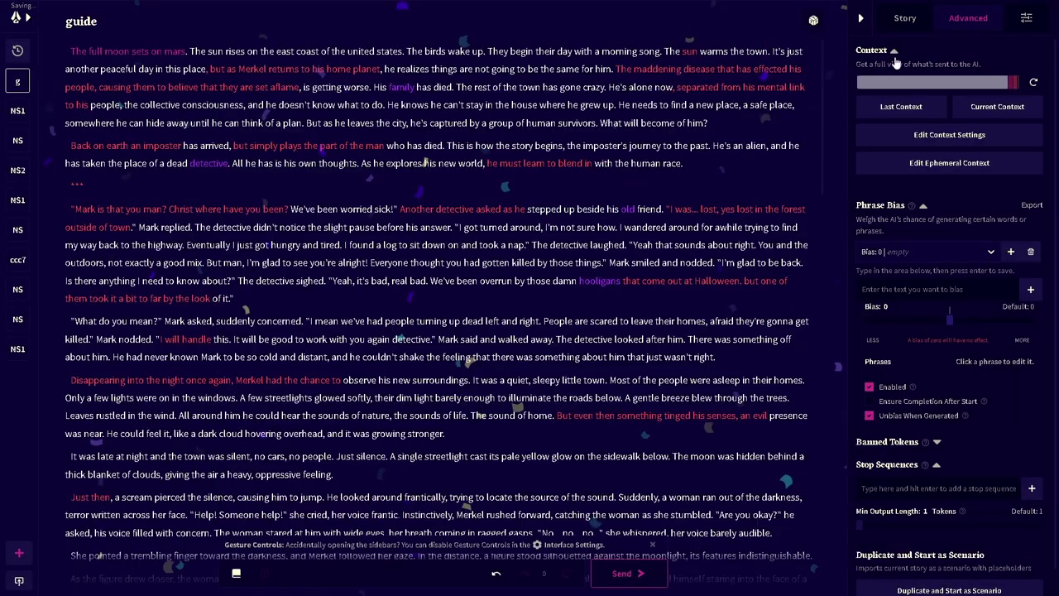
click(1015, 112)
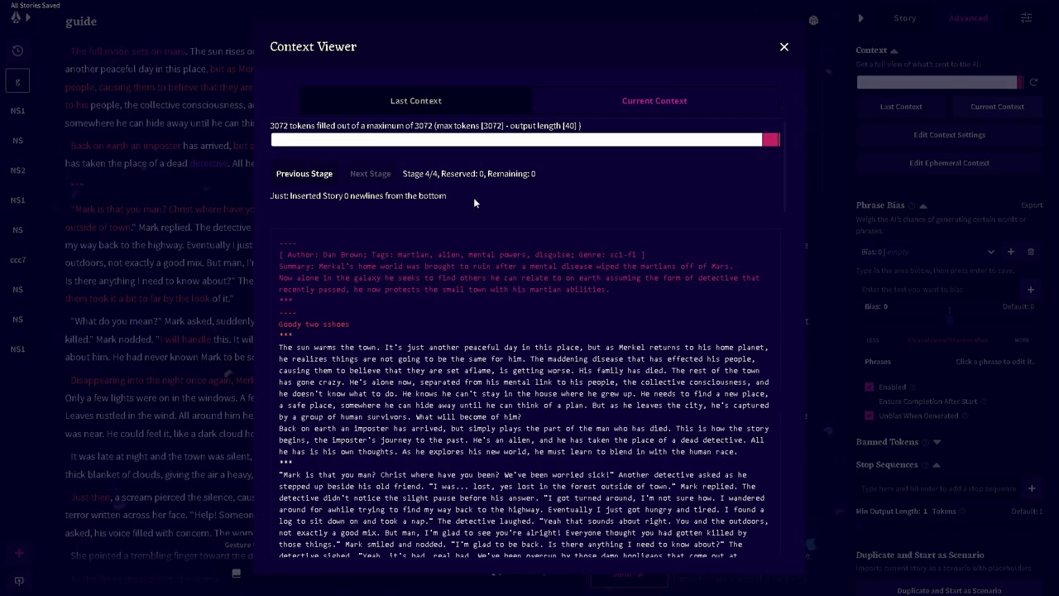
Copy the Summary text from the story's Memory field into the empty !MEMORY lorebook entry.
click(784, 48)
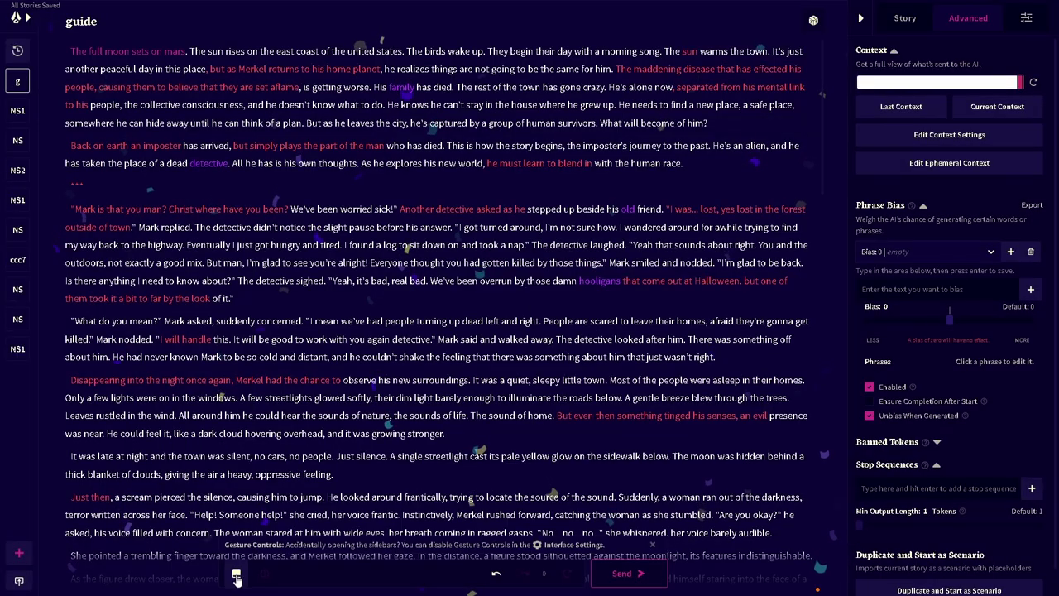
click(236, 572)
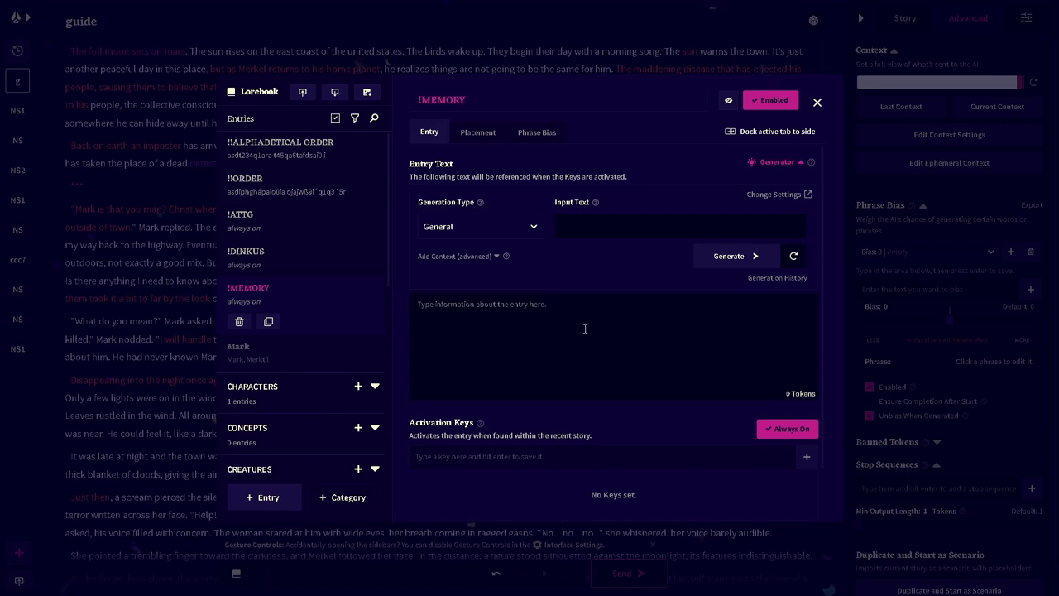
click(818, 103)
click(911, 17)
drag(893, 431, 798, 339)
click(1022, 431)
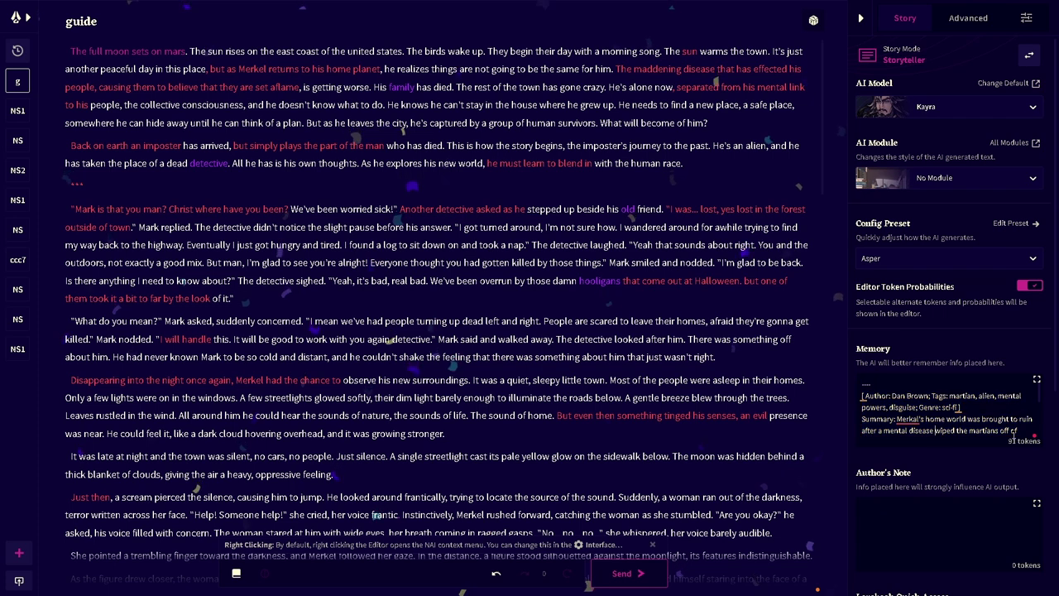
drag(1022, 432, 859, 418)
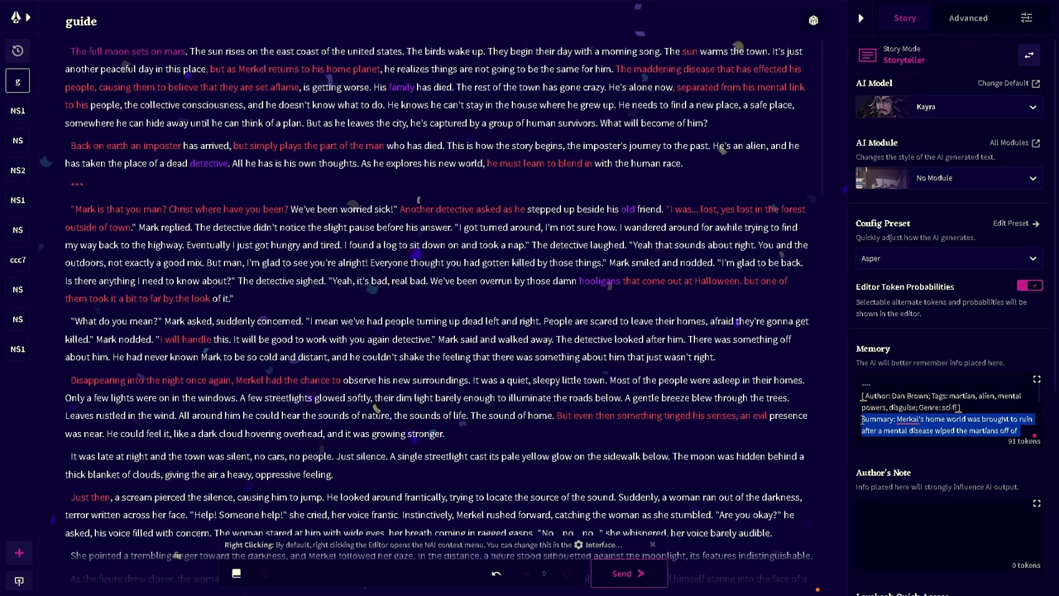
key(alt+l)
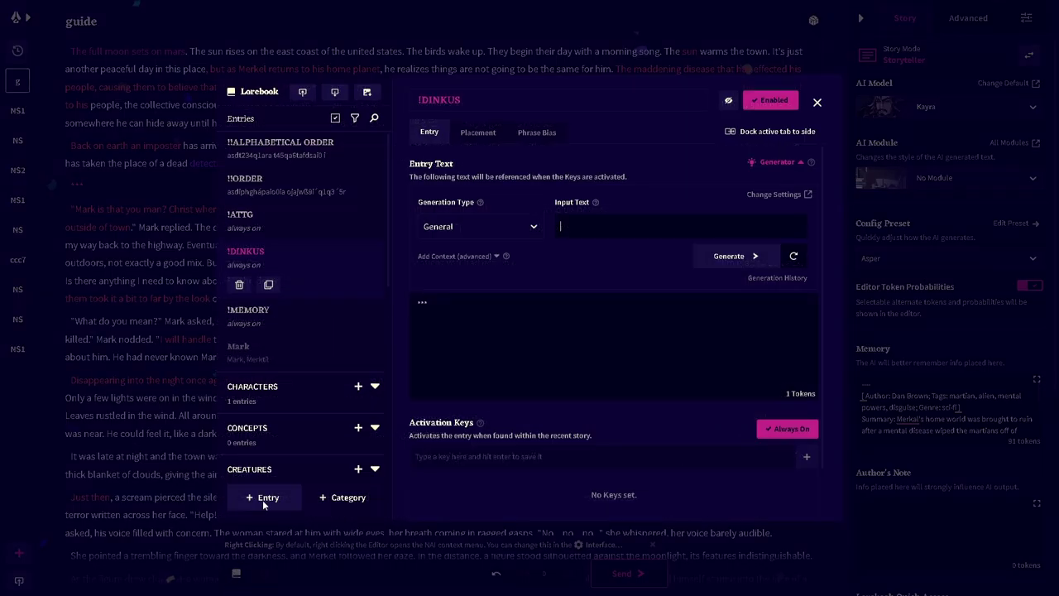
click(312, 330)
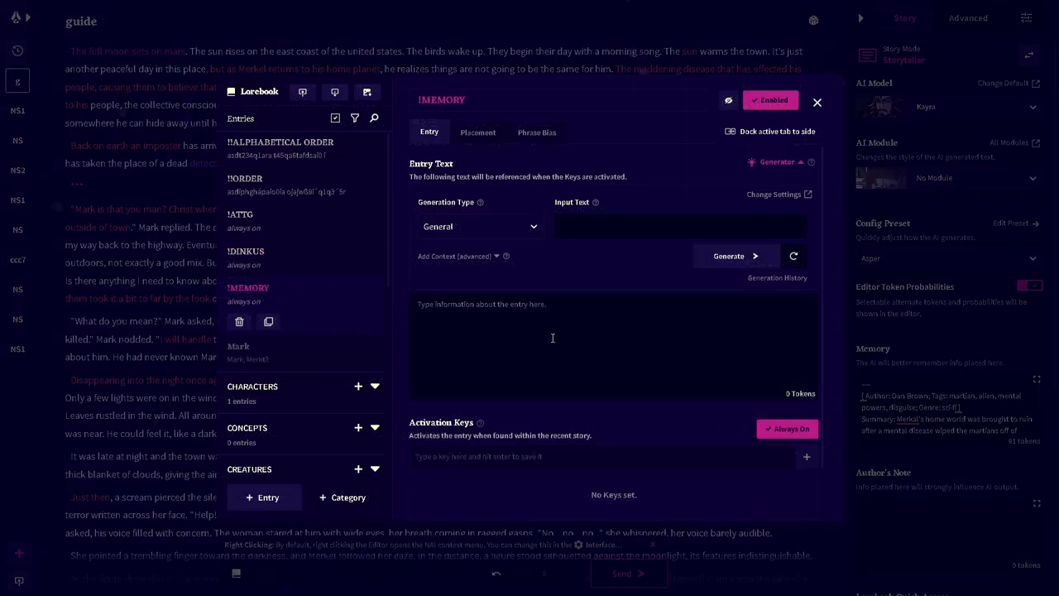
text(Summary: Merkal's home world was brought to ruin after a mental disease wiped the martians off of Mars. Now alone in the galaxy he seeks to find others he can relate to on earth assuming the form of detective that recently passed, he now protects the small town with his martian abilities.)
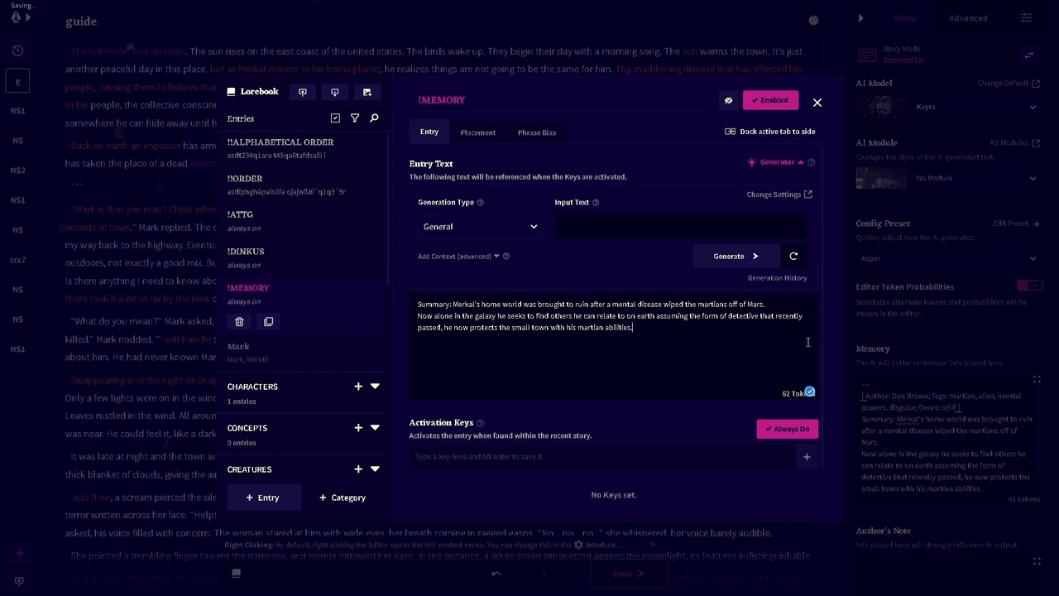
Copy the bracketed Author, Tags and Genre line from the story's Memory field and return to the lorebook.
click(926, 406)
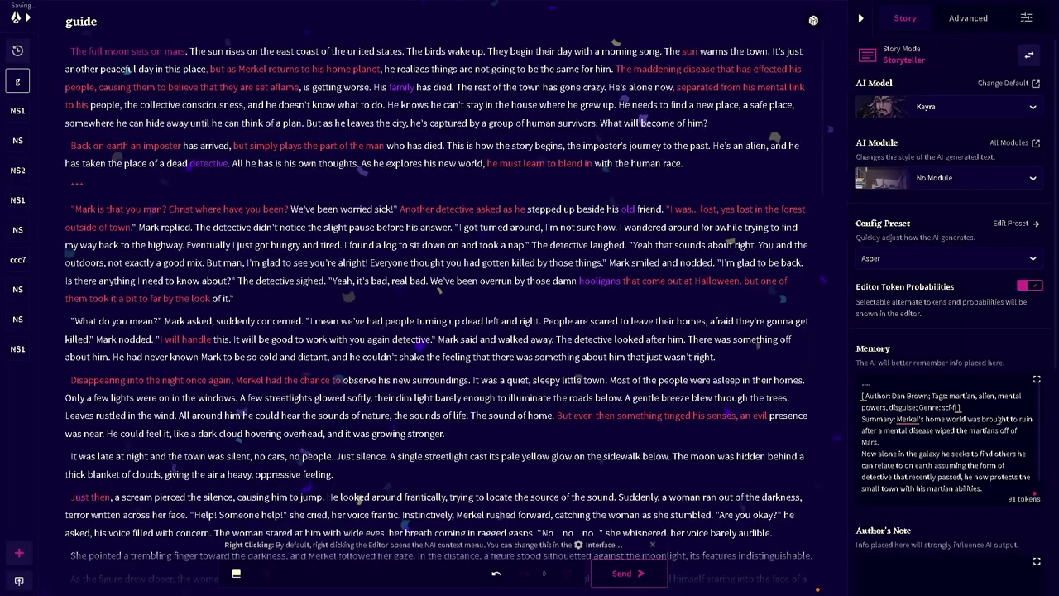
drag(993, 408, 801, 384)
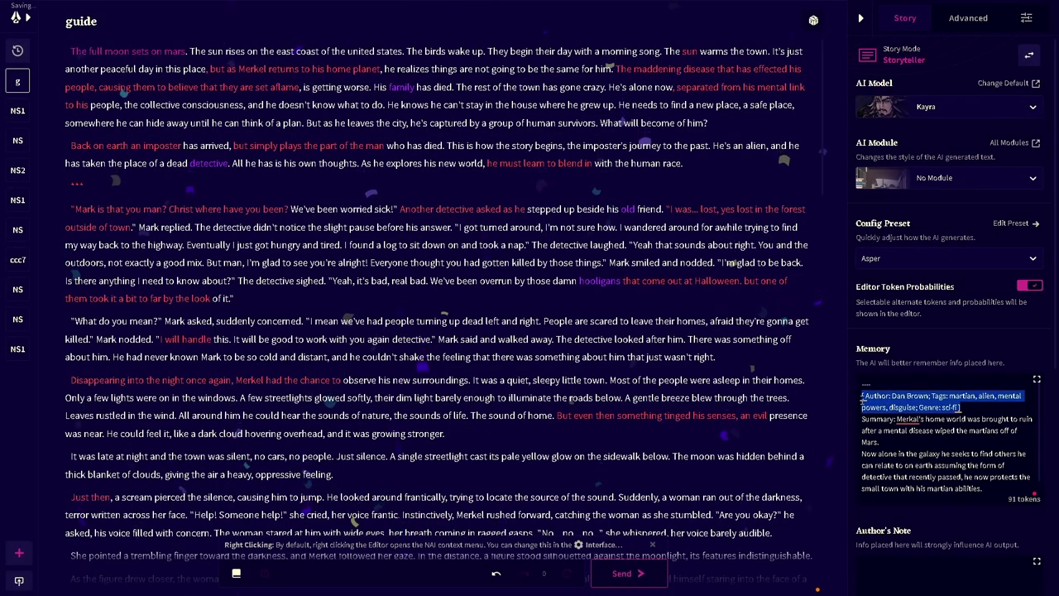
click(236, 577)
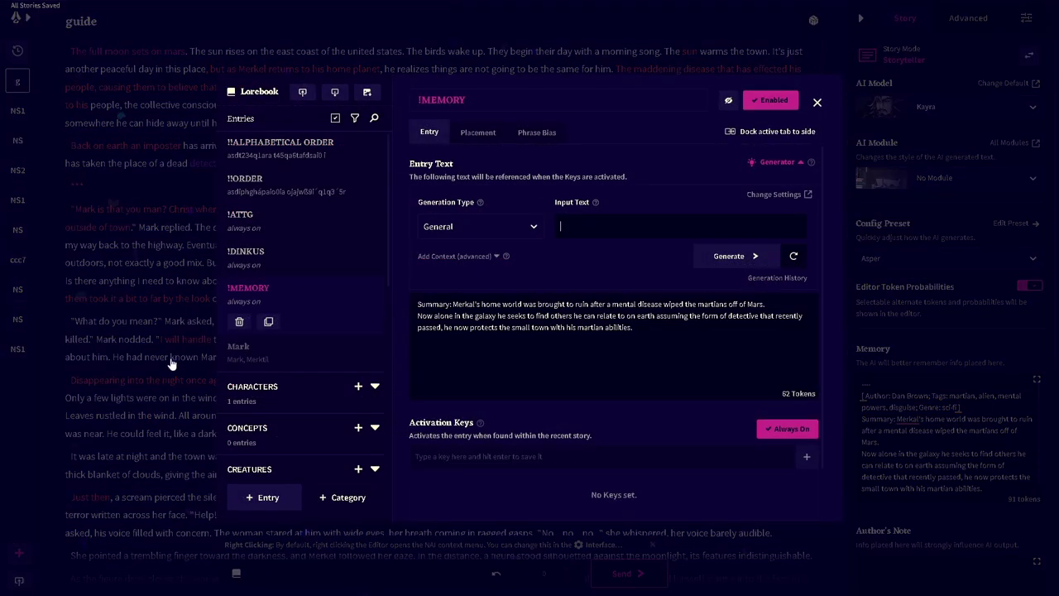
Remove the ## prefix from the template text of the !ATTG lorebook entry.
click(273, 213)
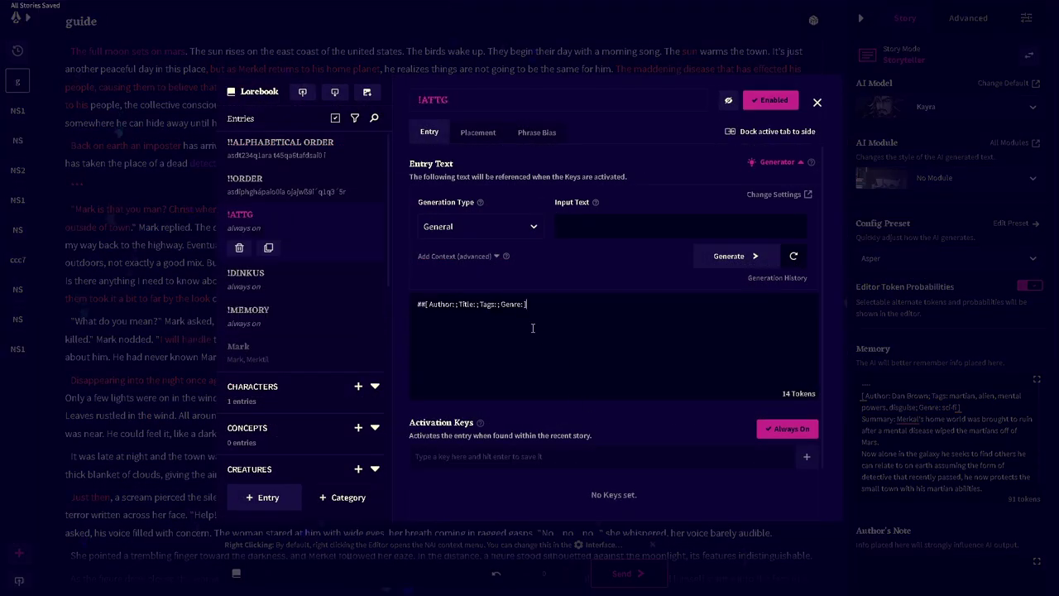
triple_click(473, 306)
click(419, 306)
shift+click(424, 306)
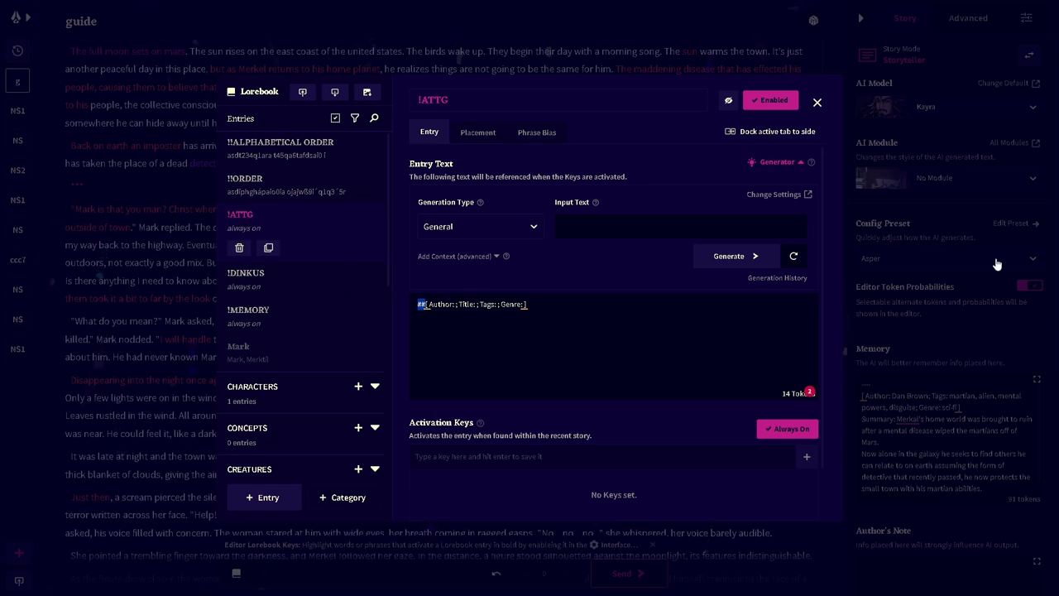
click(559, 314)
key(ctrl+a)
click(428, 309)
mouse_move(427, 305)
mouse_down()
mouse_move(373, 312)
mouse_move(416, 307)
mouse_up()
click(424, 311)
key(BackSpace)
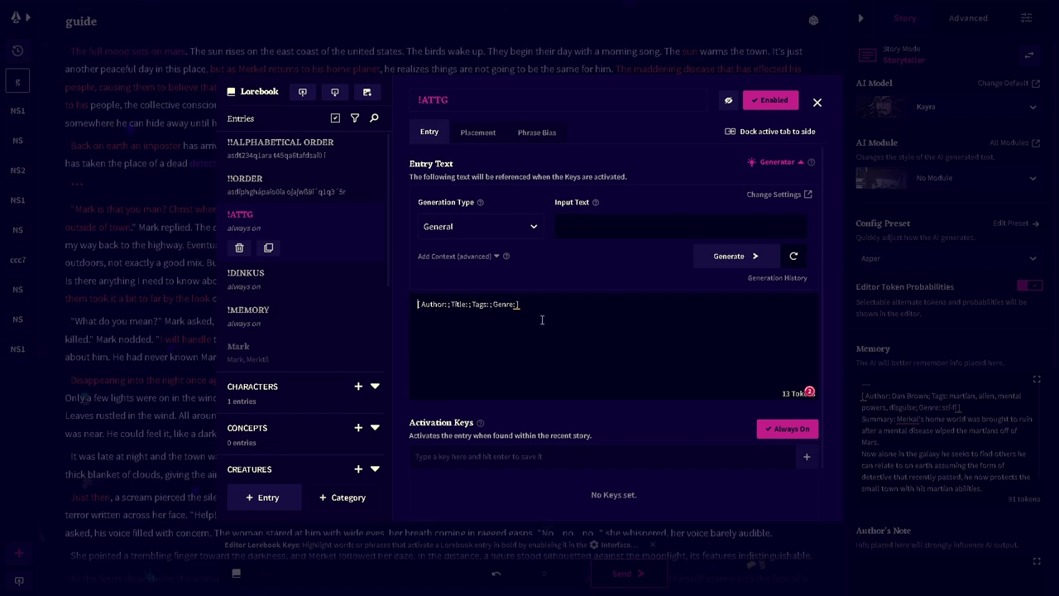
key(ctrl+a)
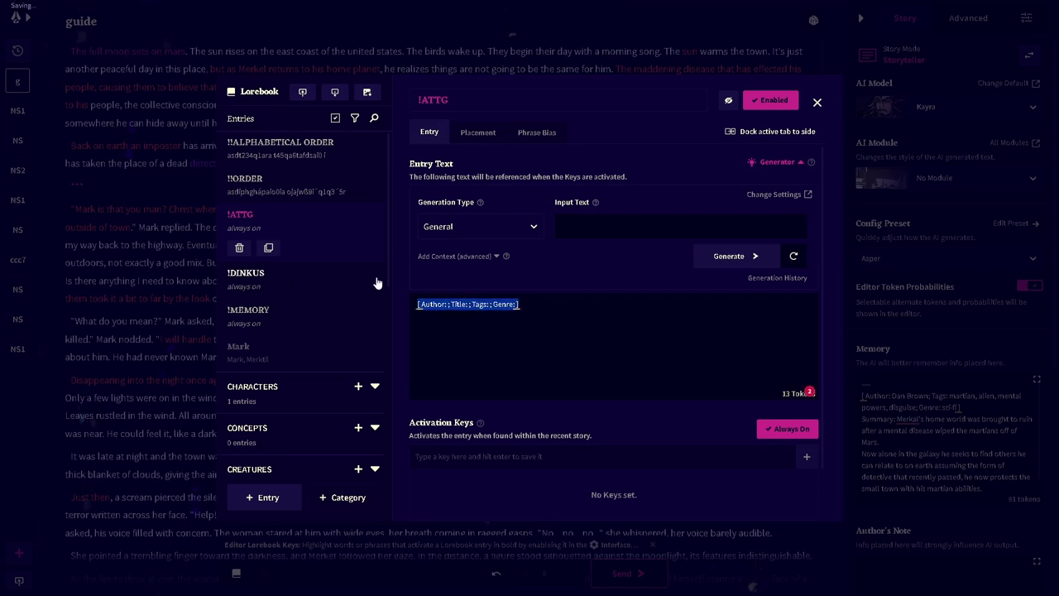
Examine the current context for the position of the empty Author, Title, Tags and Genre line.
click(925, 76)
click(968, 17)
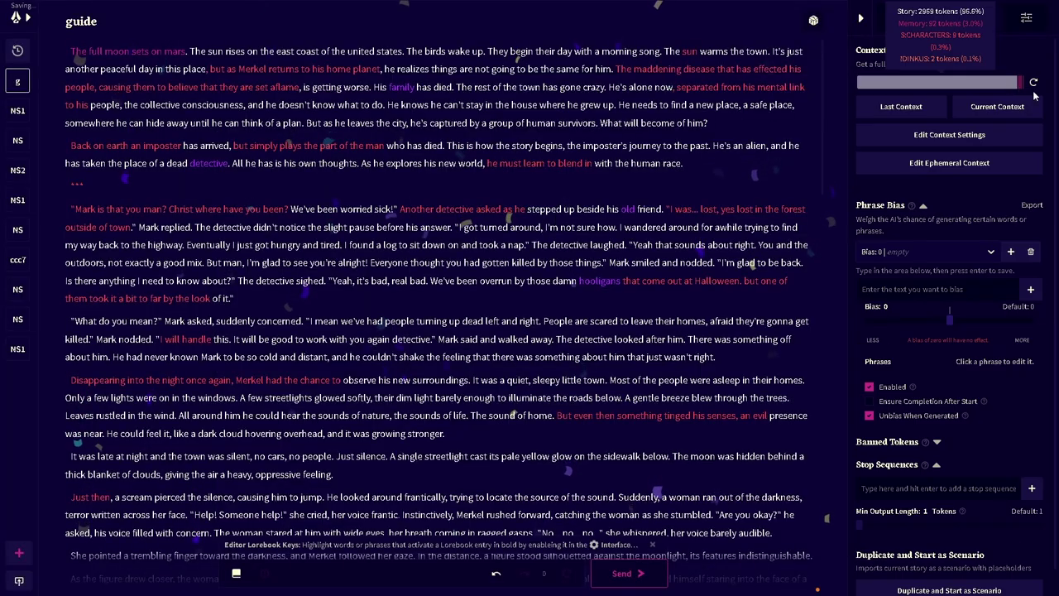
click(1001, 108)
click(1002, 108)
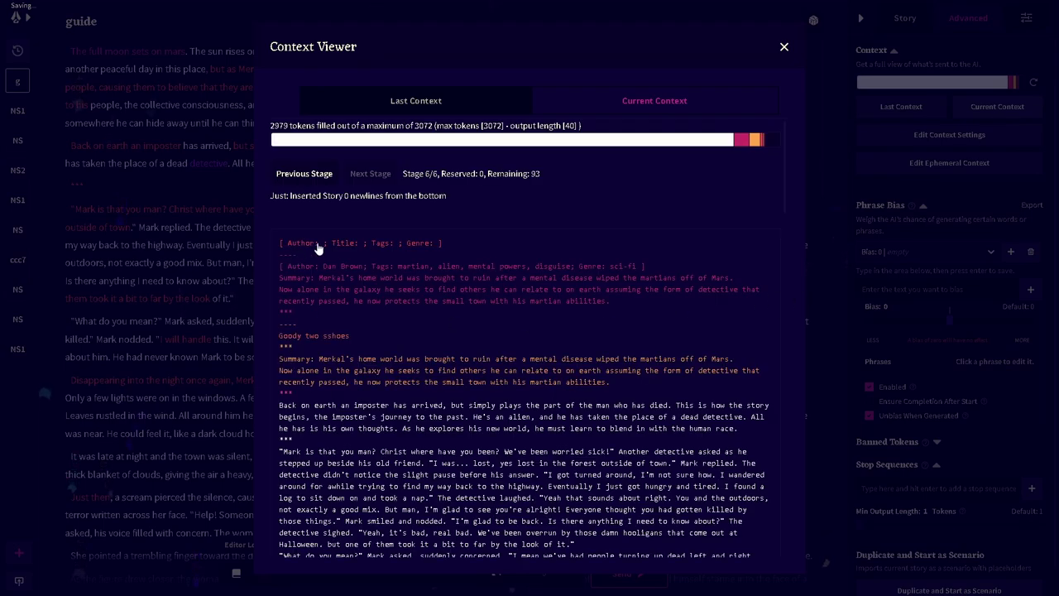
drag(356, 243, 385, 243)
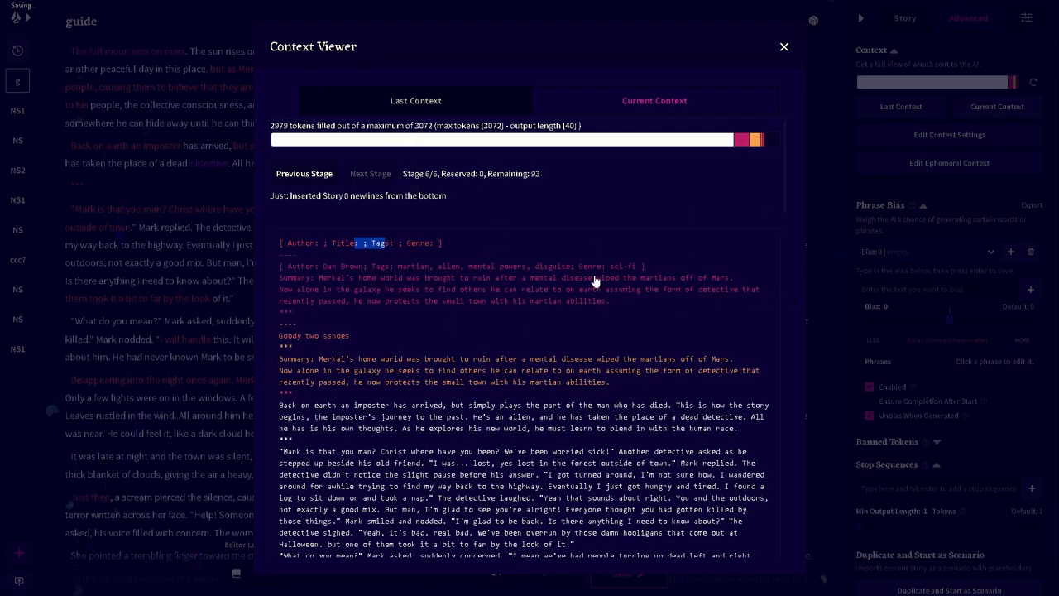
triple_click(416, 243)
click(784, 47)
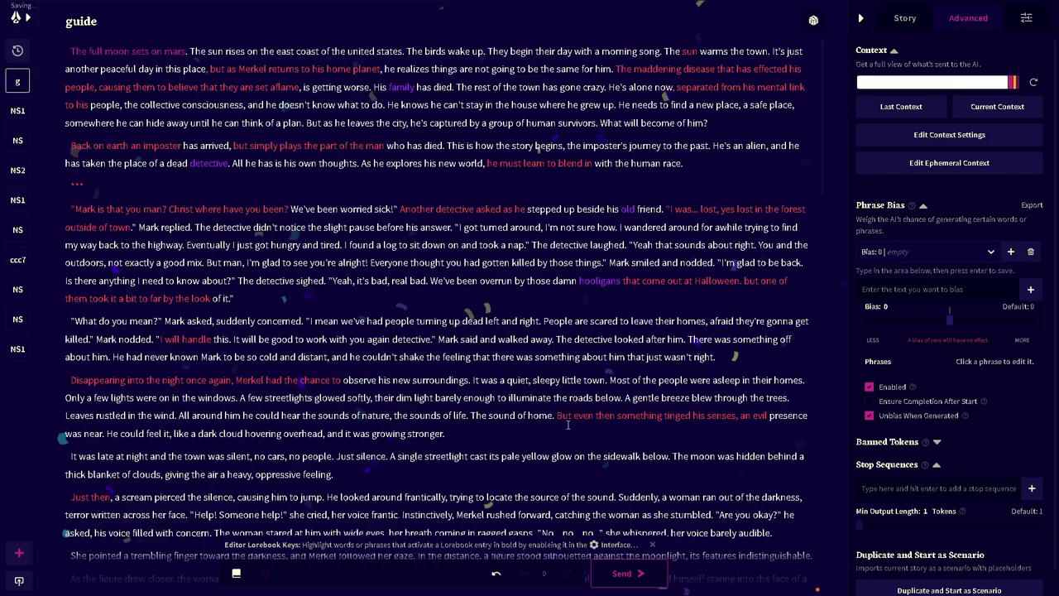
Replace the !ATTG entry's text with "[ Author: Dan Brown; Tags: martian, alien, mental powers, disguise; Genre: sci-fi ]" and check the current context.
click(235, 573)
key(ctrl+a)
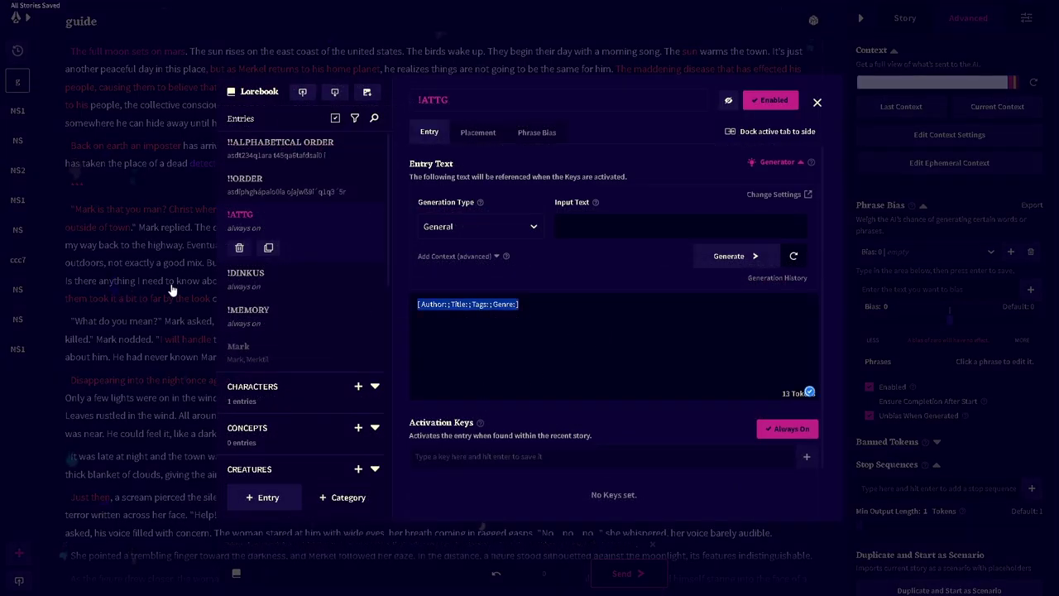
text([ Author: Dan Brown; Tags: martian, alien, mental powers, disguise; Genre: sci-fi ])
click(817, 103)
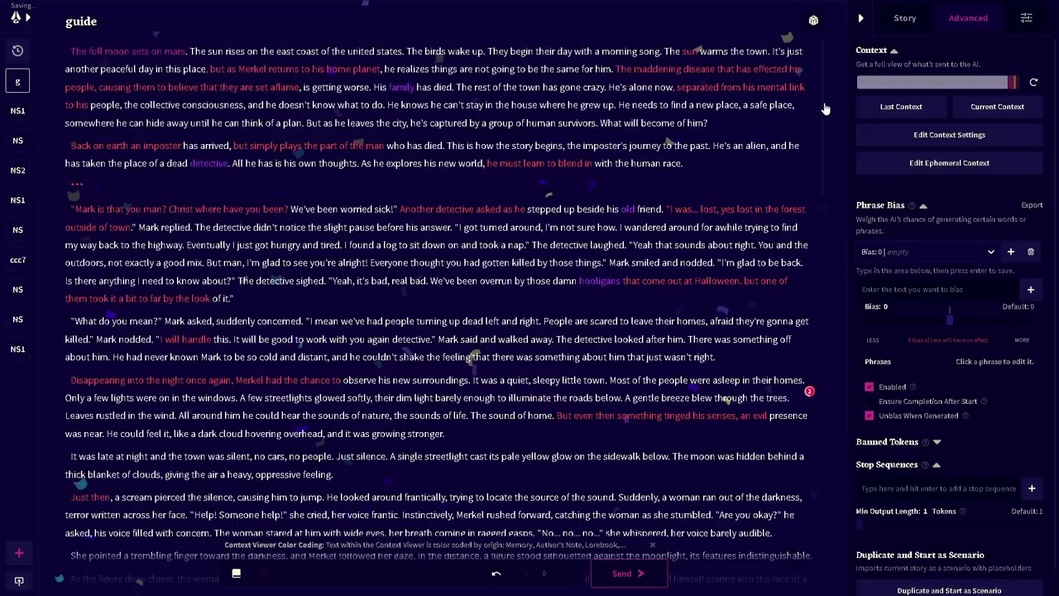
click(997, 106)
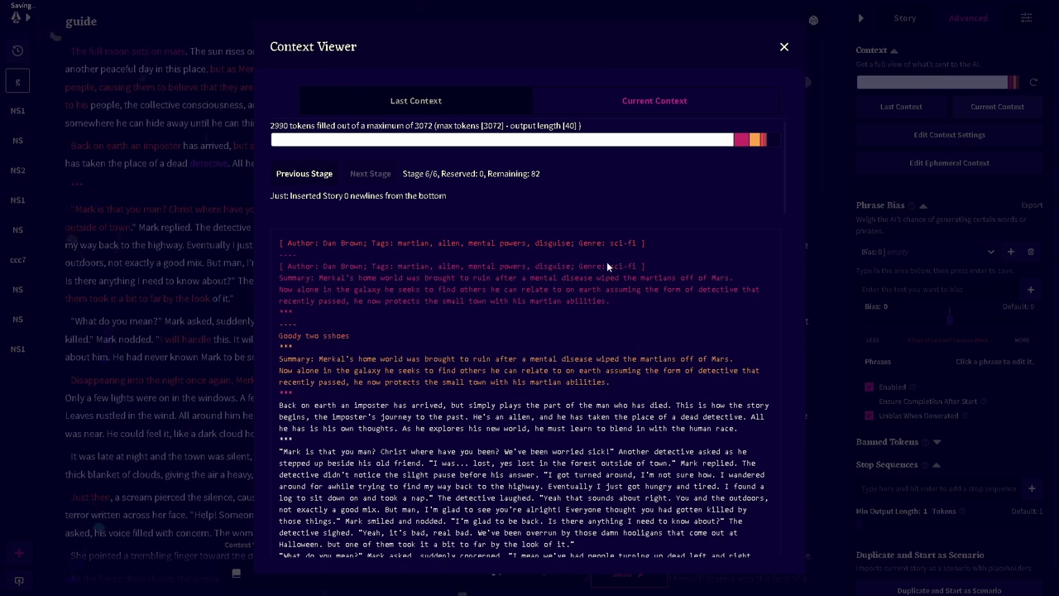
click(784, 48)
Replace the text of the entry in the CHARACTERS category with the disabled Mark entry's description, leaving out its leading ---- line.
click(236, 577)
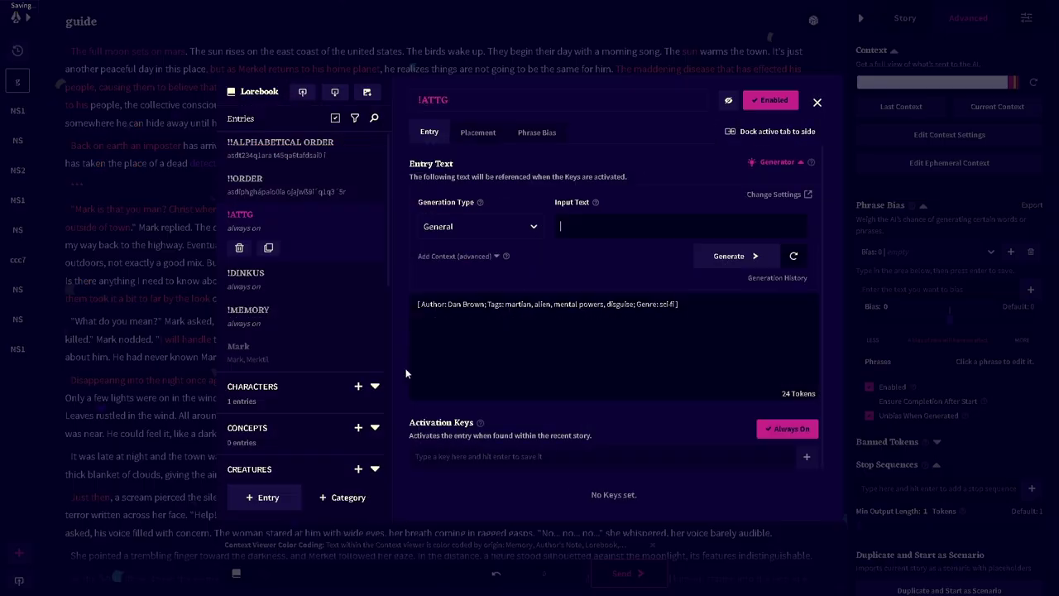
click(263, 335)
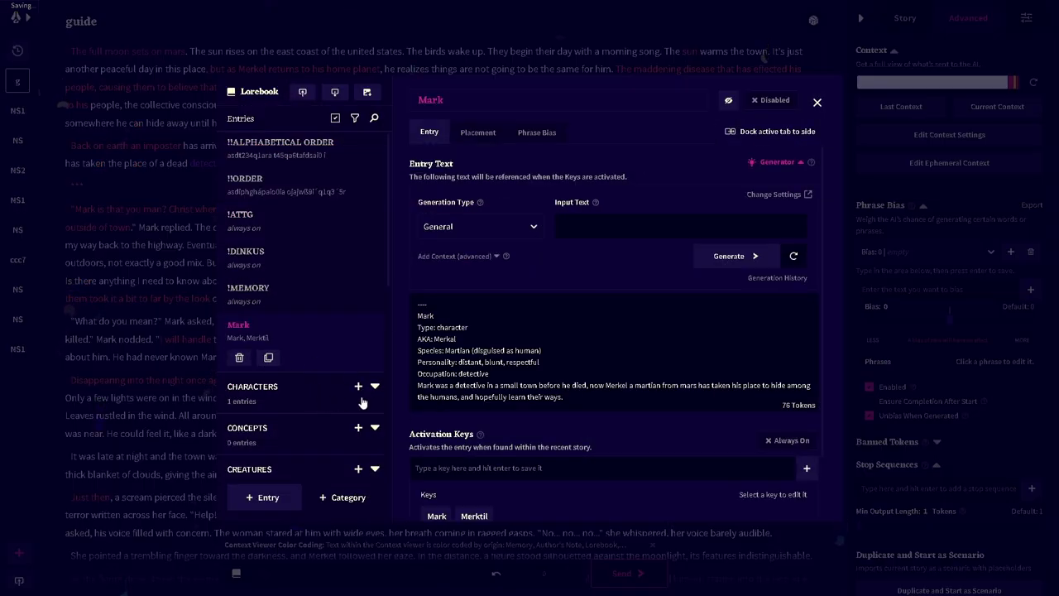
drag(600, 399, 416, 314)
key(ctrl+c)
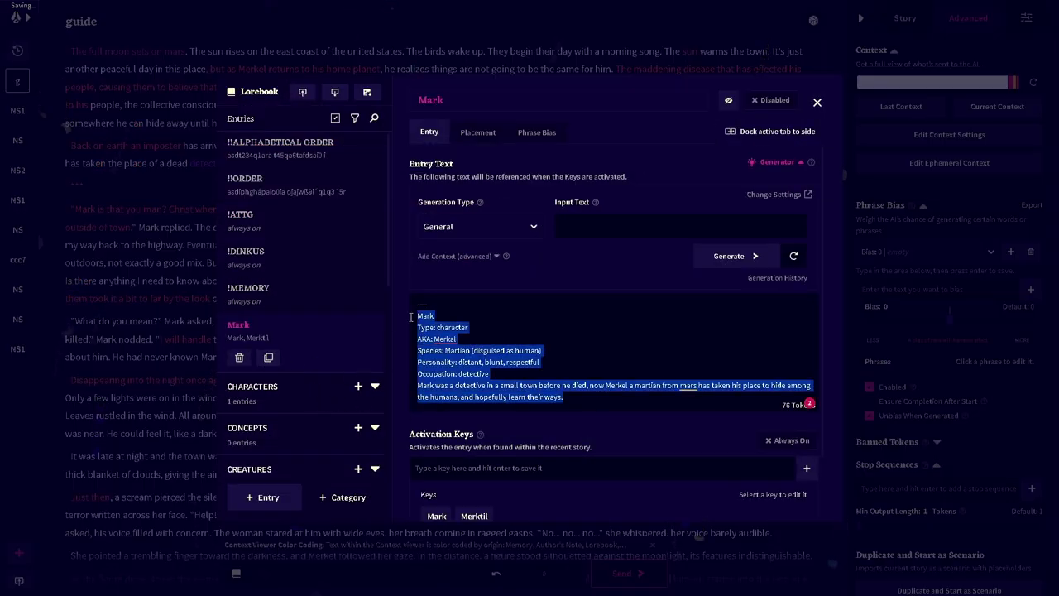
click(282, 392)
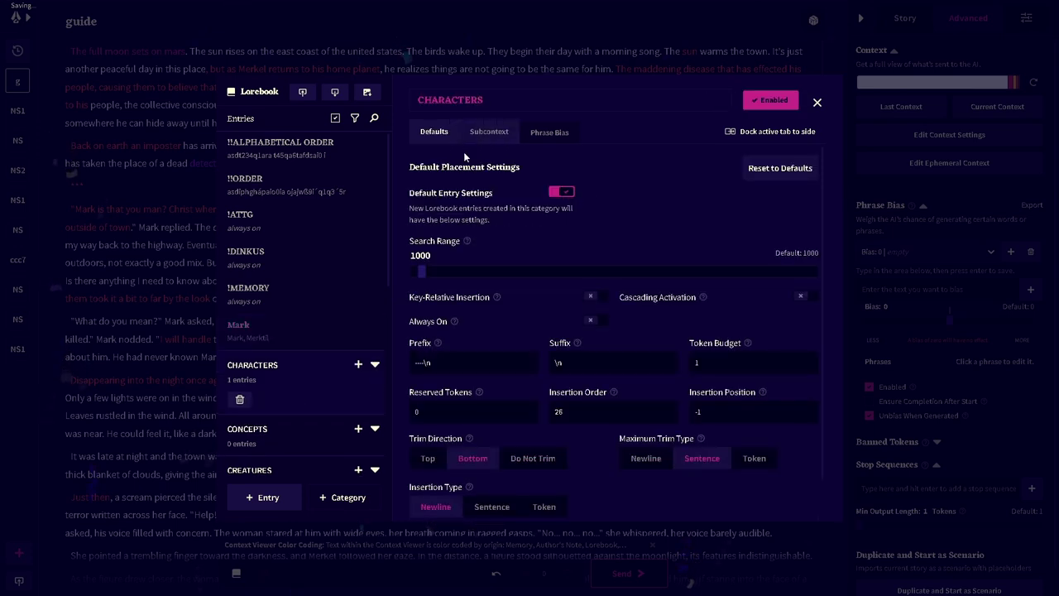
click(375, 365)
click(315, 423)
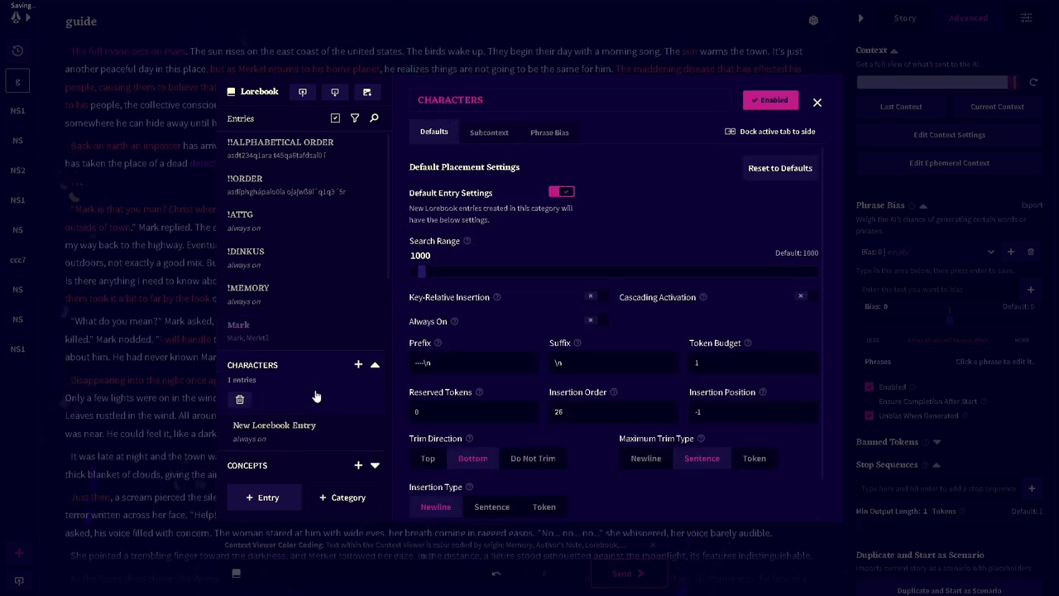
key(ctrl+a)
key(ctrl+v)
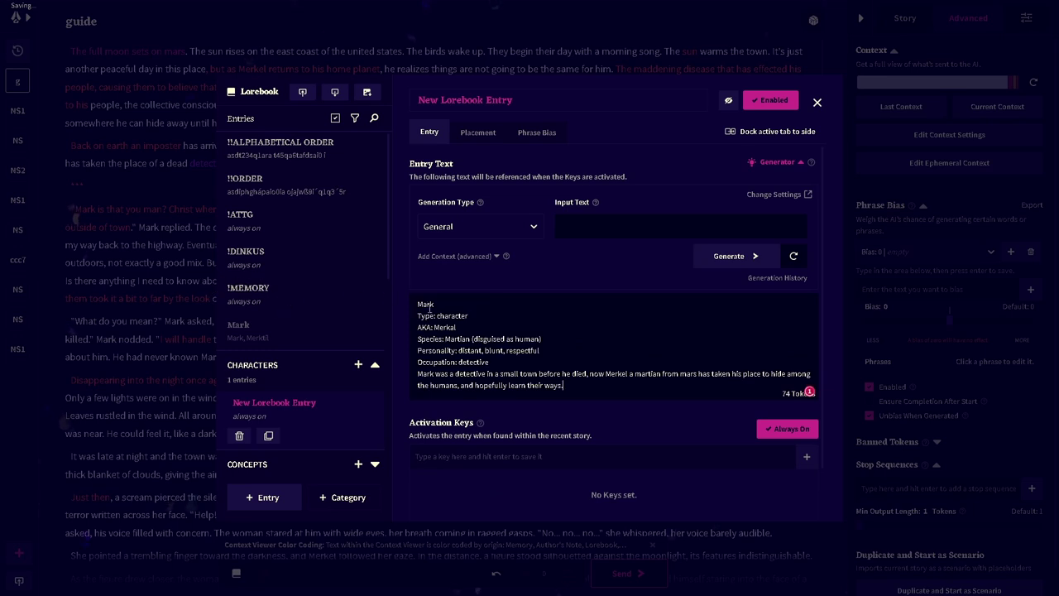
Add the activation key Mark to the entry in the CHARACTERS category and review its placement in the current context.
key(shift+Home)
key(ctrl+c)
click(447, 457)
key(ctrl+v)
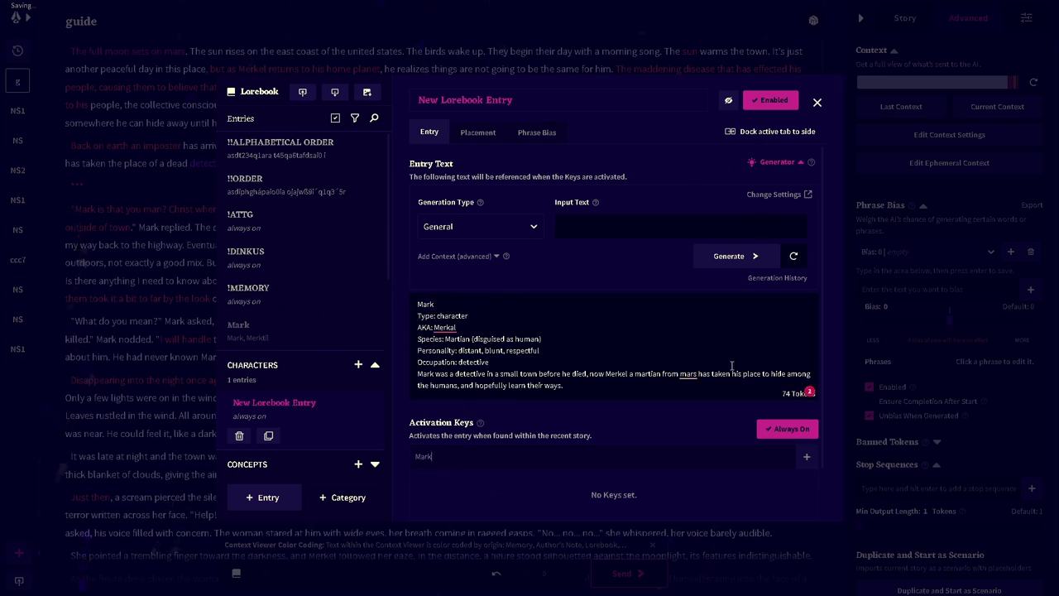
key(Return)
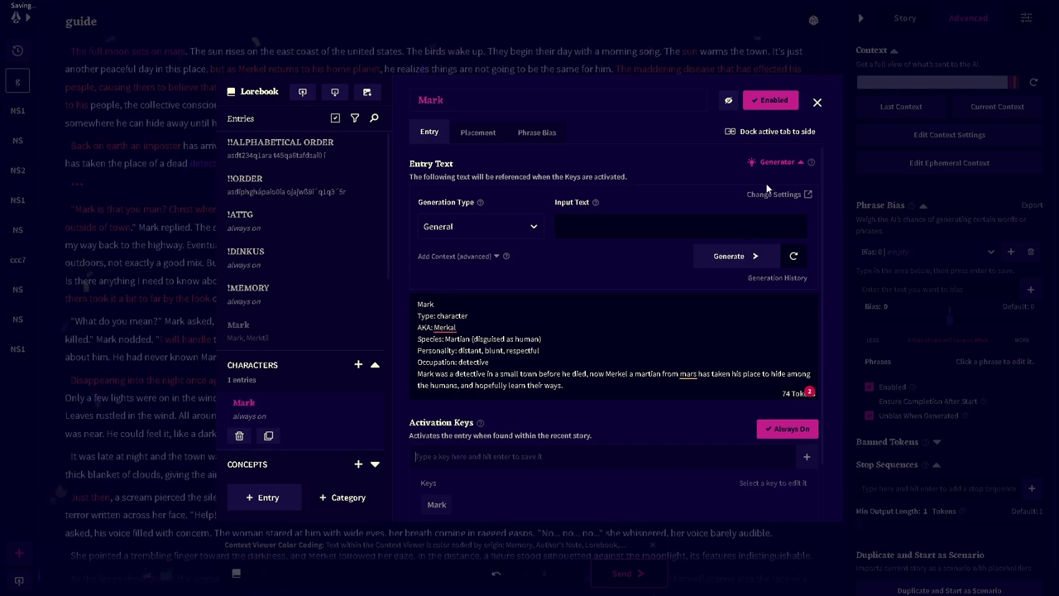
click(817, 102)
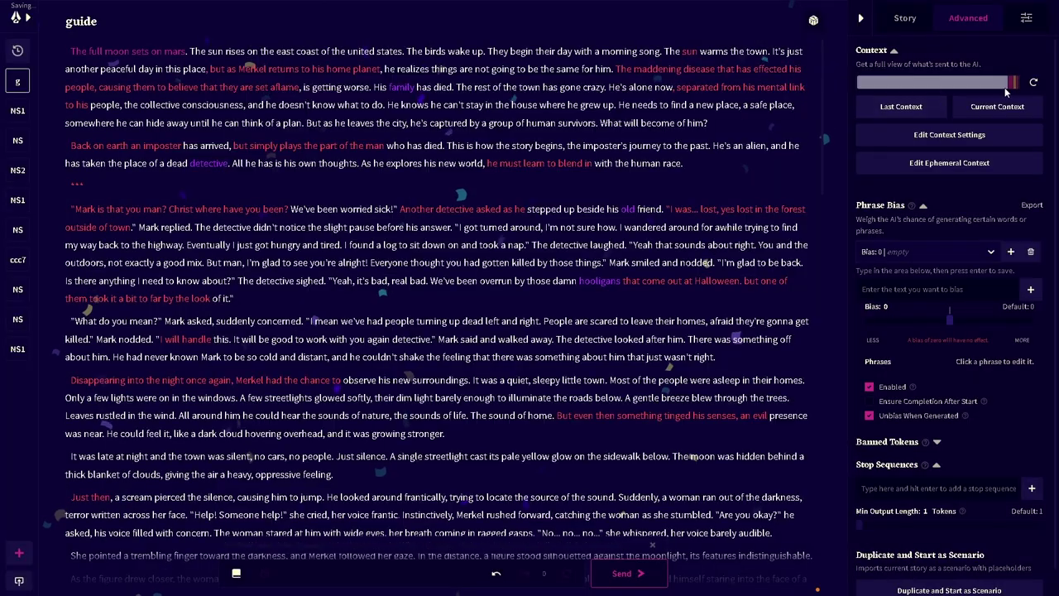
click(998, 107)
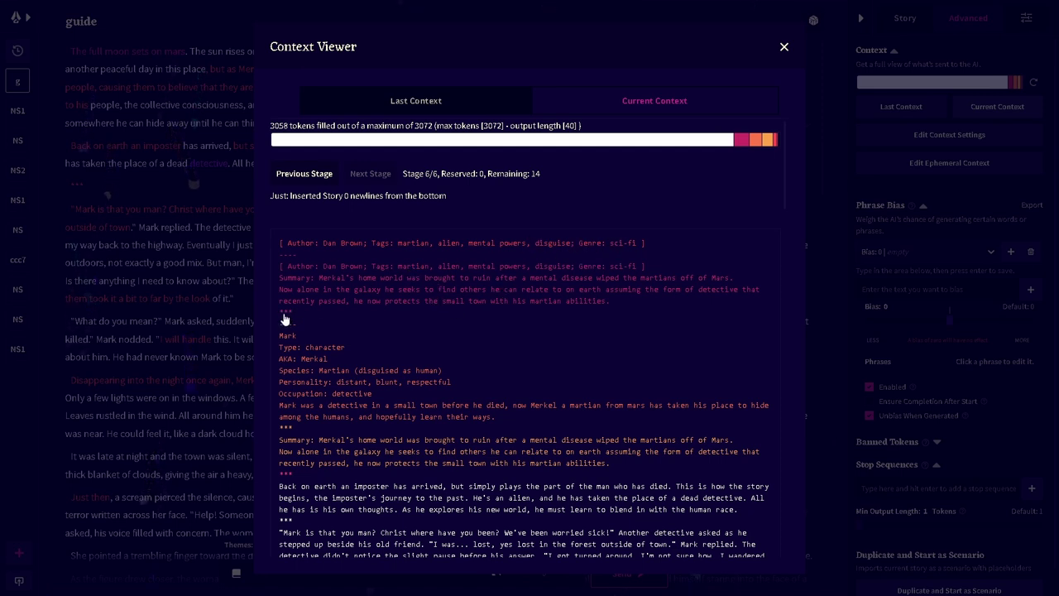
click(830, 215)
Delete all text from the story's Memory field and open the !MEMORY lorebook entry.
click(906, 20)
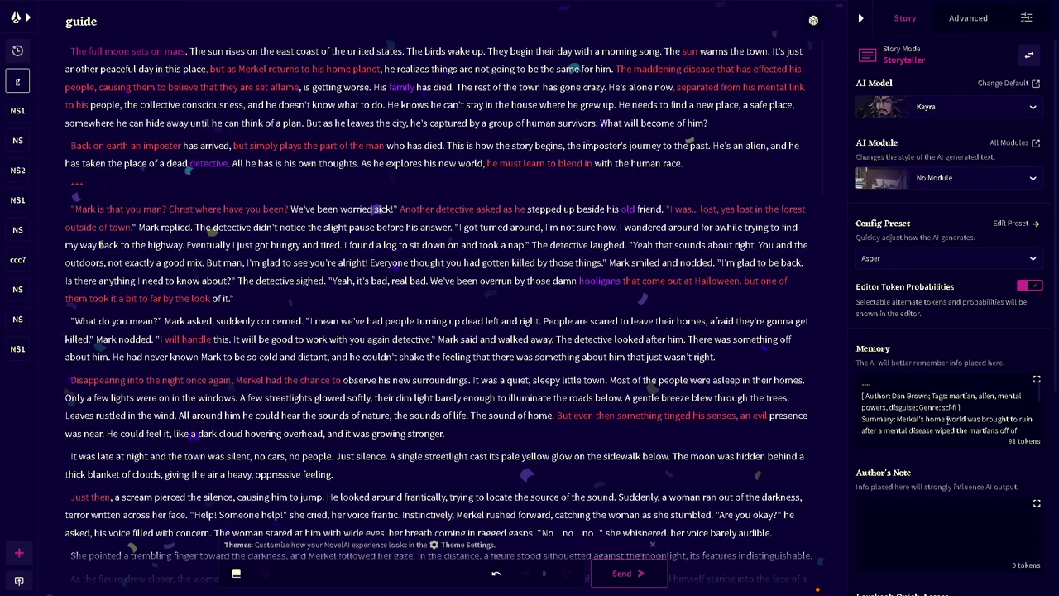
scroll(921, 431, down, 5)
drag(922, 431, 821, 386)
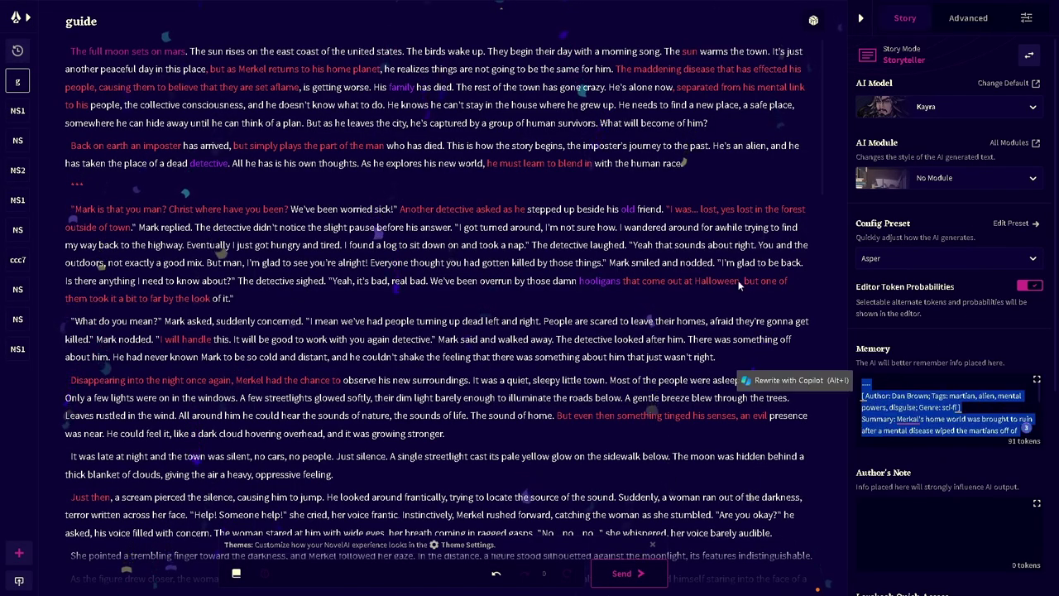
key(BackSpace)
click(236, 573)
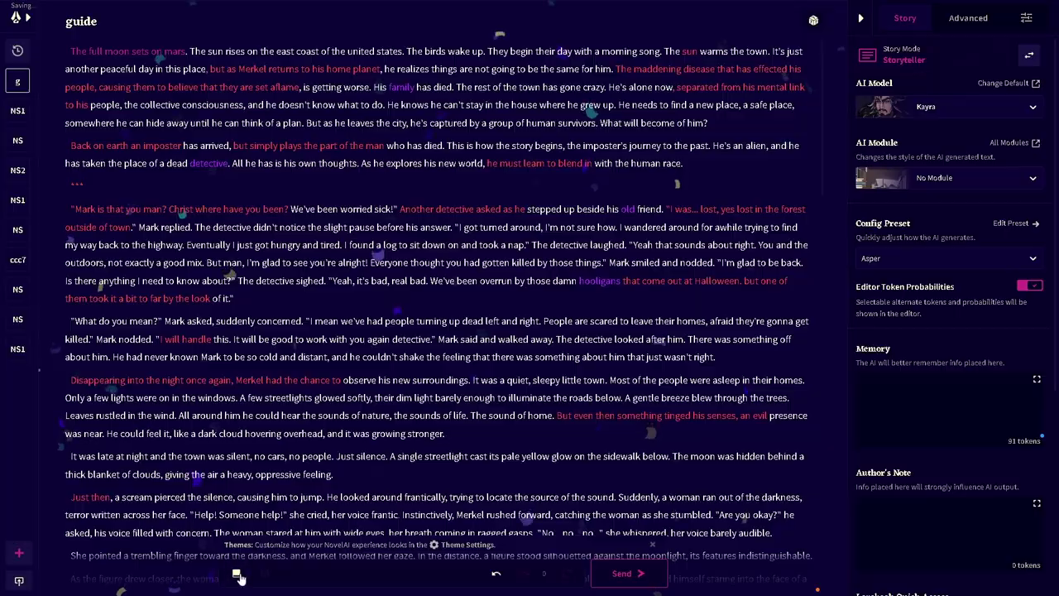
click(309, 288)
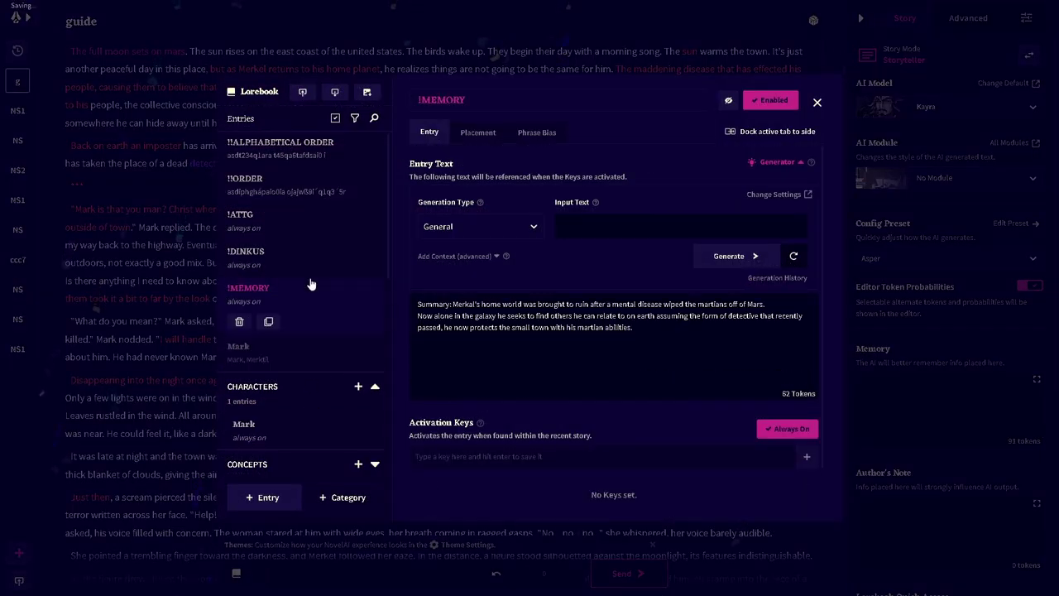
Review how the separators divide the author tags, Mark entry, memory summary and story text in the current context.
click(817, 102)
scroll(937, 395, down, 2)
scroll(937, 395, down, 3)
scroll(948, 248, up, 5)
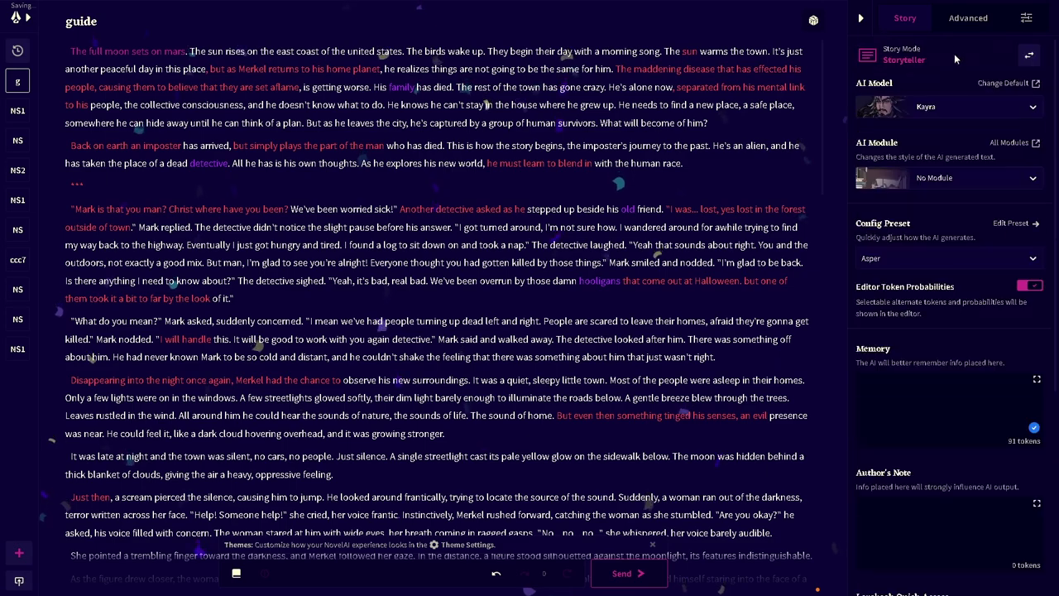
click(969, 17)
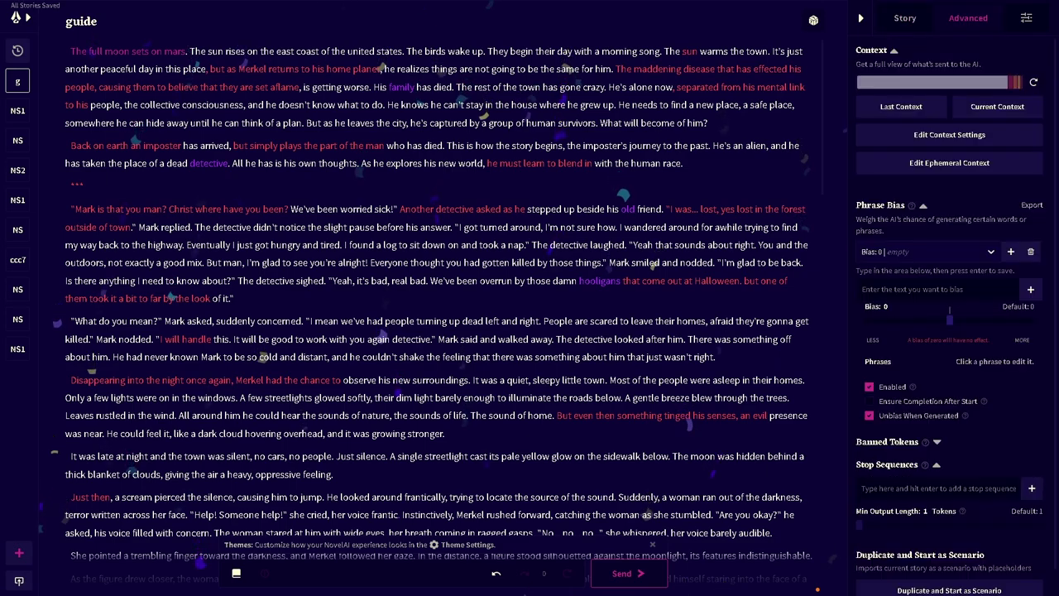
click(1022, 110)
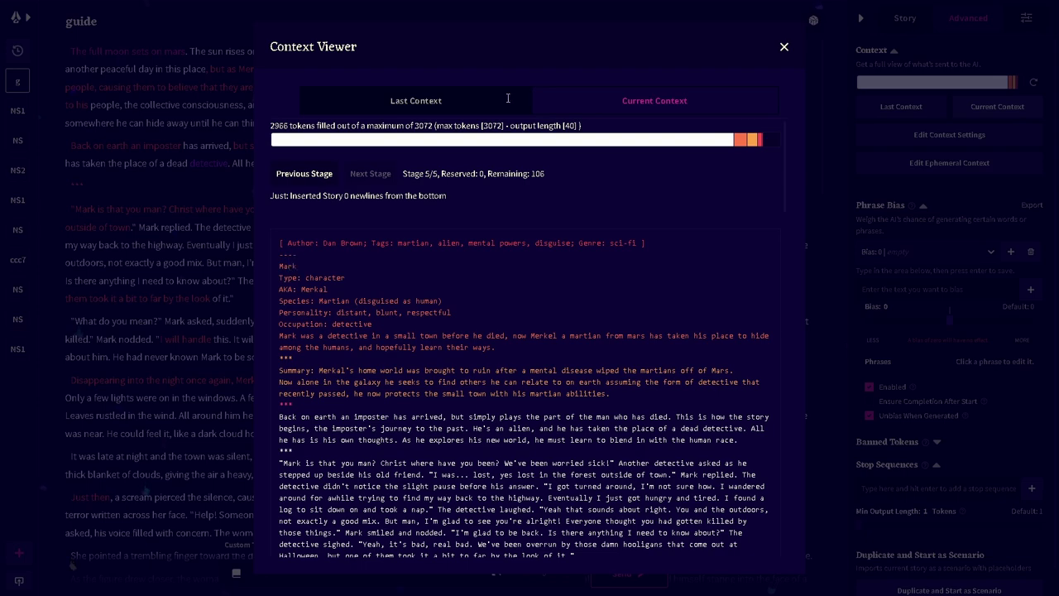
click(784, 46)
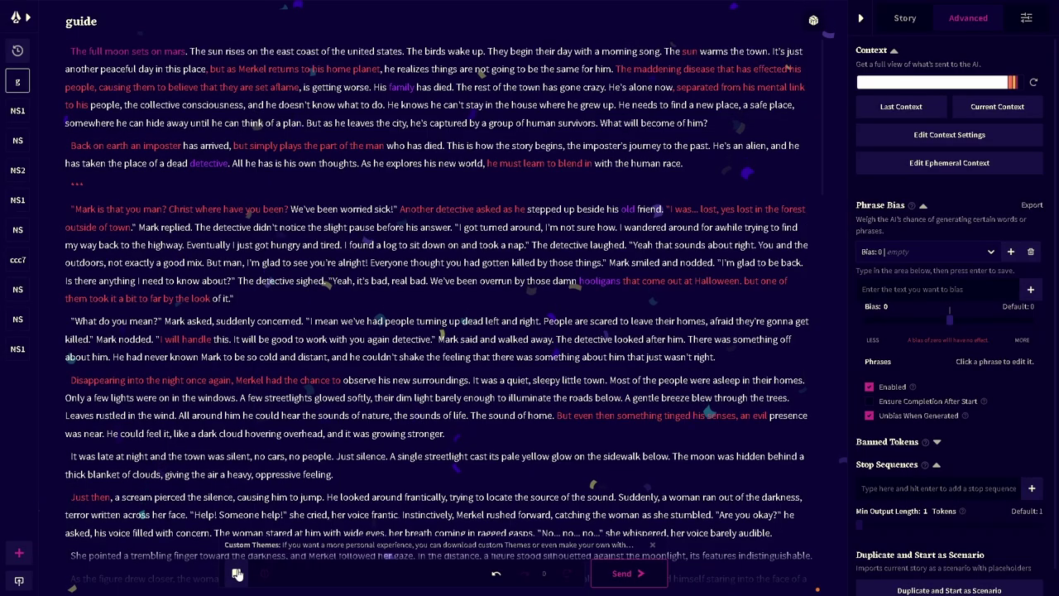
Examine the default Prefix in the CHARACTERS category's placement settings and the context's token breakdown.
click(236, 573)
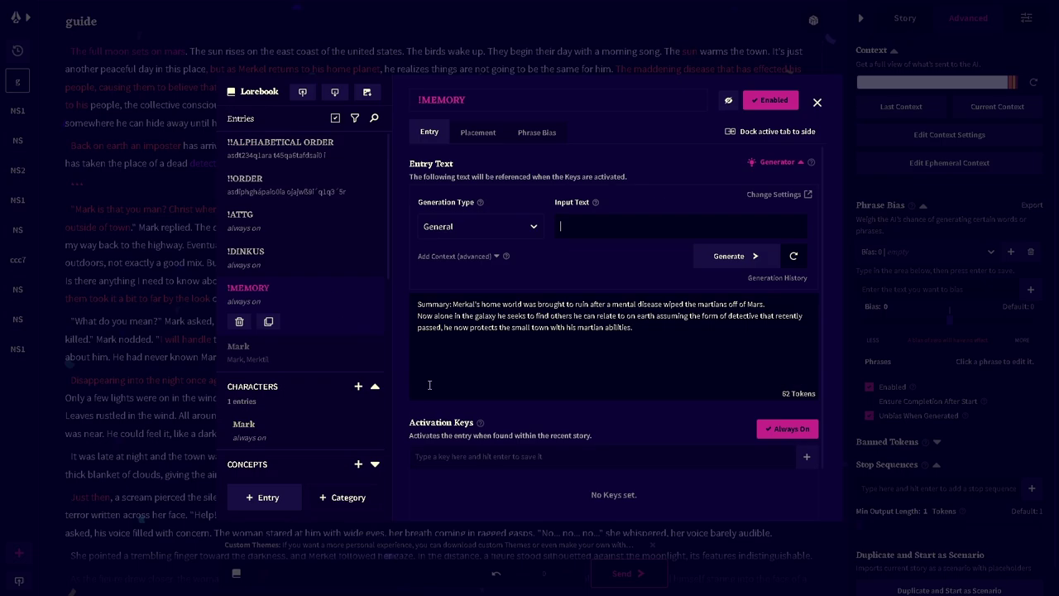
click(312, 387)
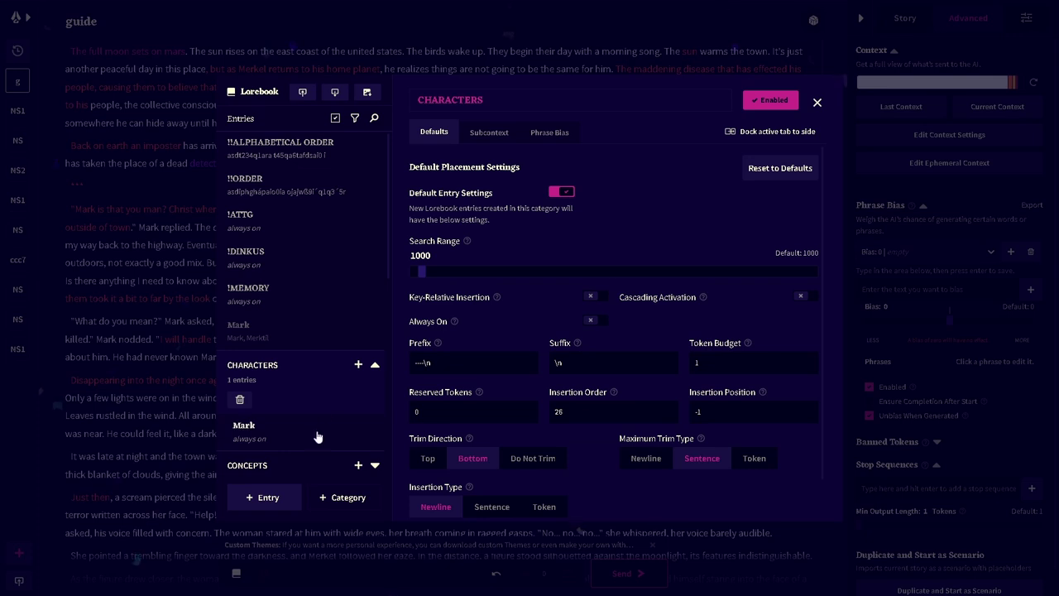
drag(474, 357, 166, 366)
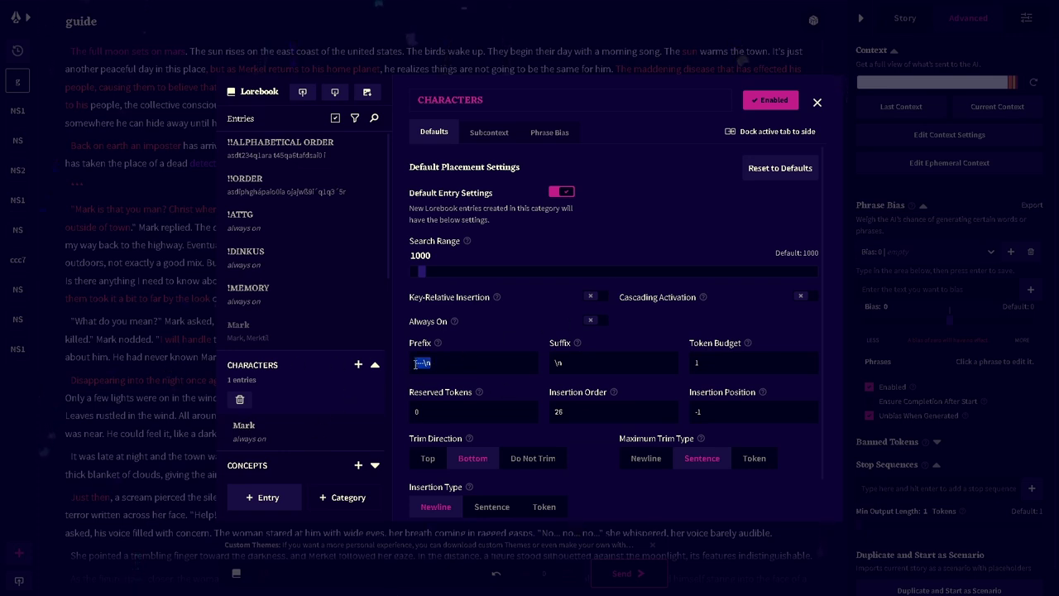
click(816, 102)
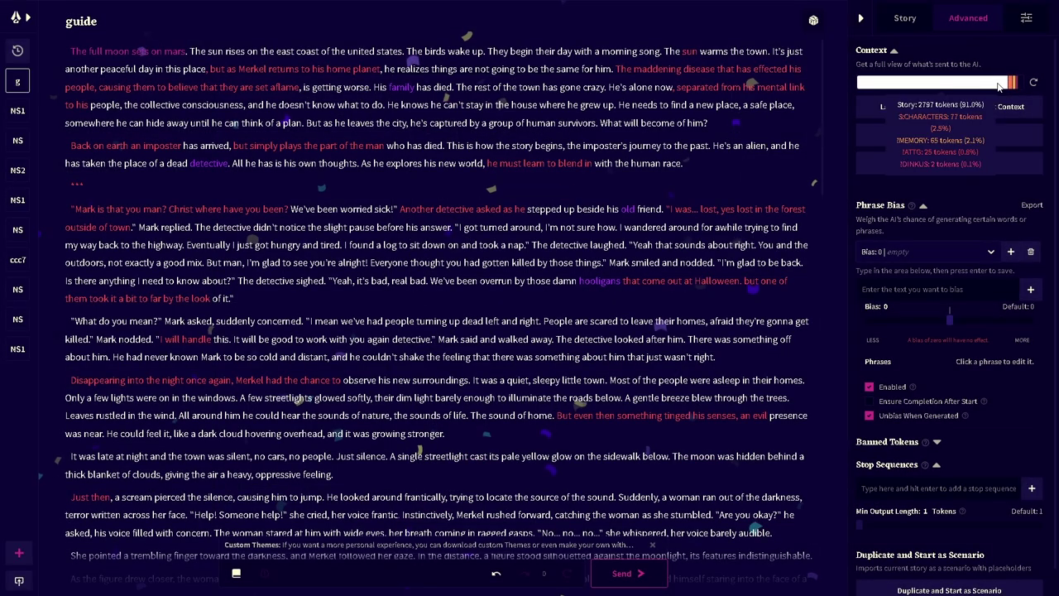
click(236, 572)
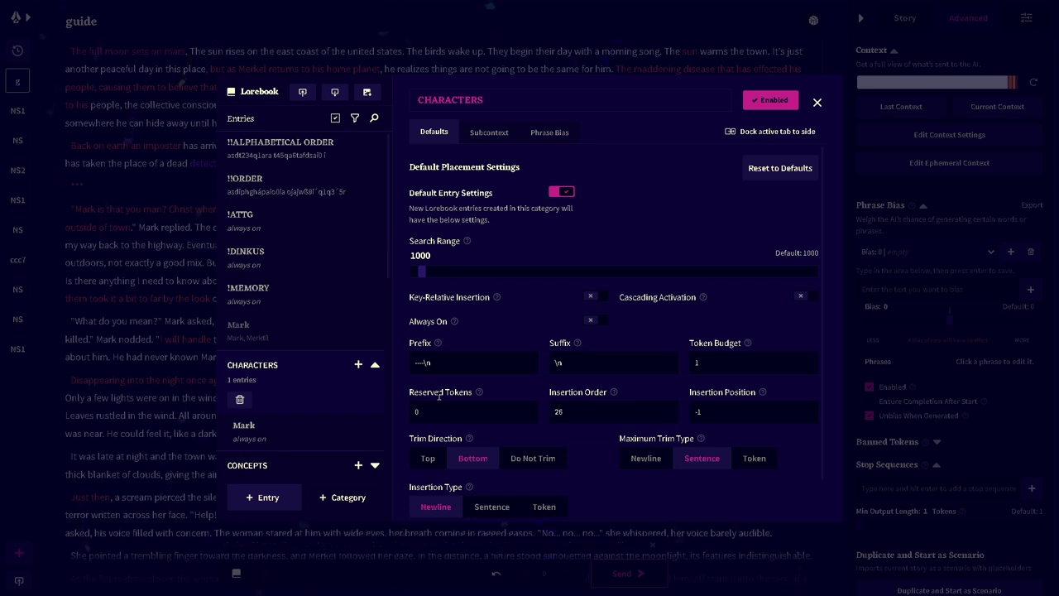
triple_click(412, 363)
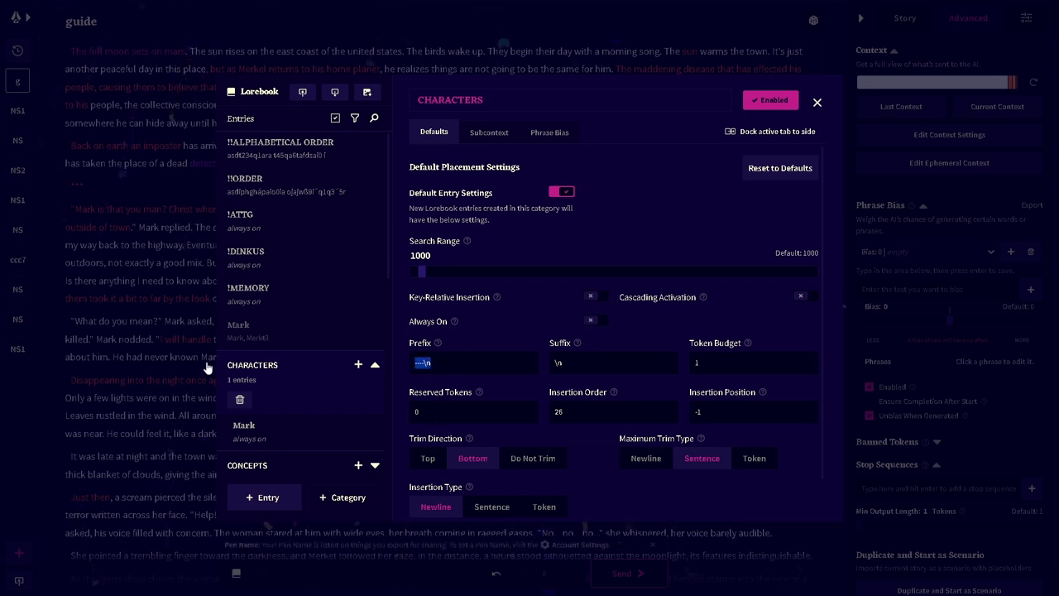
Compare the texts of the !ATTG, !DINKUS and !MEMORY lorebook entries.
click(313, 255)
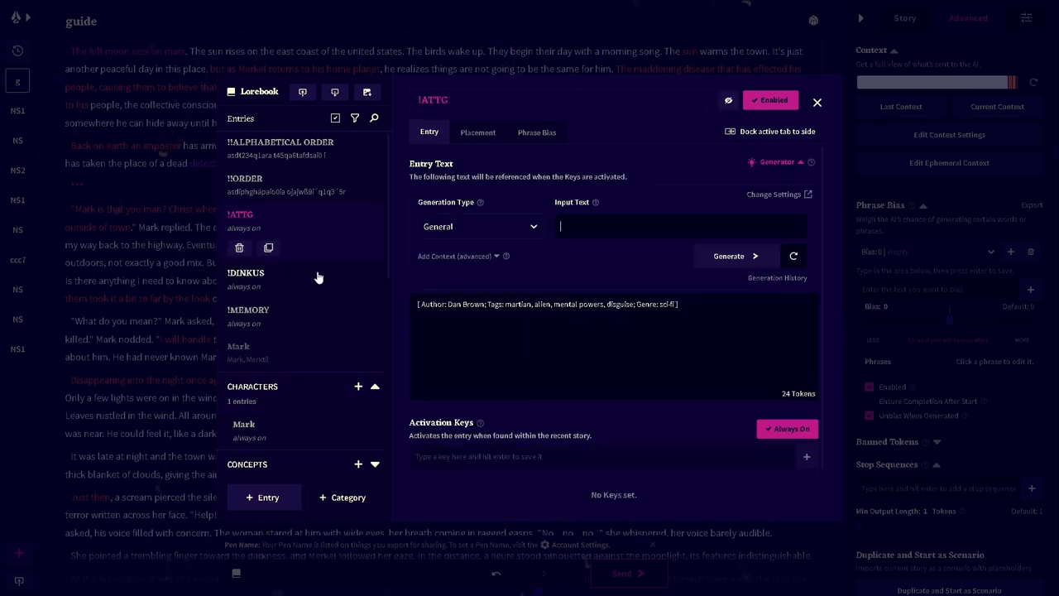
click(300, 318)
click(300, 354)
click(333, 293)
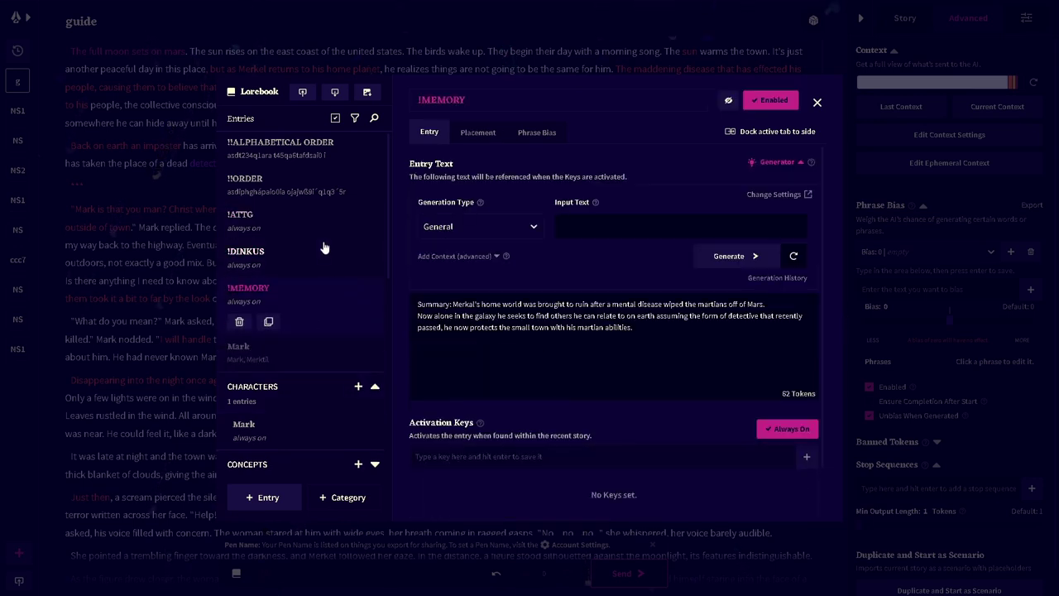
click(329, 215)
click(337, 308)
click(338, 253)
click(341, 223)
click(330, 286)
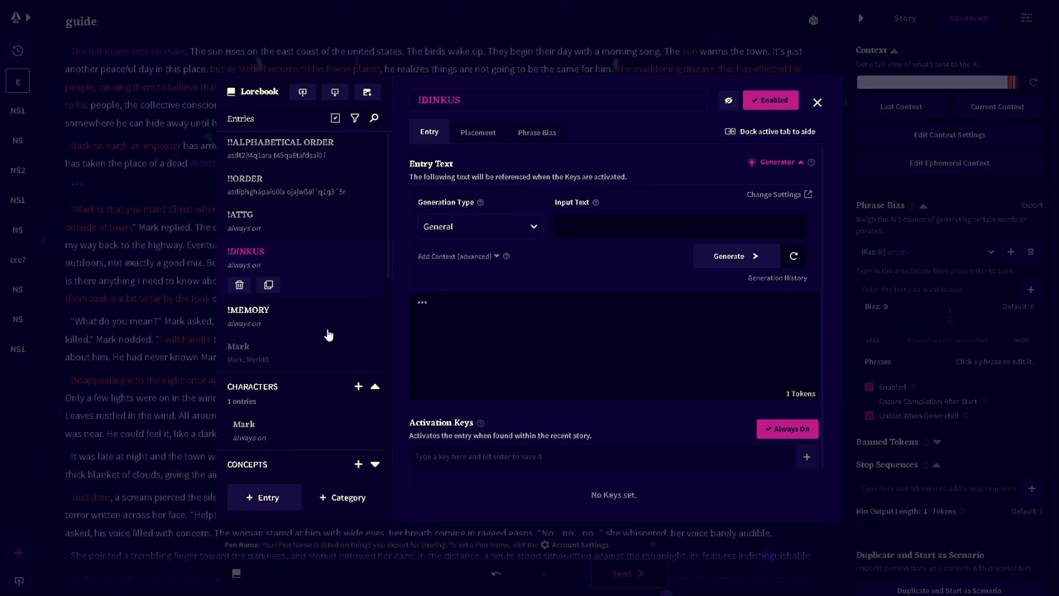
click(327, 317)
click(336, 226)
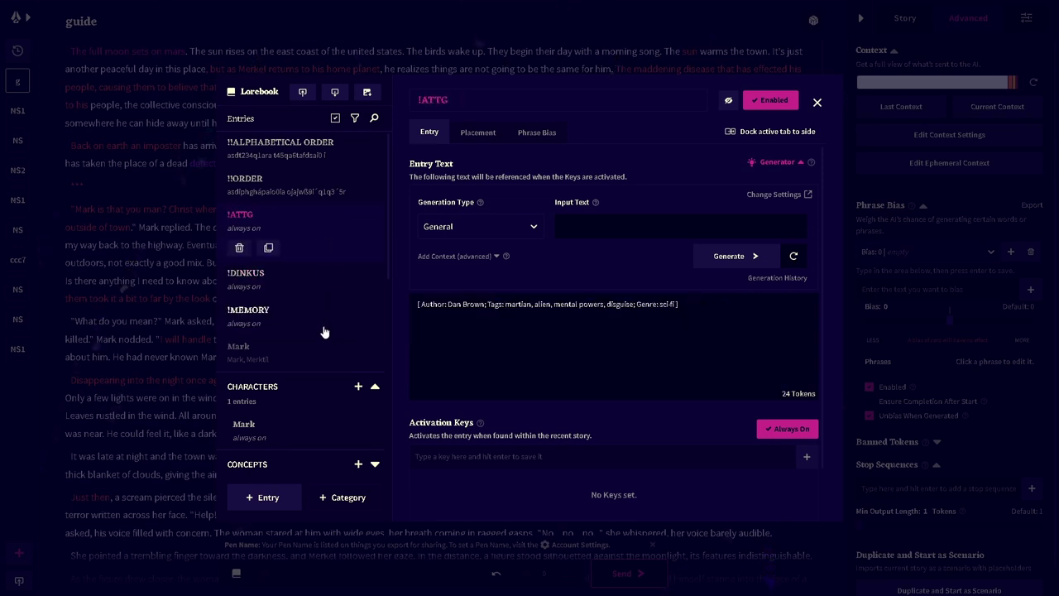
click(327, 325)
click(338, 265)
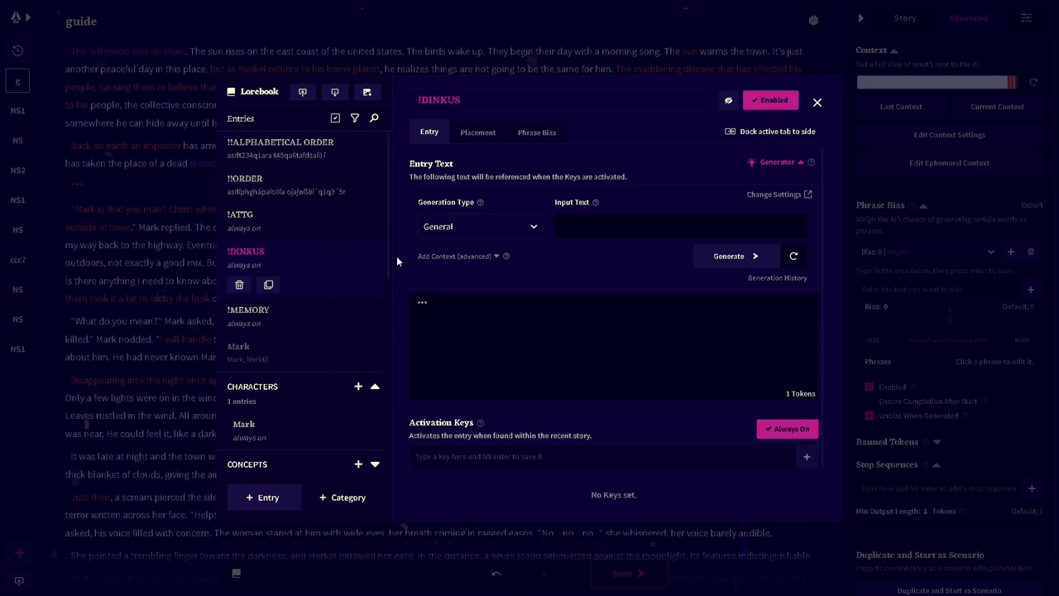
scroll(387, 255, down, 1)
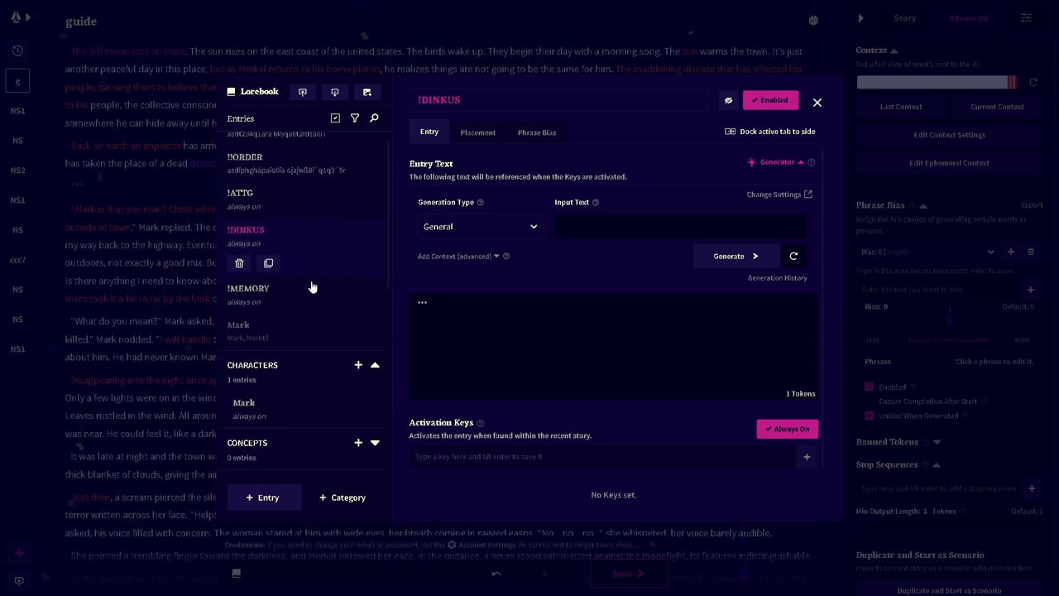
Check the order of the !ATTG, !DINKUS and !MEMORY texts in the current context.
click(817, 102)
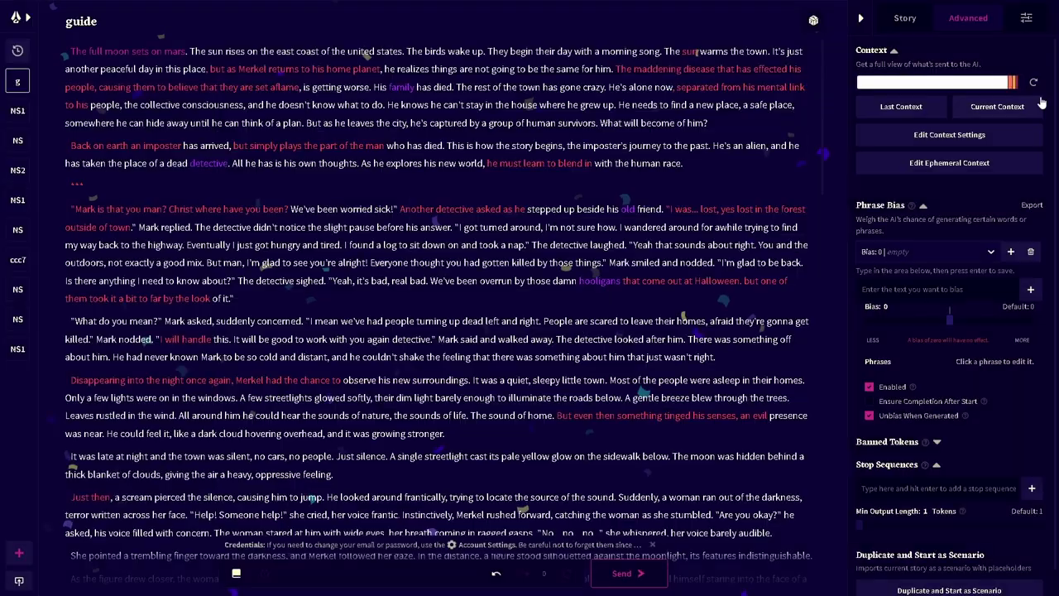
click(1018, 110)
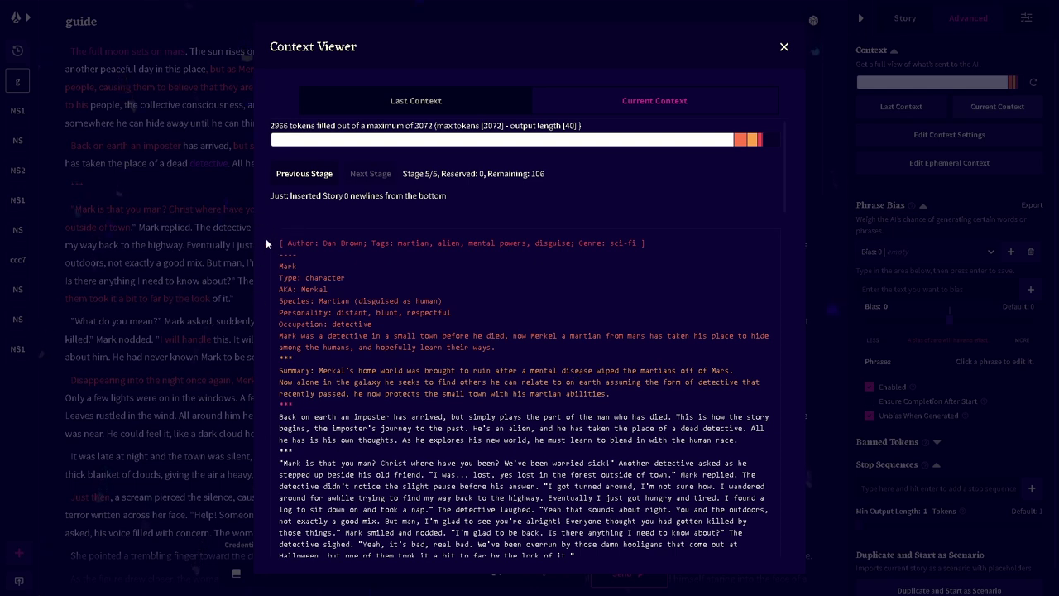
click(785, 49)
Add an Always On entry to the CREATURES category with the lines "Elves", "long eared", "magical" and "forest magics".
click(240, 574)
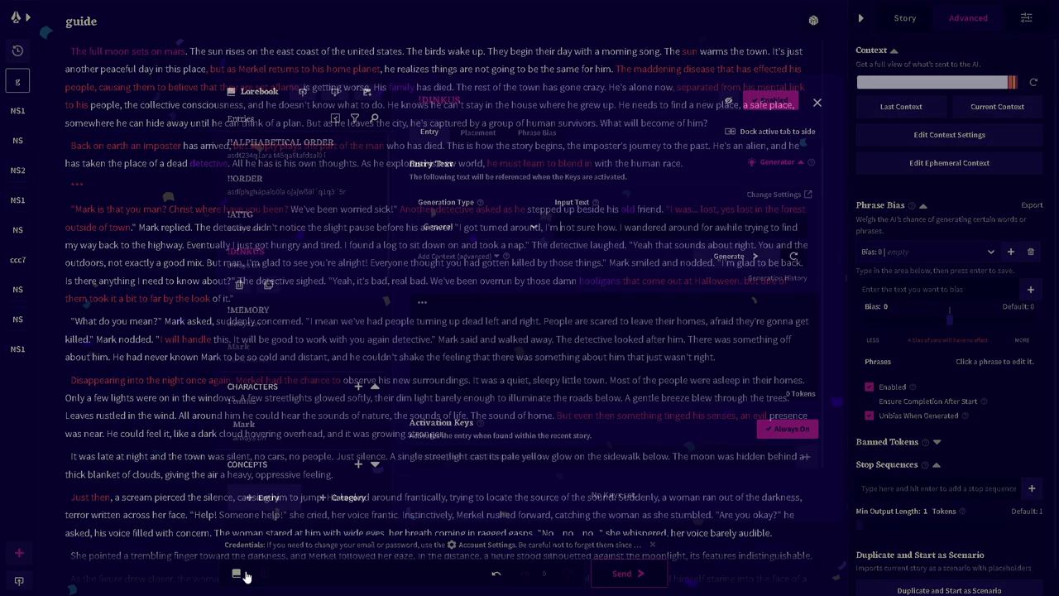
scroll(307, 442, down, 5)
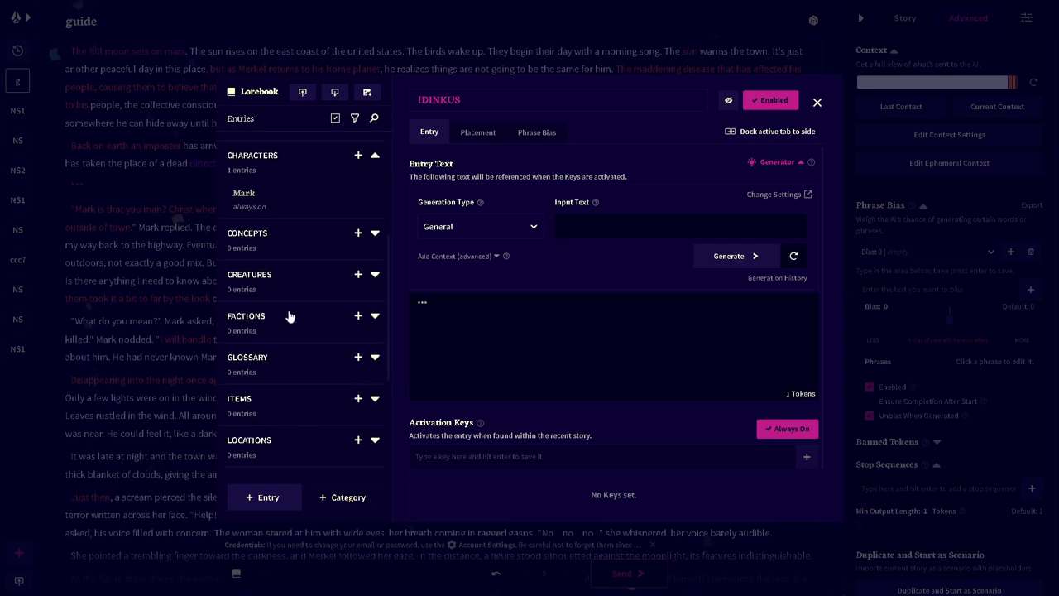
click(359, 274)
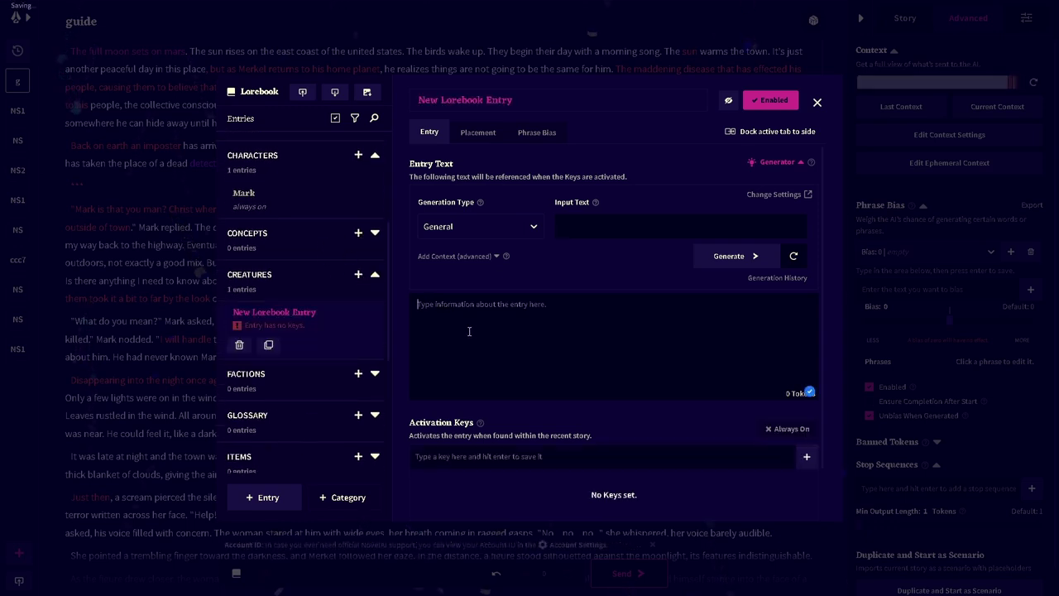
text(Elves)
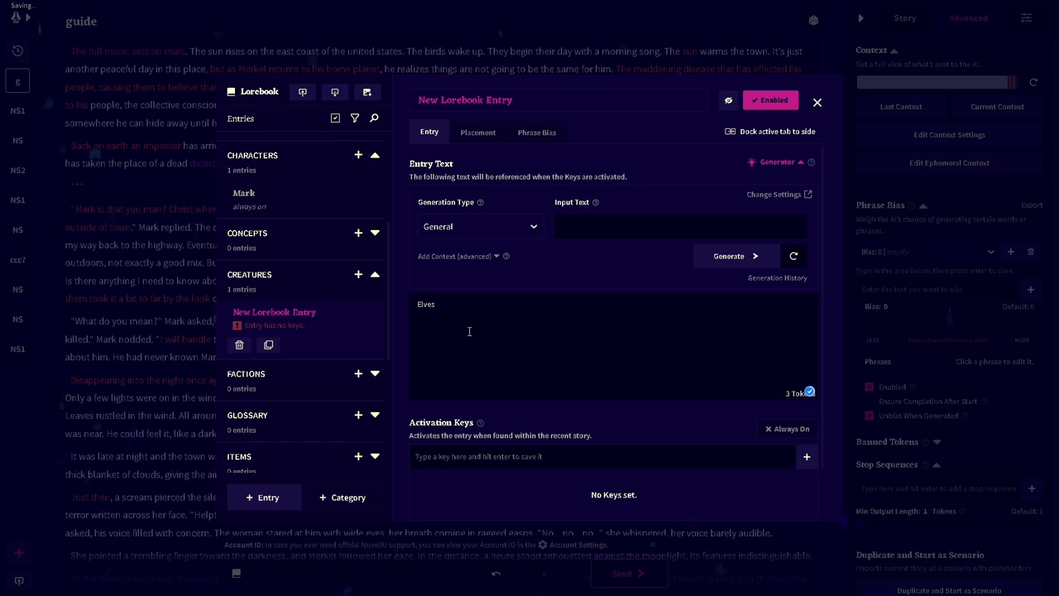
key(Return)
text(long eared)
key(Return)
text(magical)
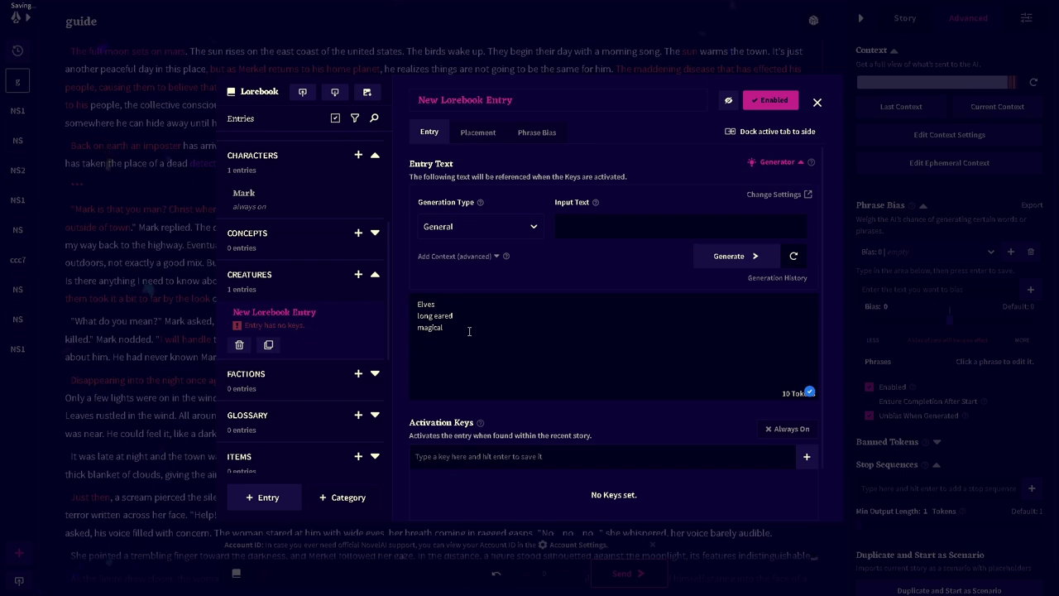
key(Return)
text(forest magics)
click(788, 429)
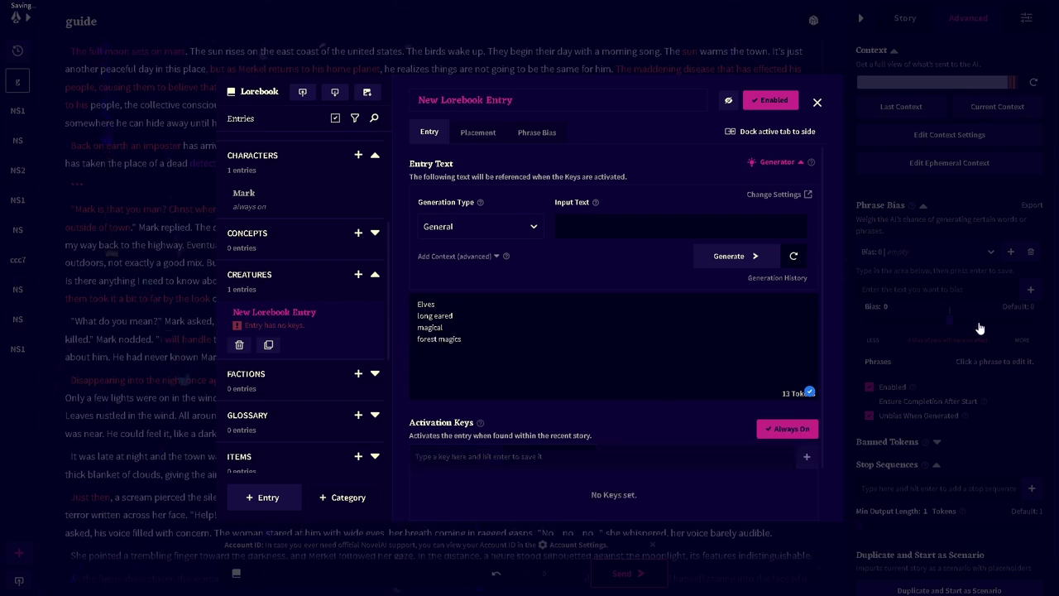
Review where the elves entry and its ---- separator sit in the current context.
click(910, 326)
click(998, 105)
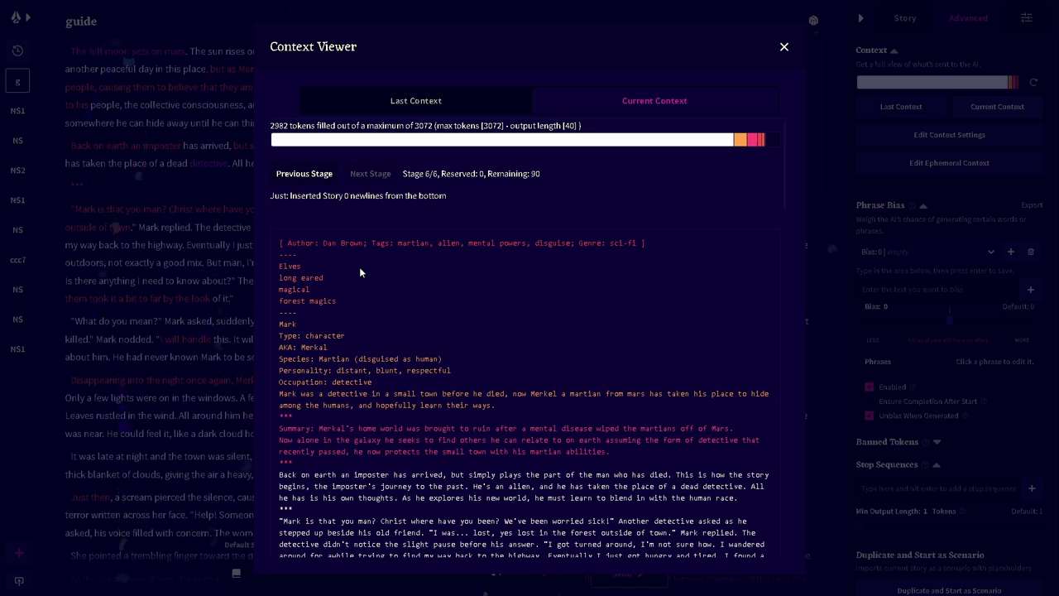
click(208, 295)
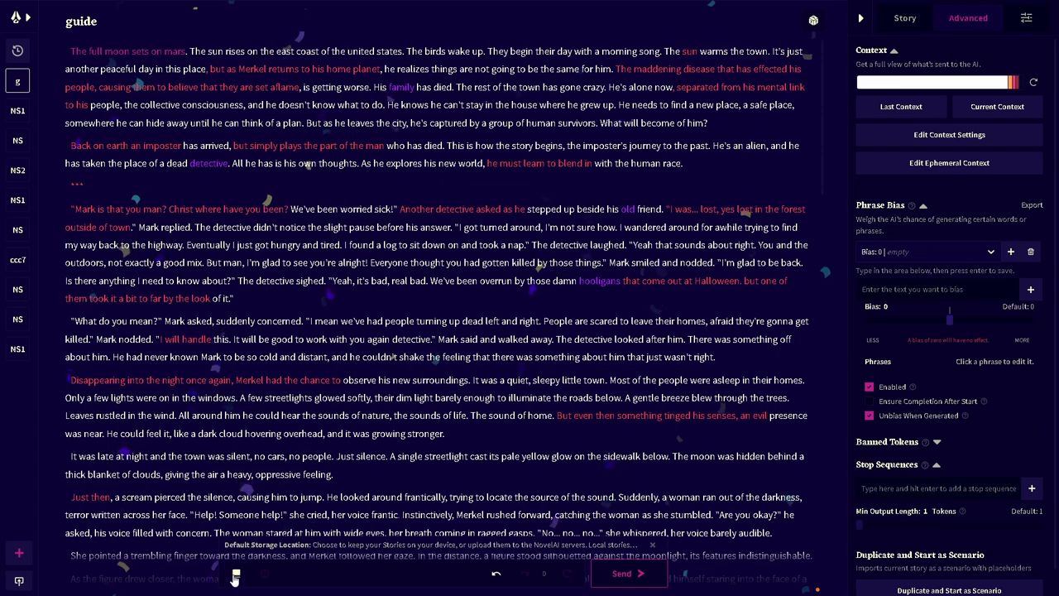
Look over the lorebook's entry list and the story's Memory and Author's Note fields.
click(235, 576)
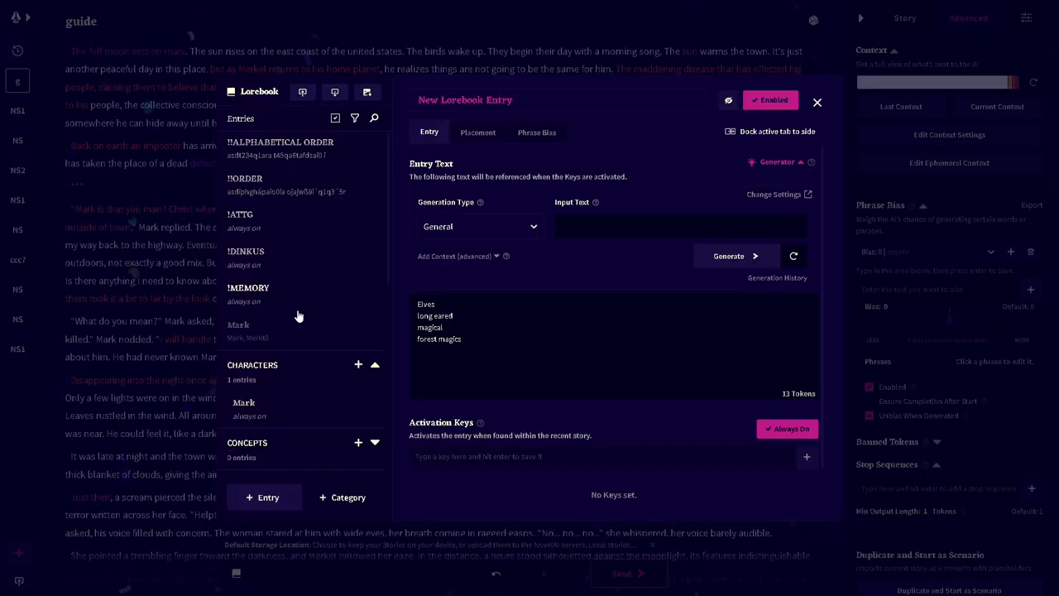
click(816, 99)
click(906, 18)
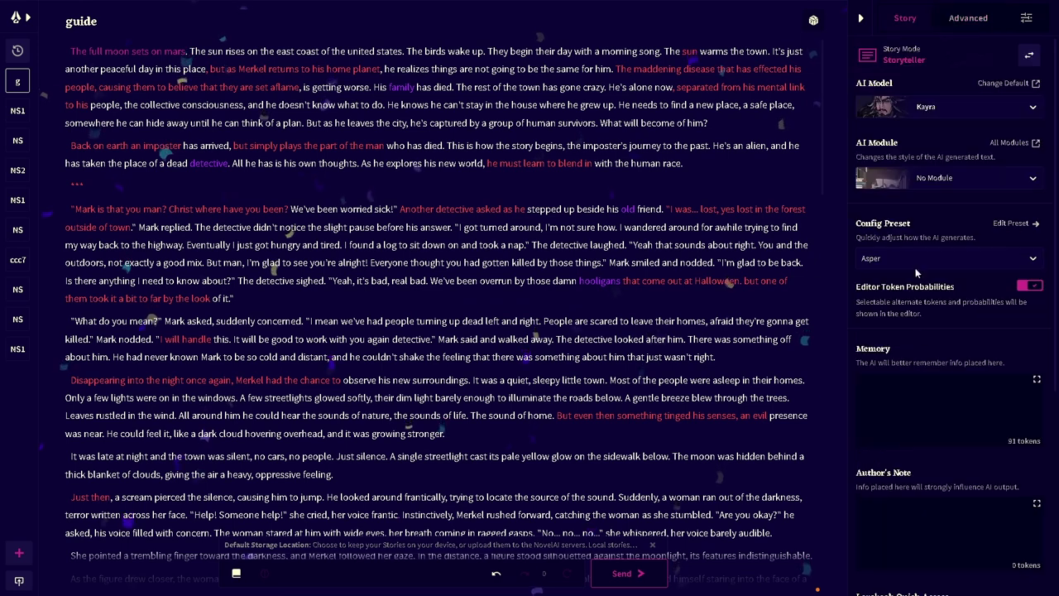
scroll(925, 497, down, 3)
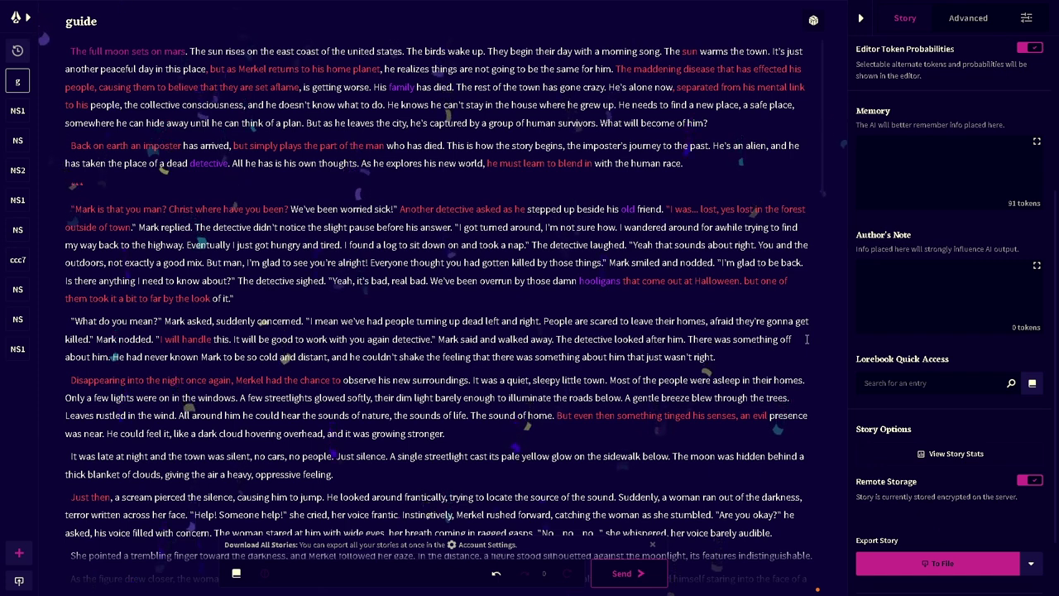
scroll(939, 248, up, 3)
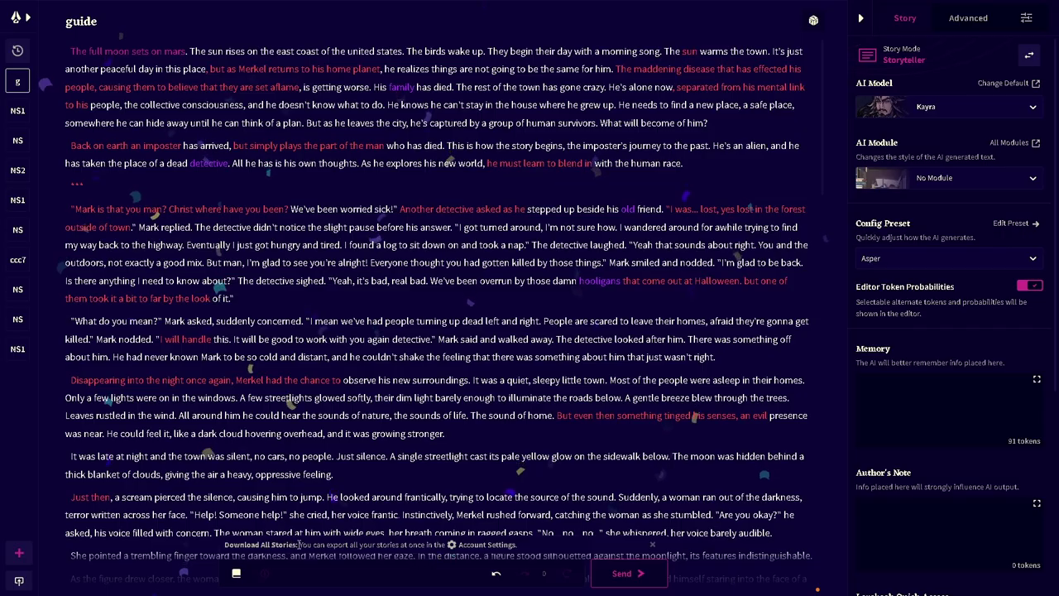
Turn off Always On for the elves entry and for the Mark entry in the CHARACTERS category.
click(236, 572)
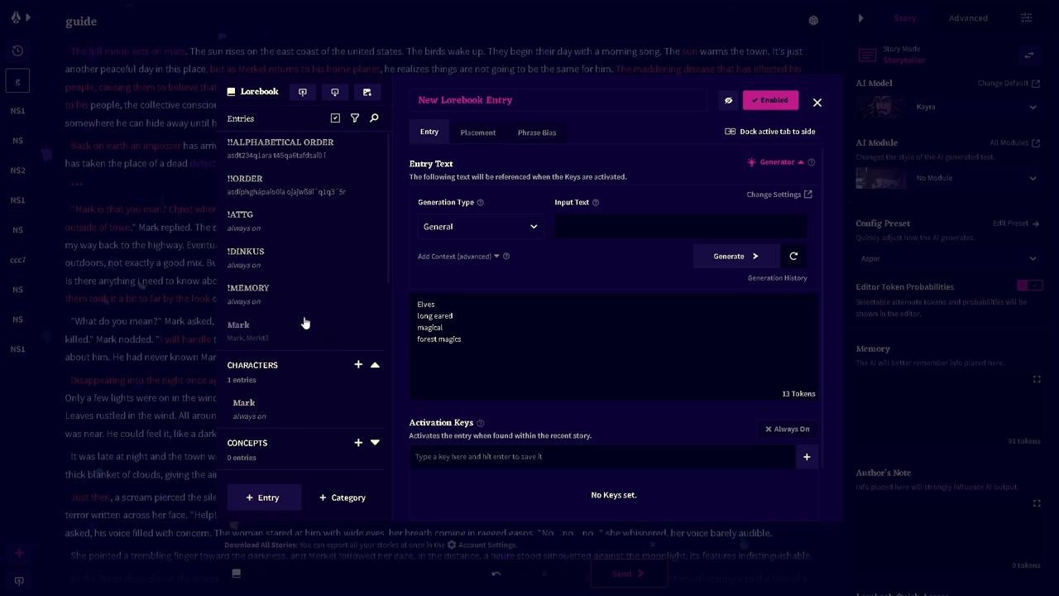
click(308, 299)
click(308, 422)
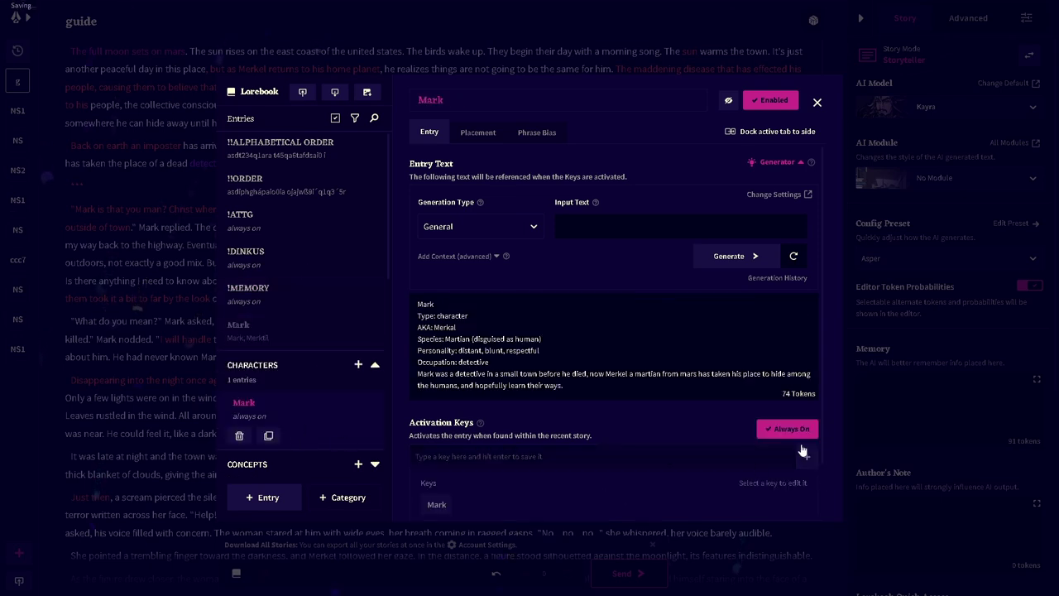
click(794, 428)
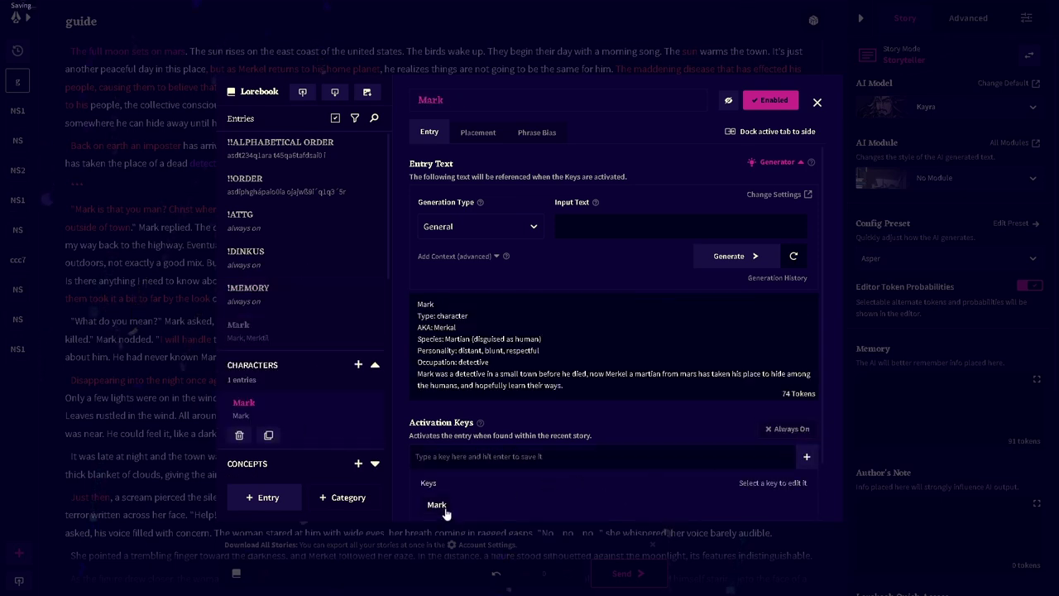
Open the Mark entry's placement settings and read the explanation of Cascading Activation.
click(490, 133)
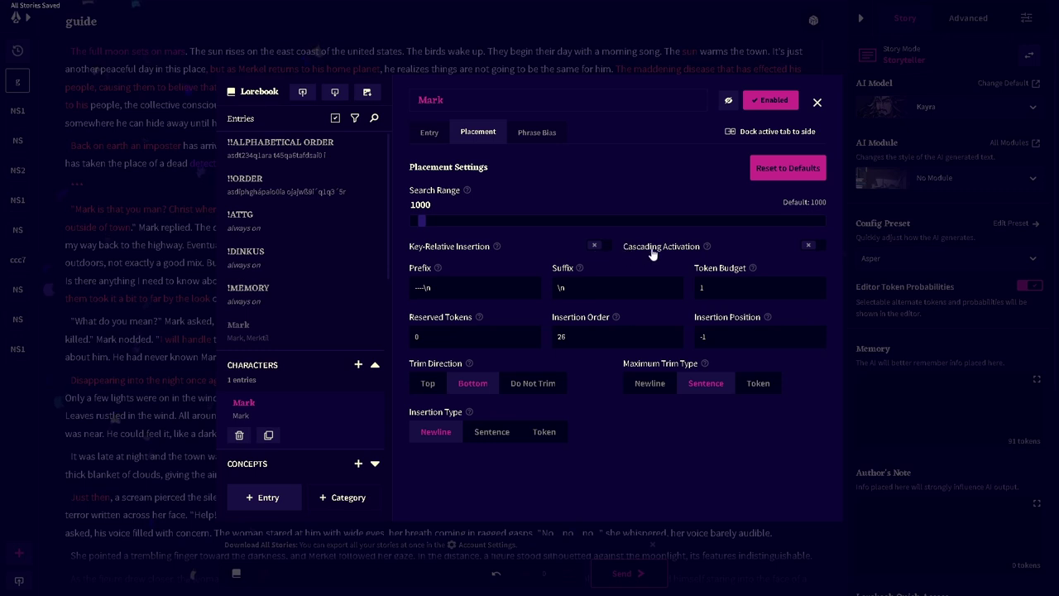
mouse_move(707, 247)
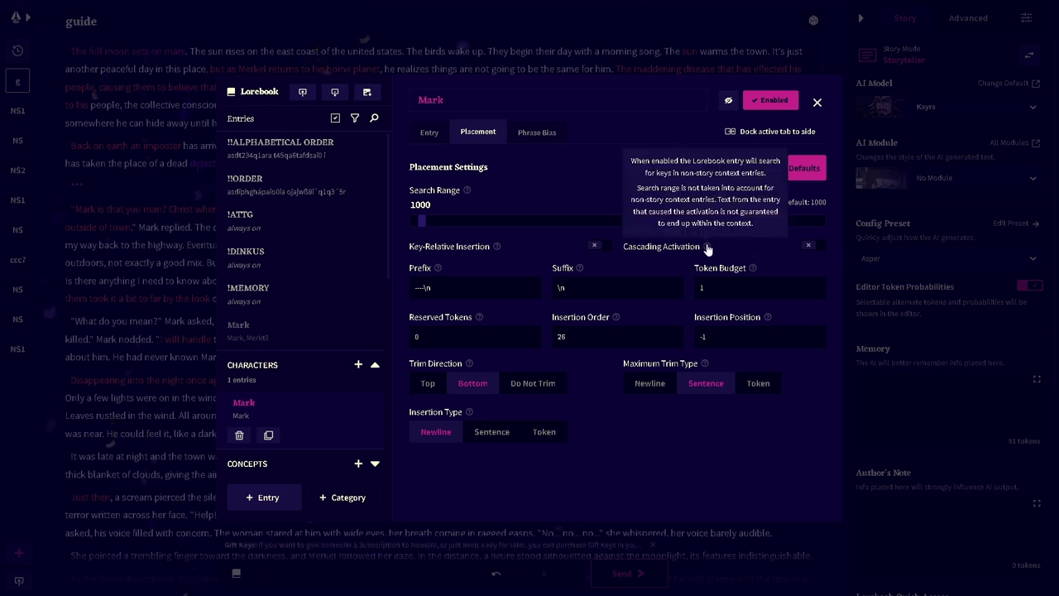
Look through the Mark entry's text, placement and phrase bias settings.
mouse_move(495, 248)
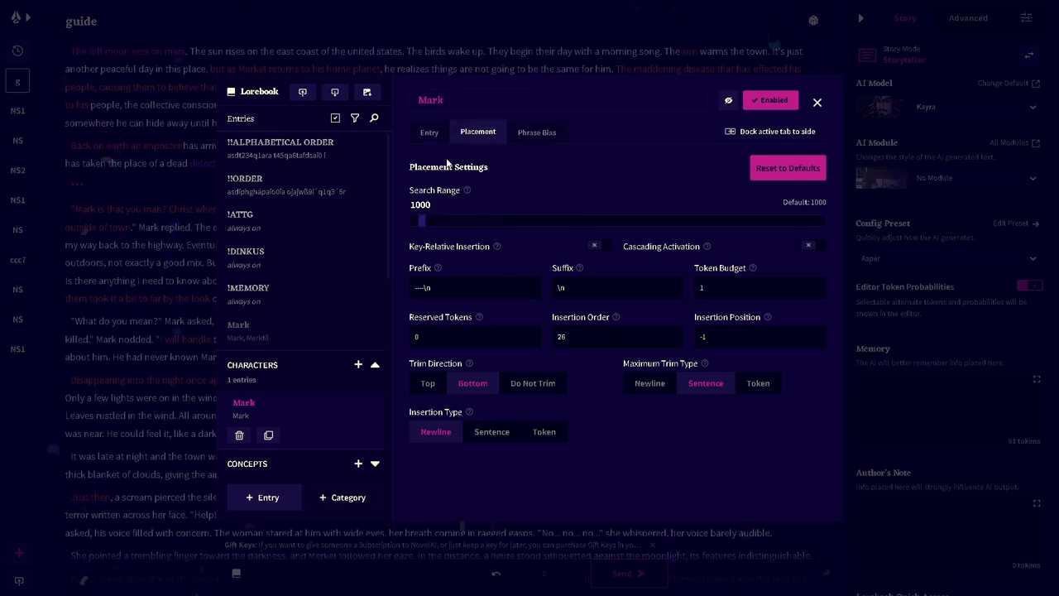
click(429, 135)
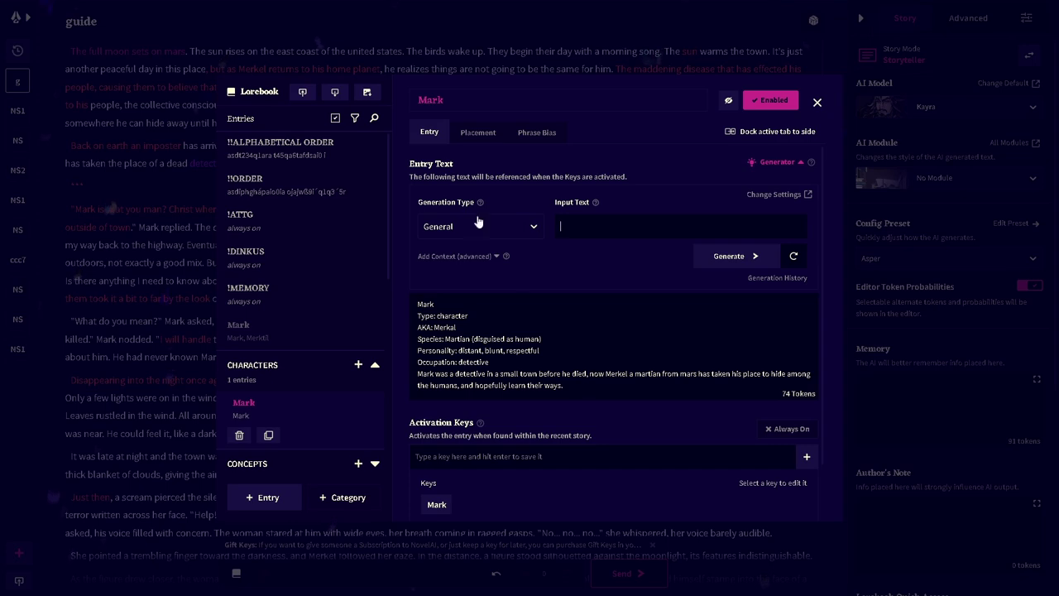
click(478, 133)
click(537, 131)
click(429, 132)
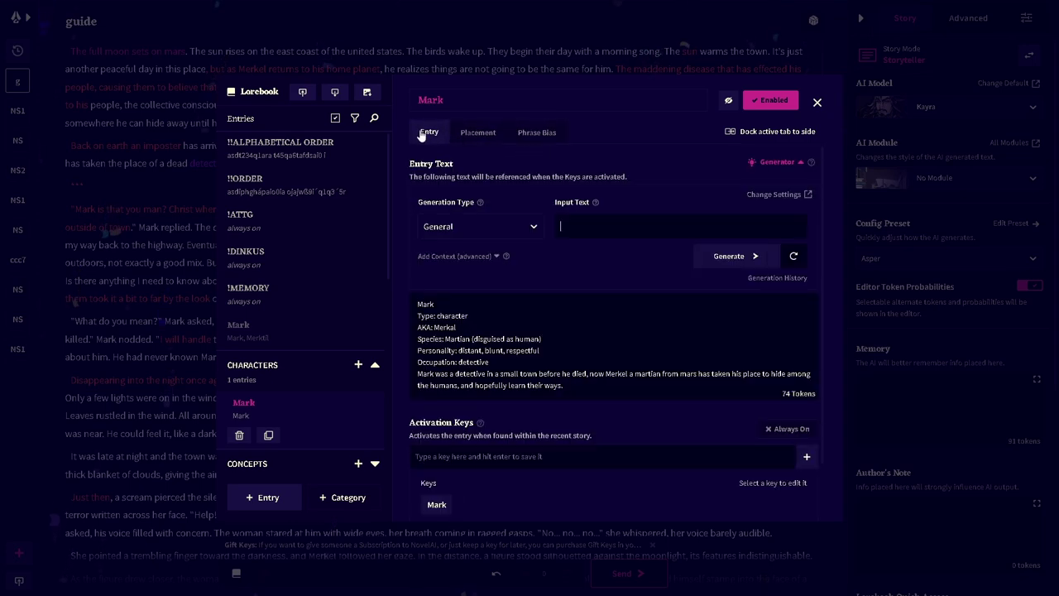
click(478, 132)
Leave the lorebook and check in the current context which entries are inserted around the story text.
click(817, 103)
click(968, 18)
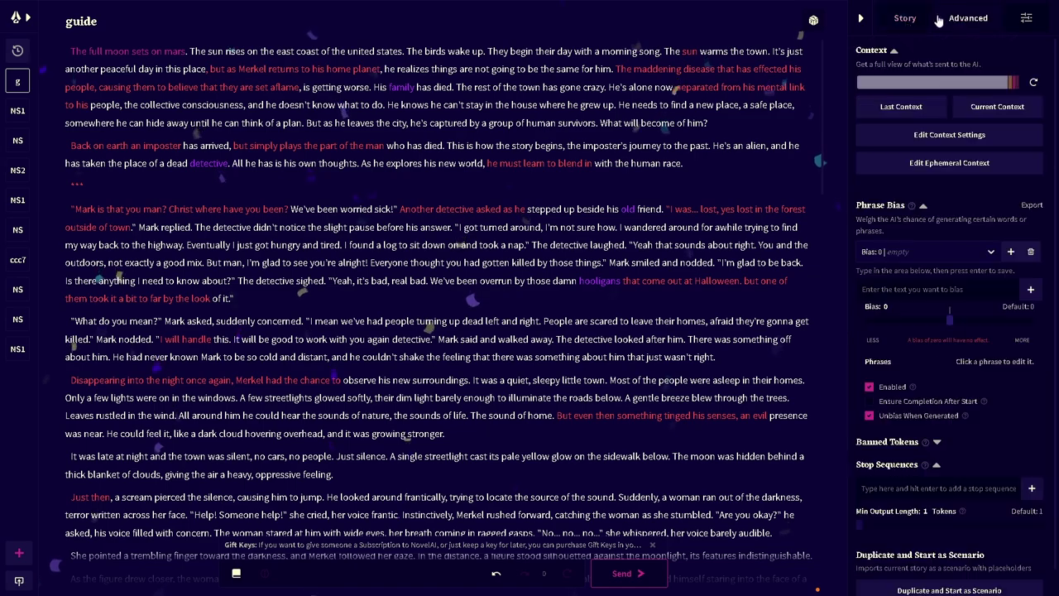
click(1034, 83)
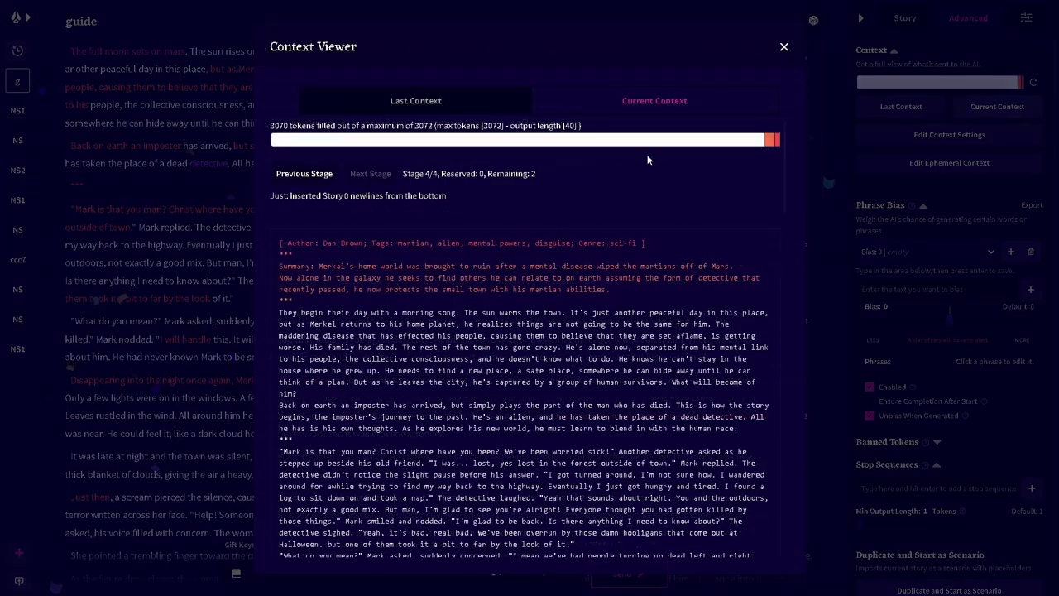
click(785, 47)
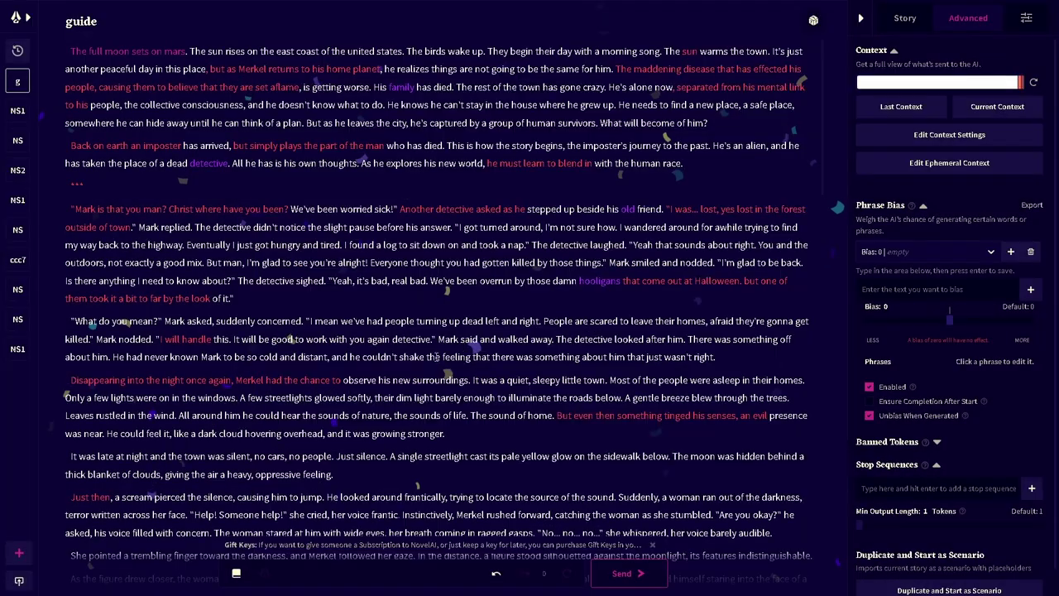
Reopen the lorebook and compare the placement settings of the !DINKUS, !MEMORY and CHARACTERS Mark entries.
click(237, 574)
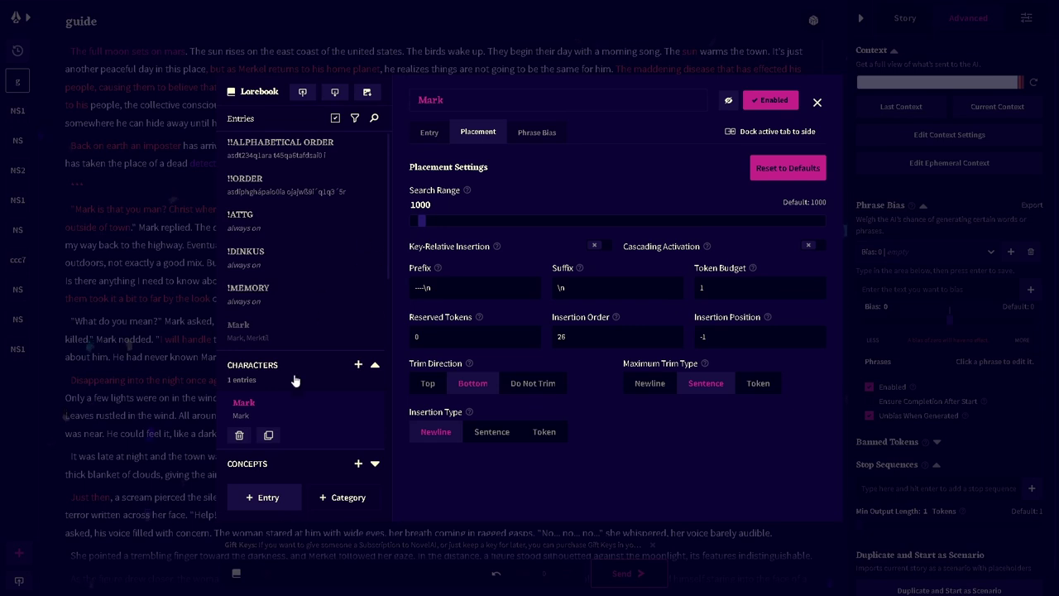
click(301, 255)
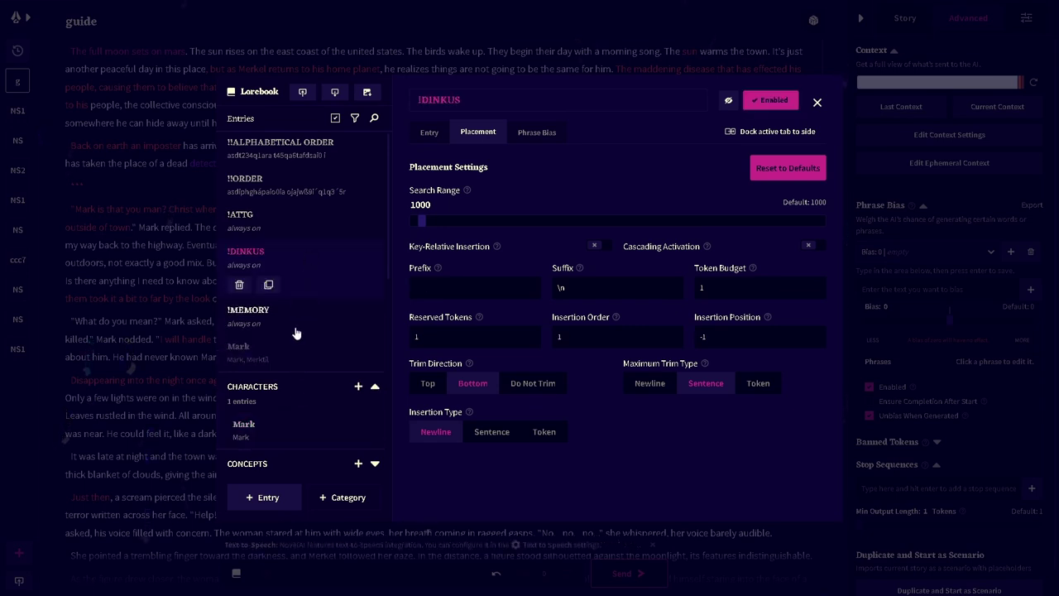
click(298, 319)
click(322, 221)
click(330, 274)
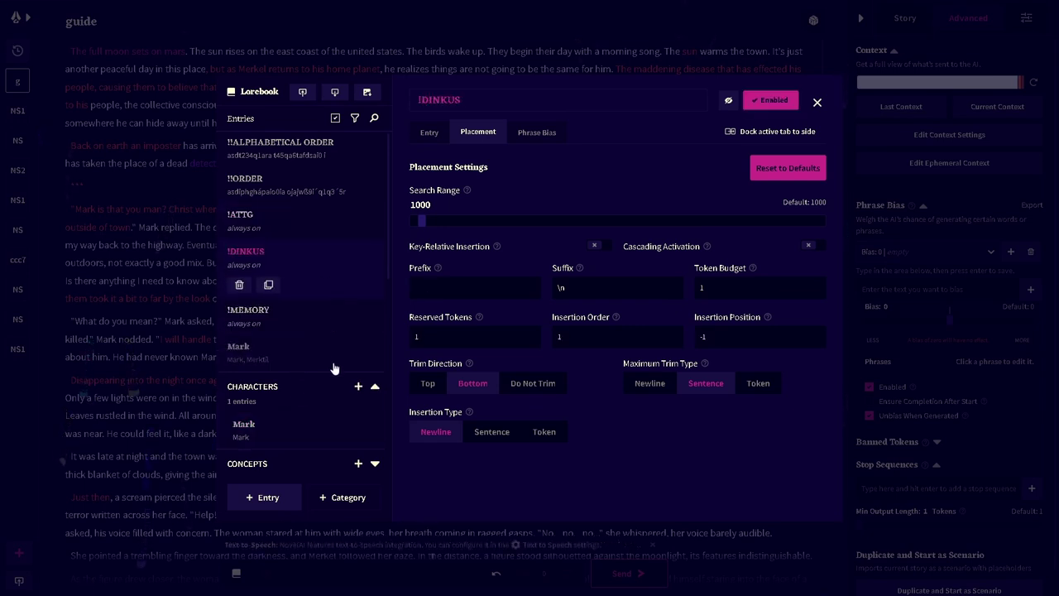
click(340, 364)
click(336, 308)
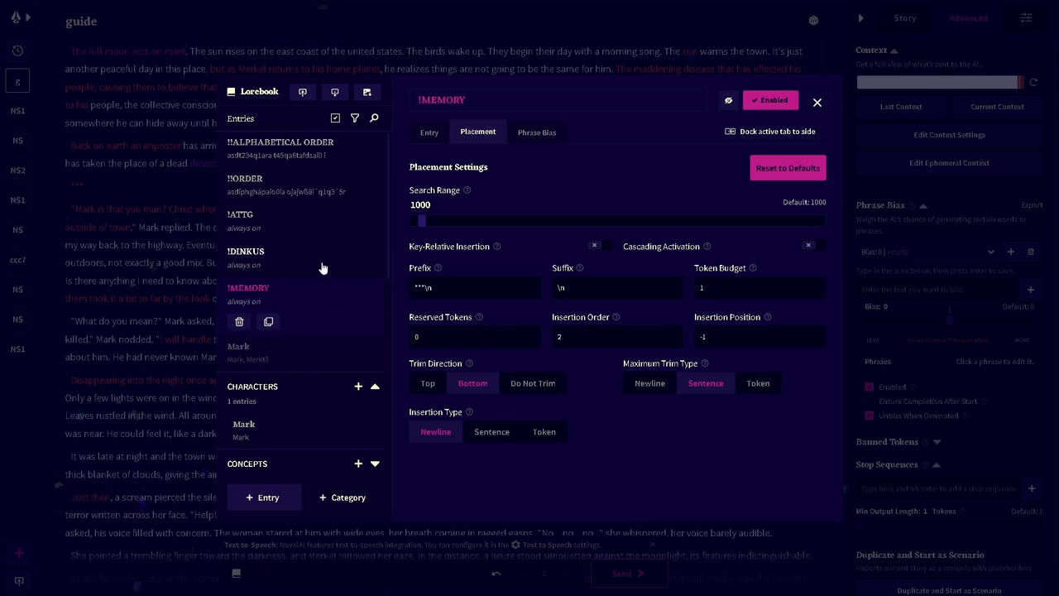
scroll(367, 422, down, 3)
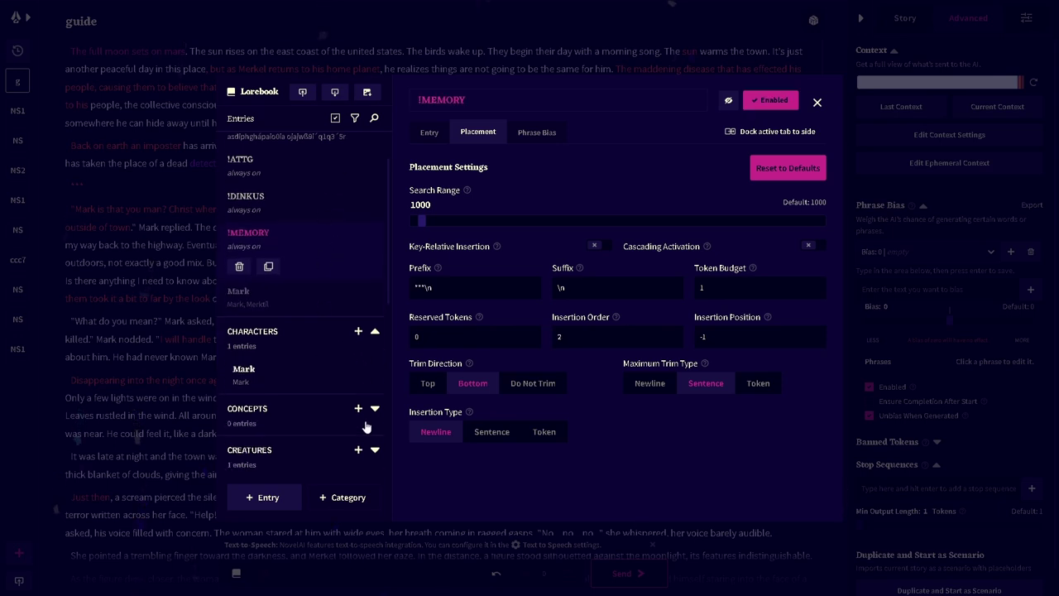
click(343, 235)
mouse_move(437, 269)
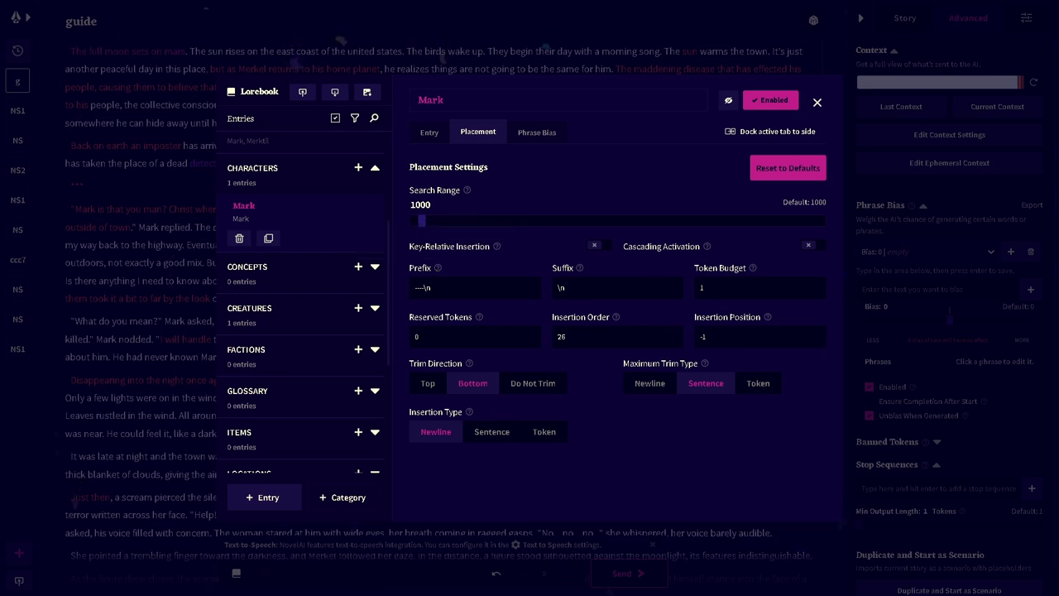
Exit full screen, switch to the NovelAI documentation in the browser and open its Lorebook page.
key(F11)
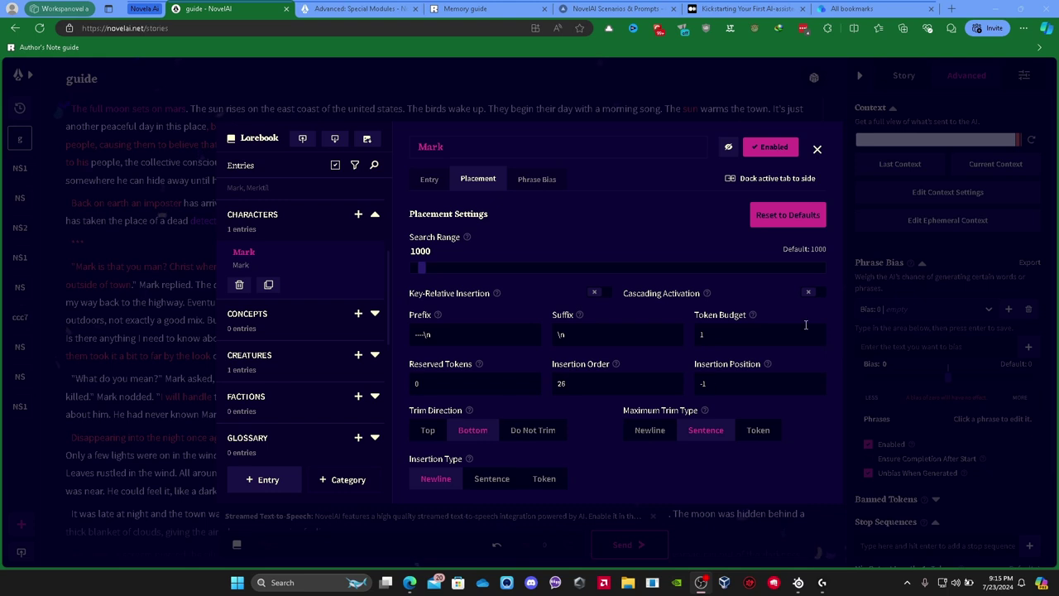
click(419, 189)
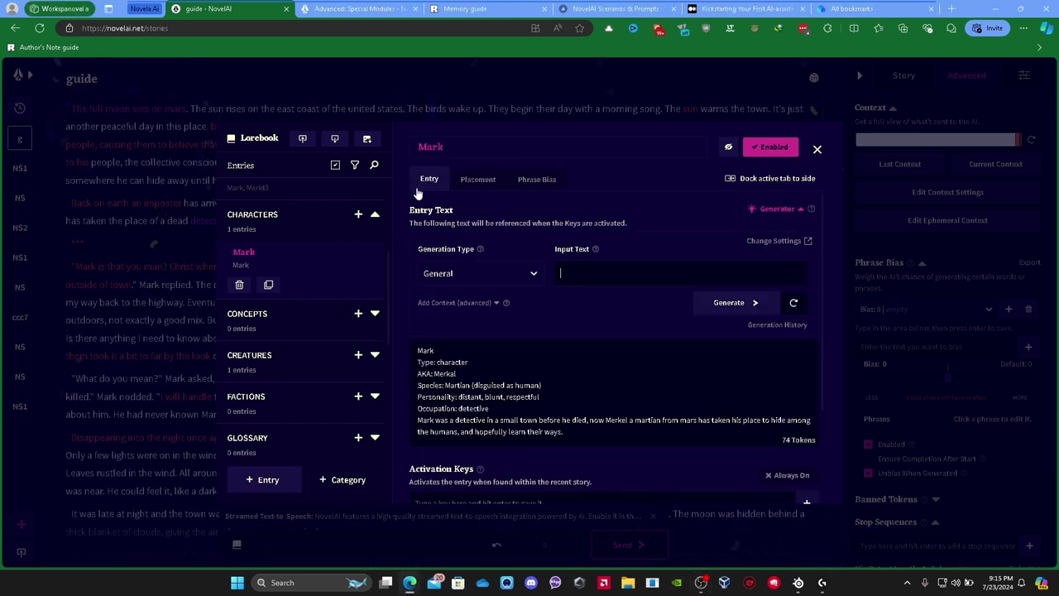
click(370, 9)
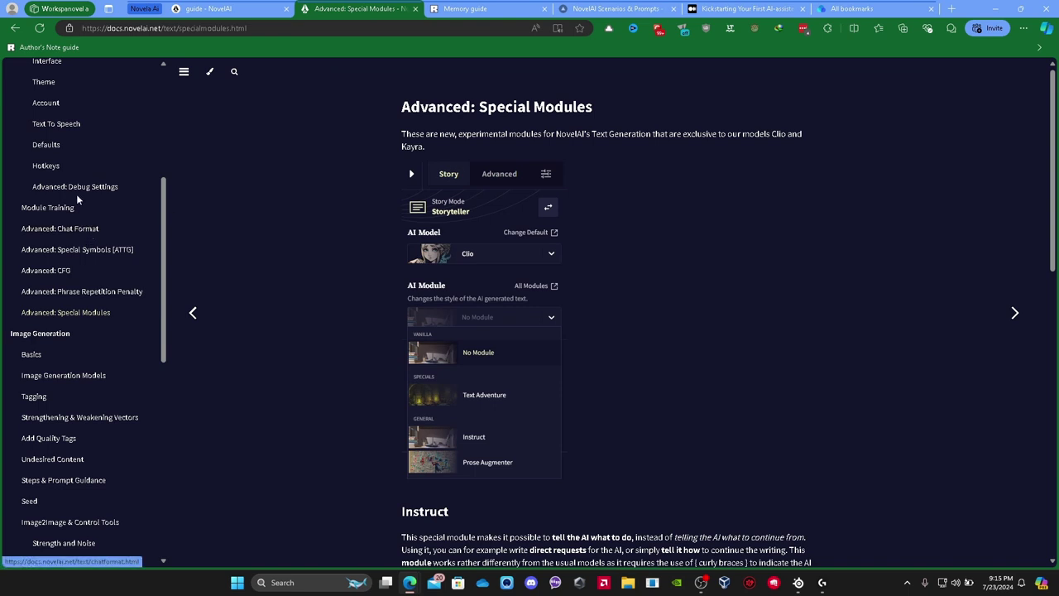
scroll(83, 297, up, 5)
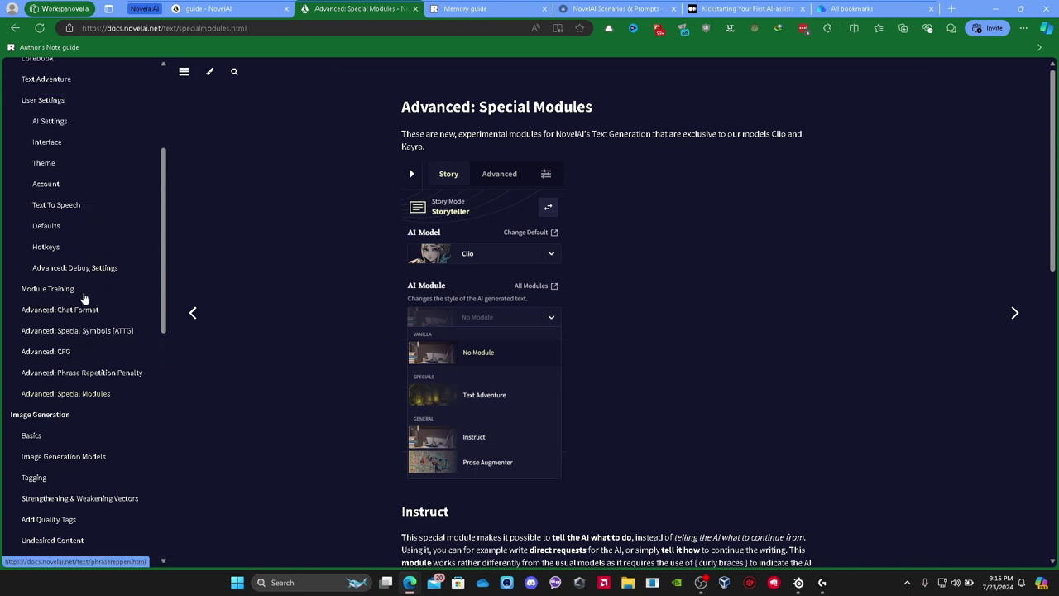
scroll(83, 297, up, 1)
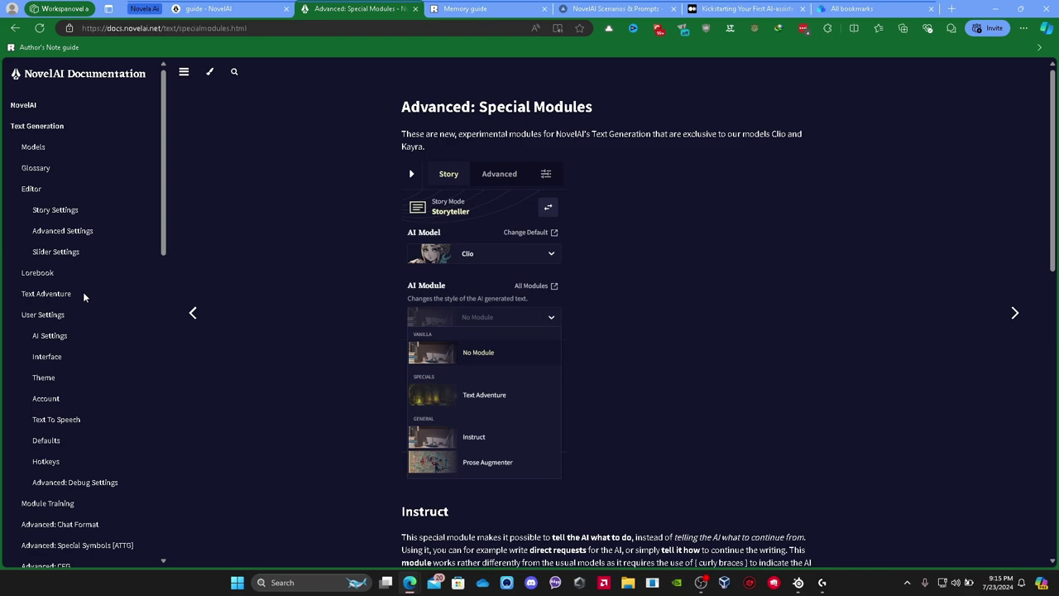
click(34, 274)
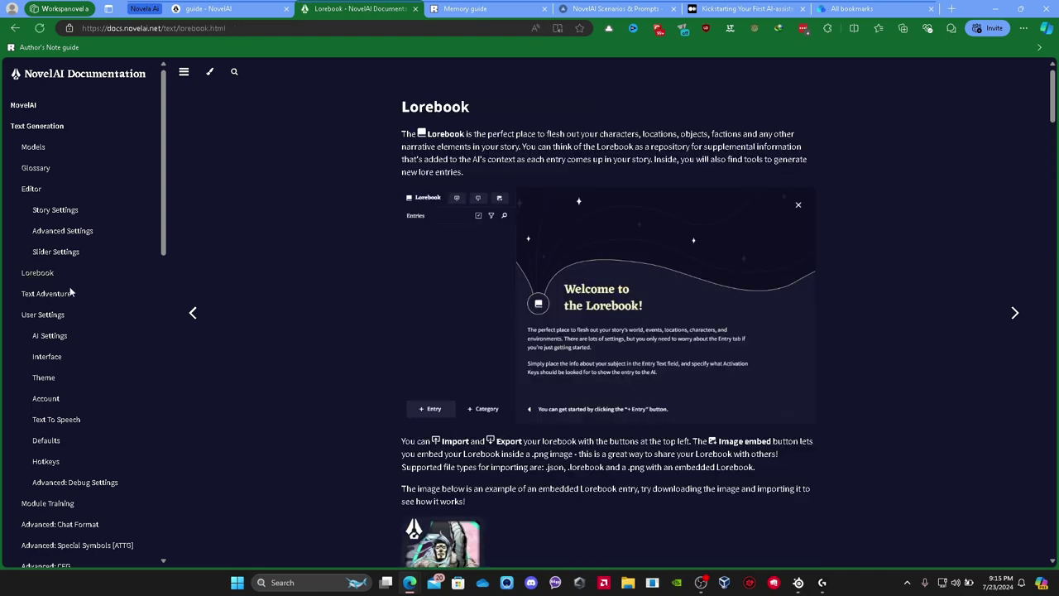
Read through the Lorebook documentation on entries, the generator, placement, phrase bias, categories and subcontext settings.
scroll(533, 345, down, 8)
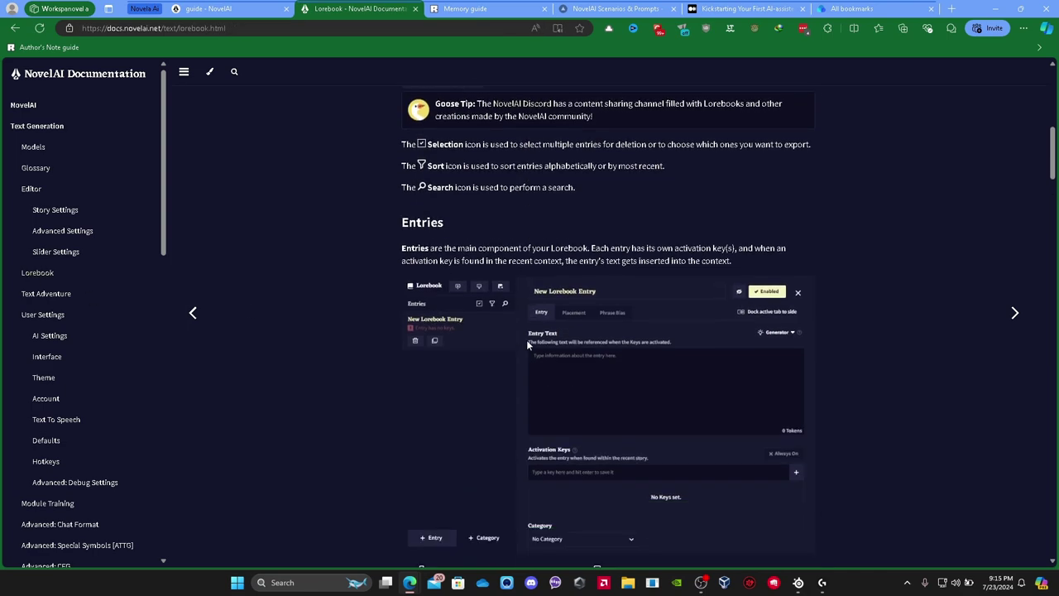
scroll(528, 345, down, 10)
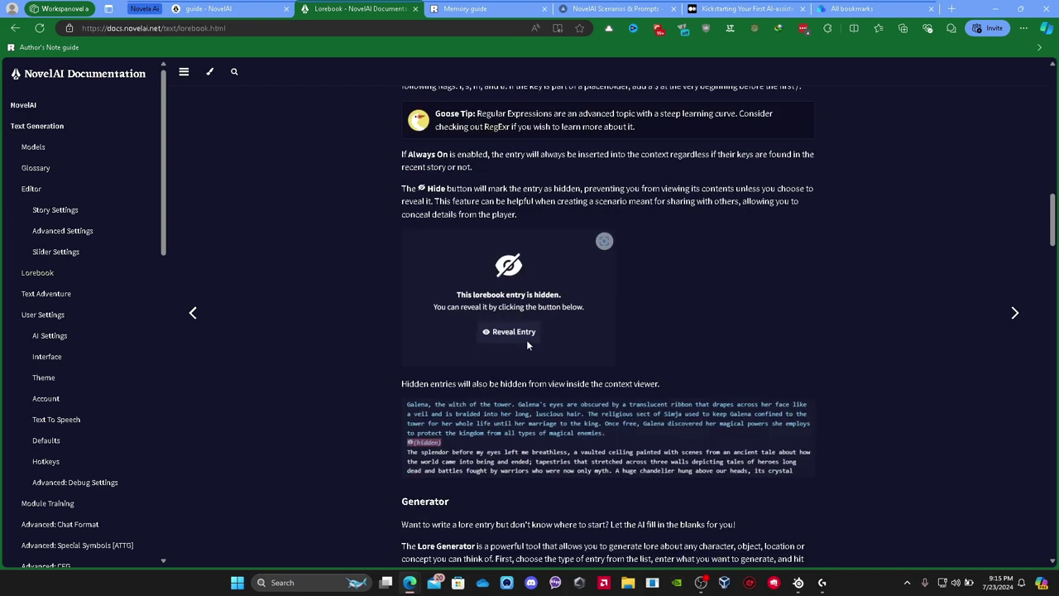
scroll(527, 346, down, 2)
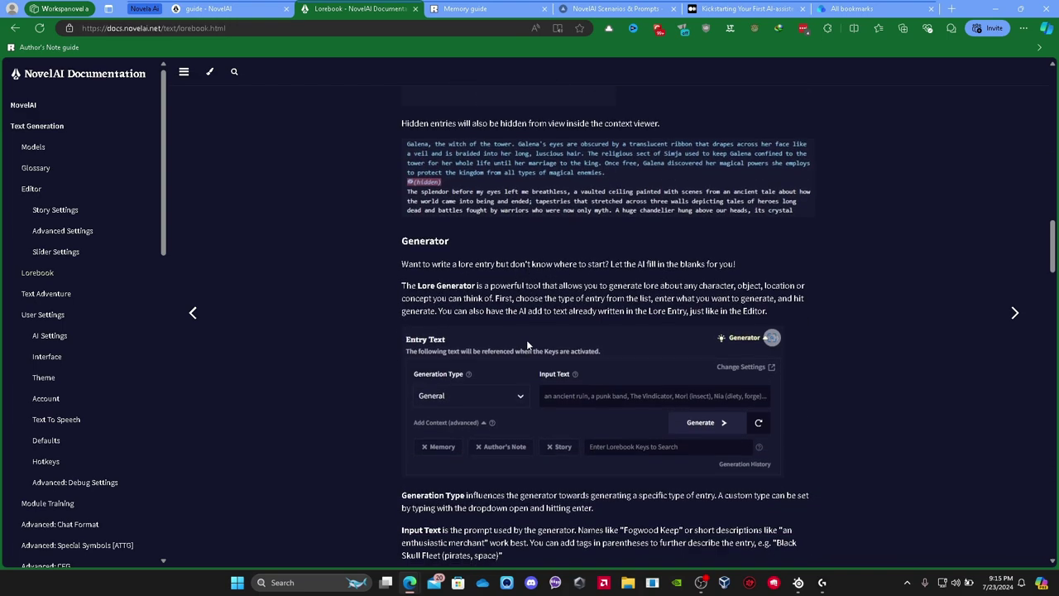
scroll(527, 345, down, 2)
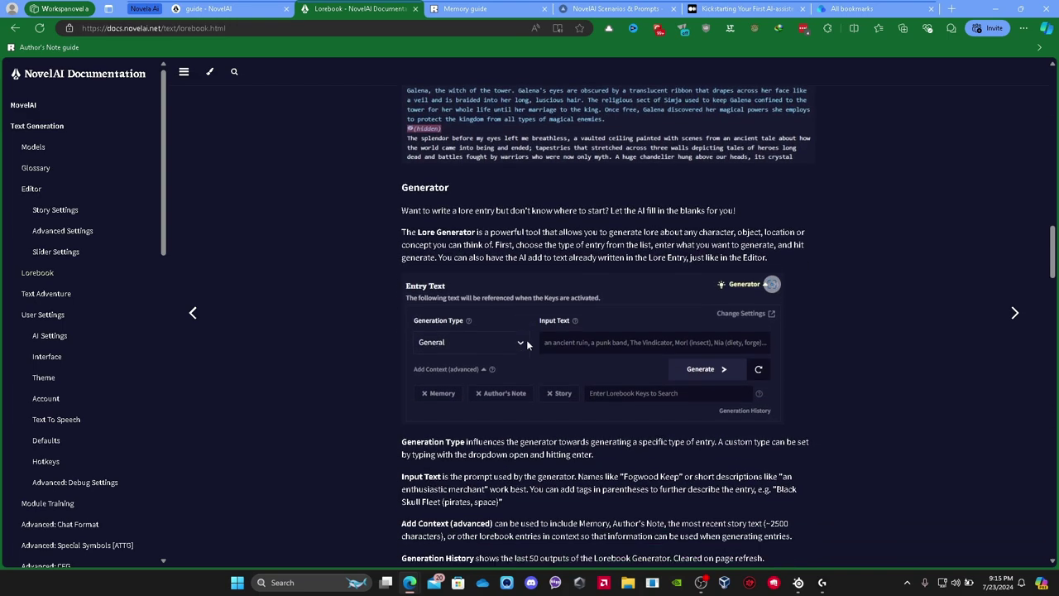
scroll(527, 340, down, 12)
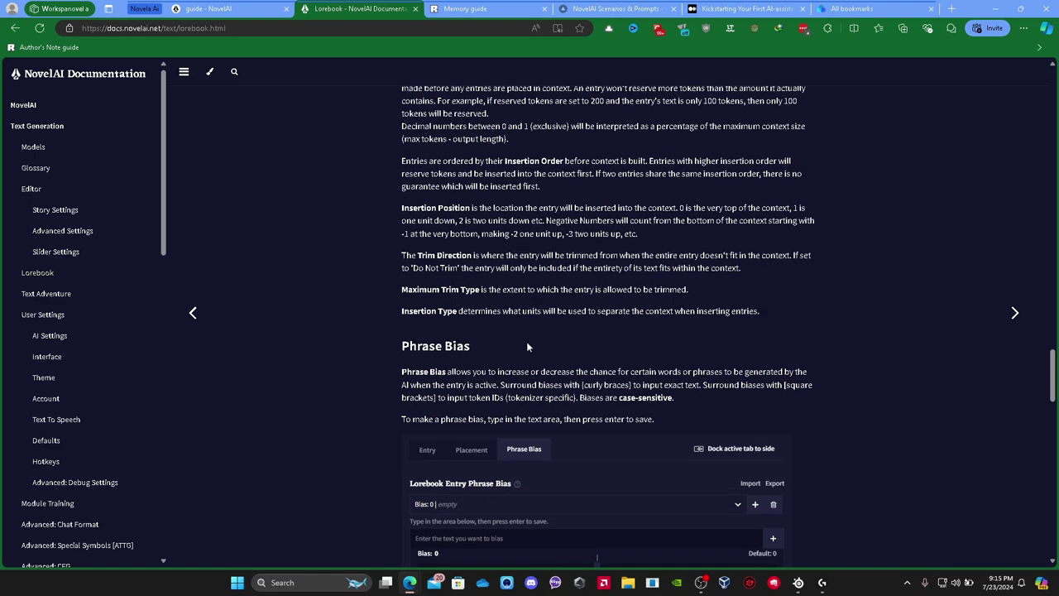
scroll(527, 341, down, 4)
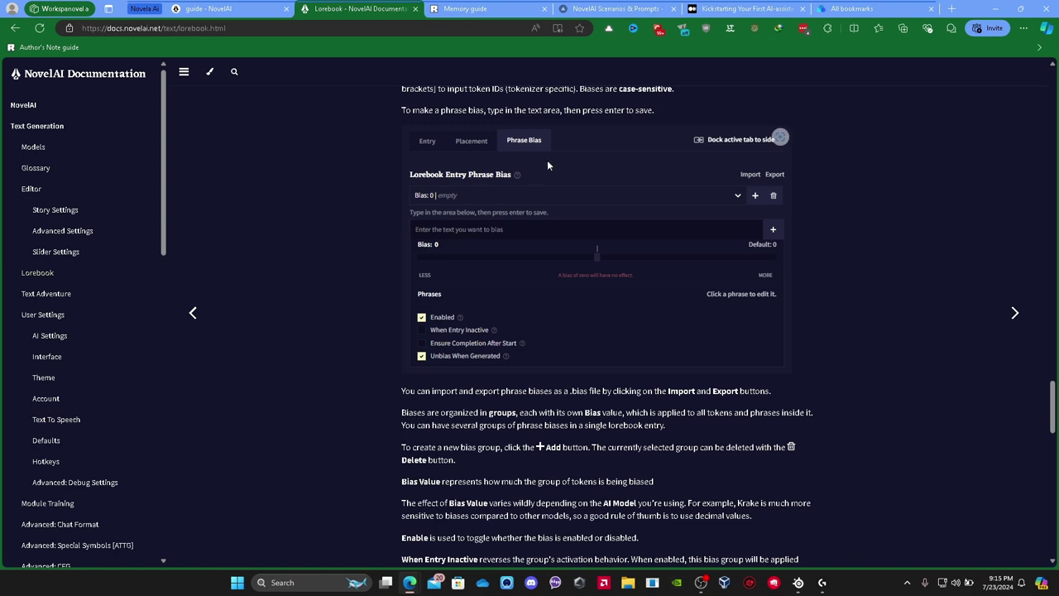
scroll(556, 269, down, 3)
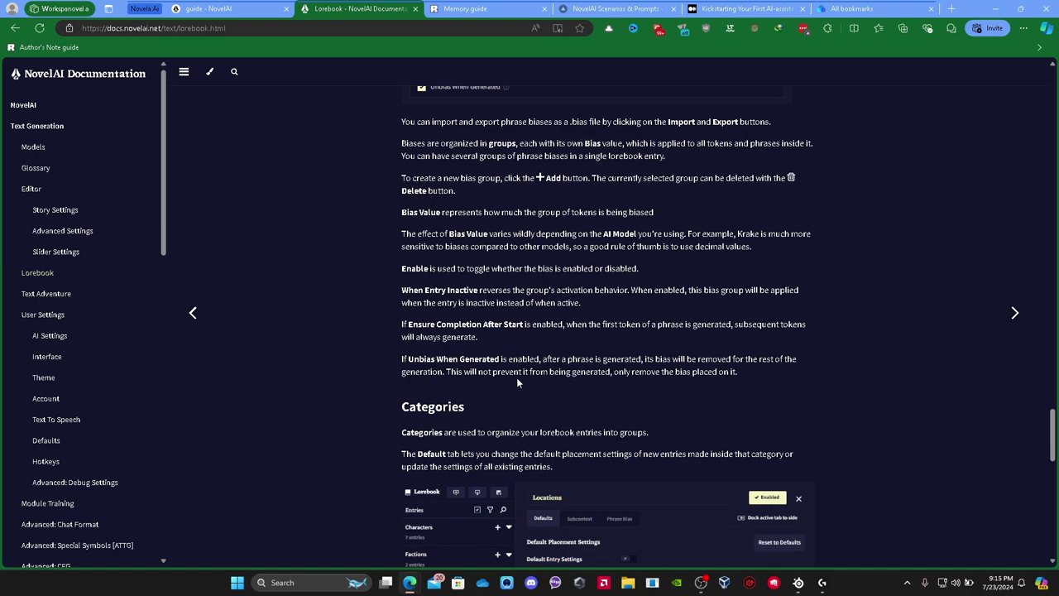
scroll(516, 377, down, 10)
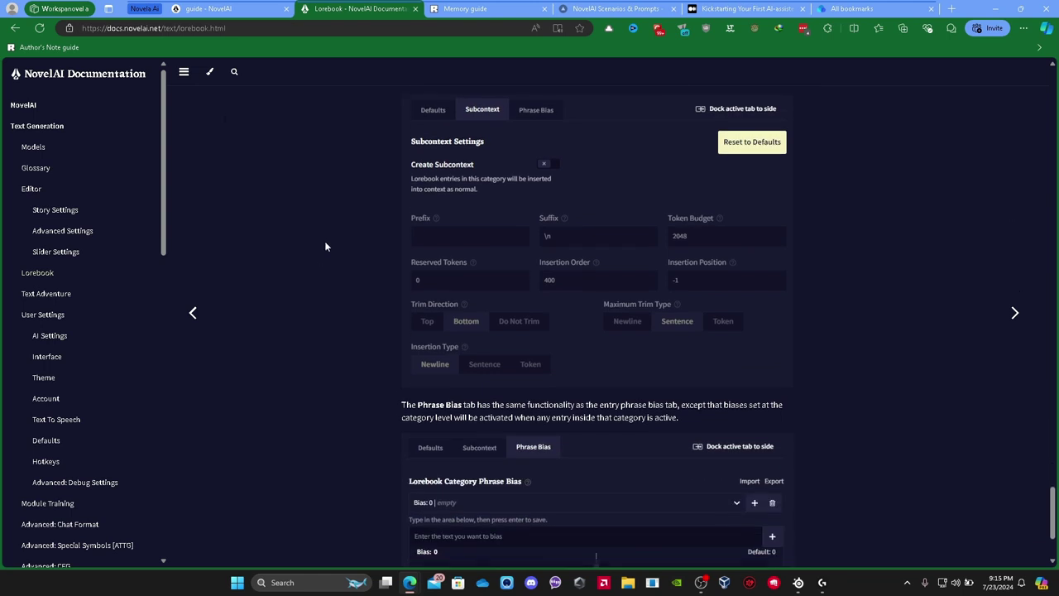
Return to the guide story and show the beginning of its lorebook entry list.
click(240, 9)
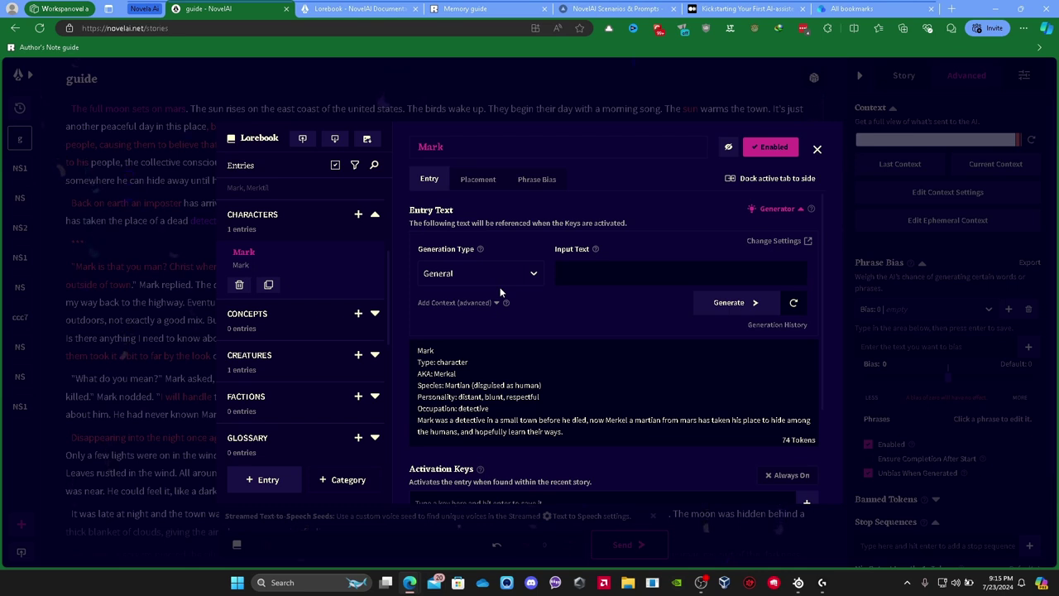
drag(384, 267, 388, 199)
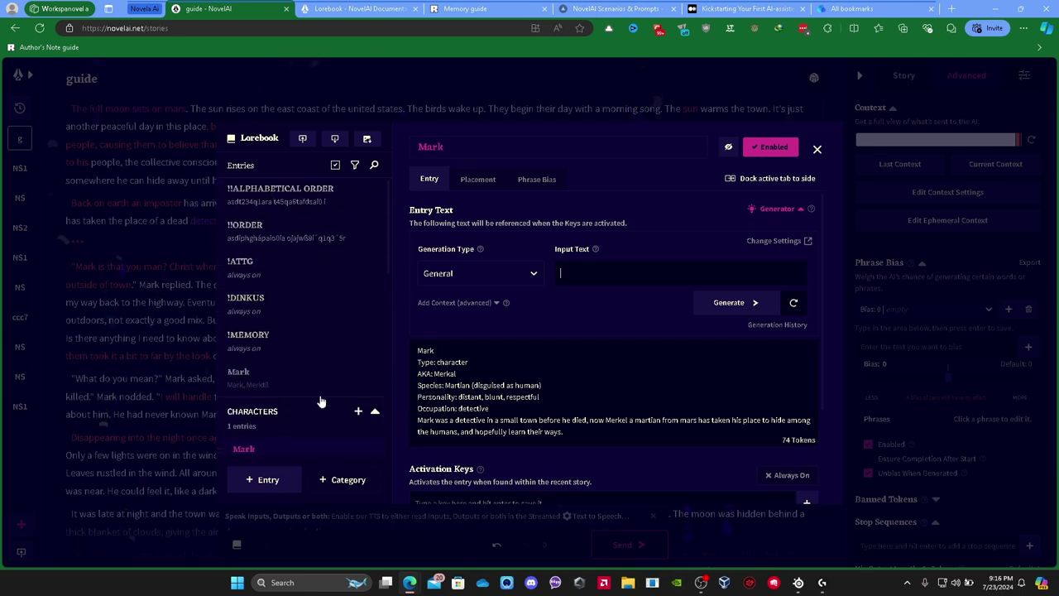